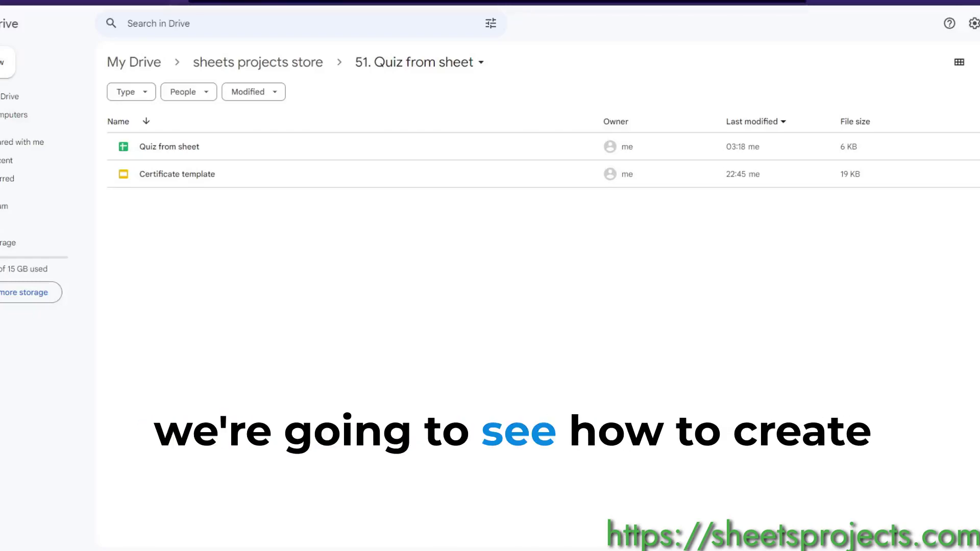
- Open the Quiz from sheet spreadsheet and enter Geo Quiz as the quiz name in B1
{"action": "double_click", "coordinate": [193, 148]}
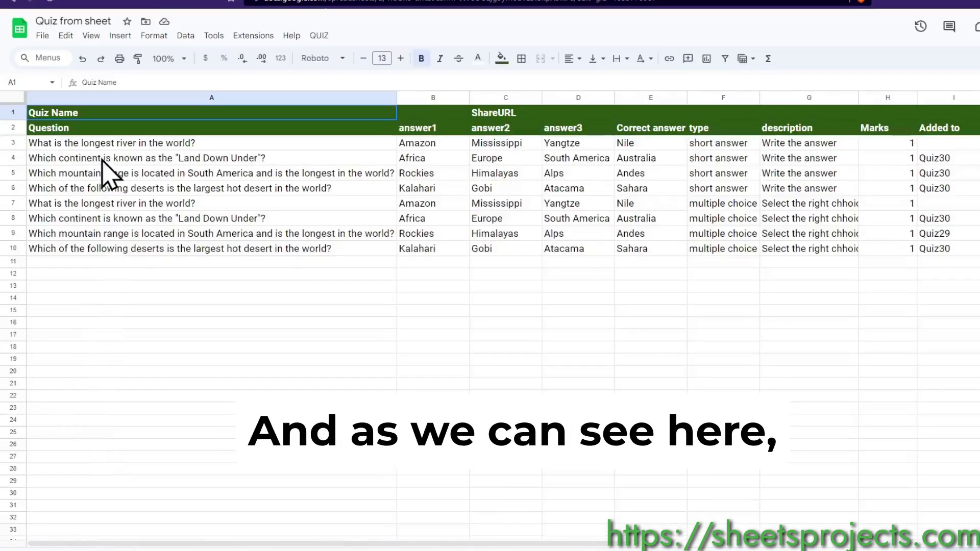
{"action": "left_click", "coordinate": [93, 117]}
{"action": "left_click", "coordinate": [415, 117]}
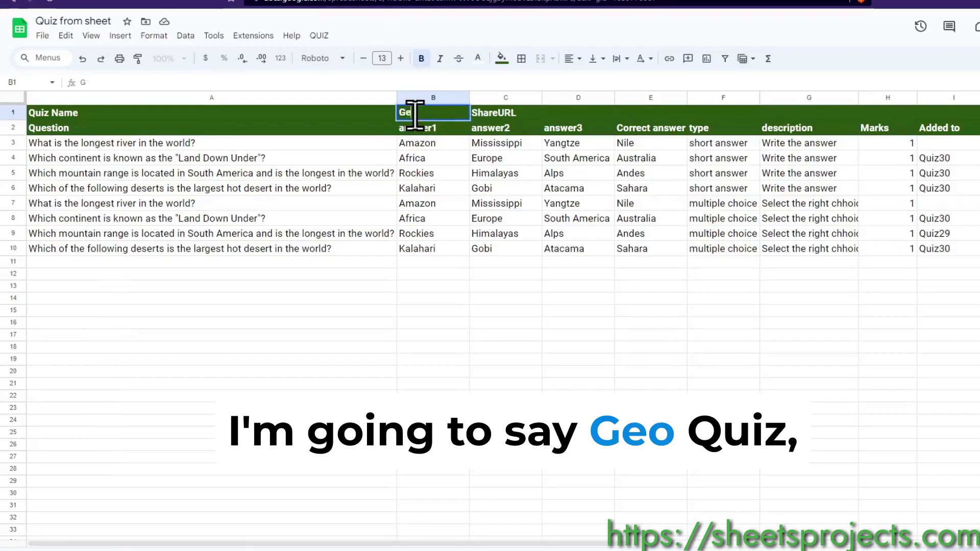
{"action": "type", "text": "Geo Qu"}
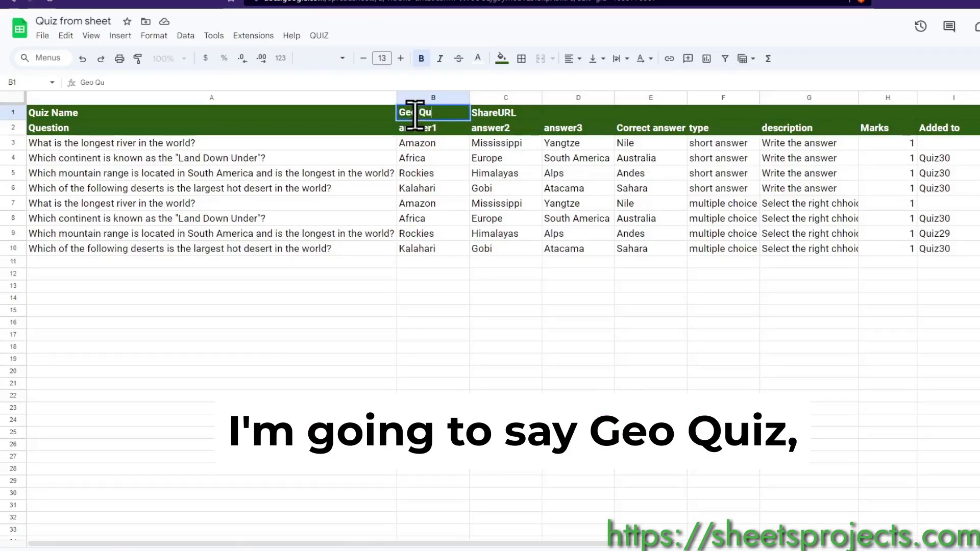
{"action": "type", "text": "iz"}
{"action": "key", "text": "Return"}
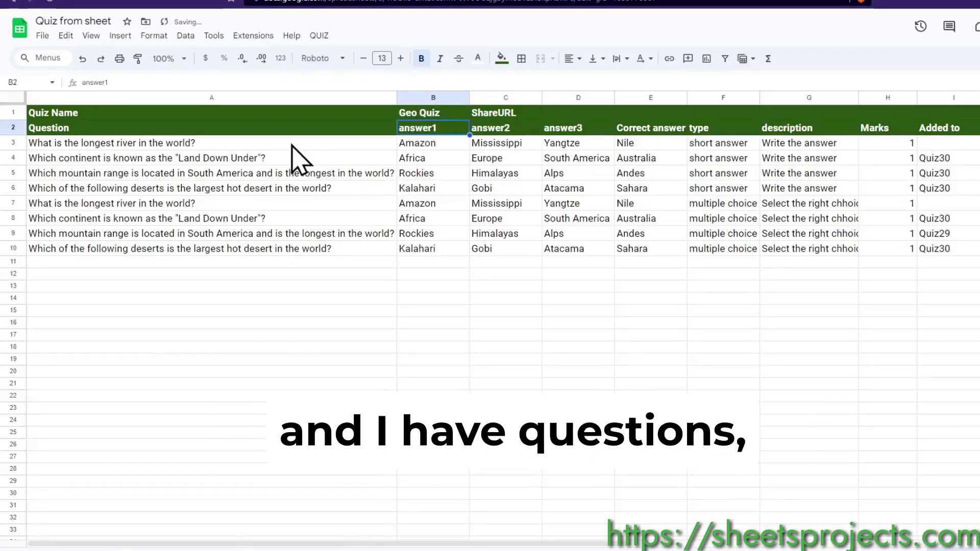
- Review the correct answers, question types, descriptions and marks in columns E to H
{"action": "left_click", "coordinate": [662, 132]}
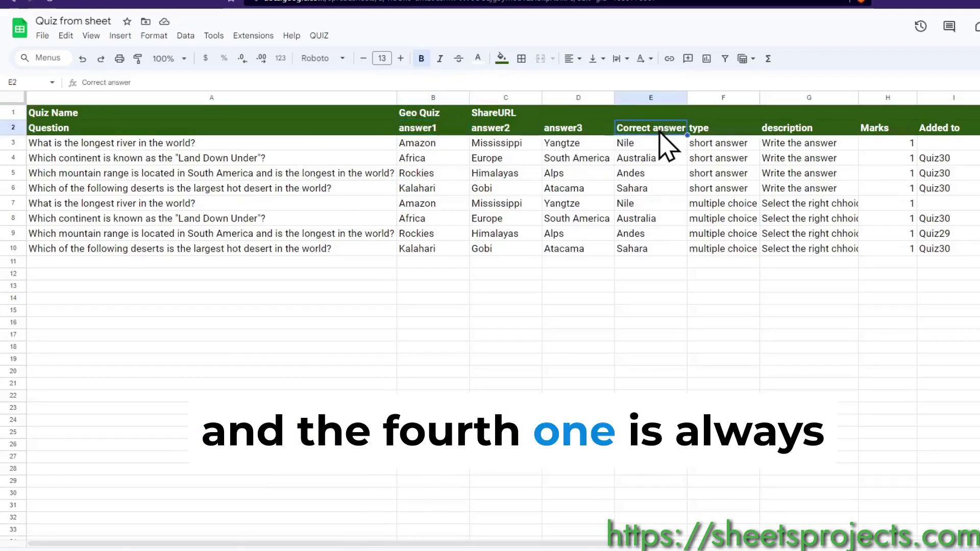
{"action": "left_click_drag", "start_coordinate": [651, 145], "coordinate": [645, 249]}
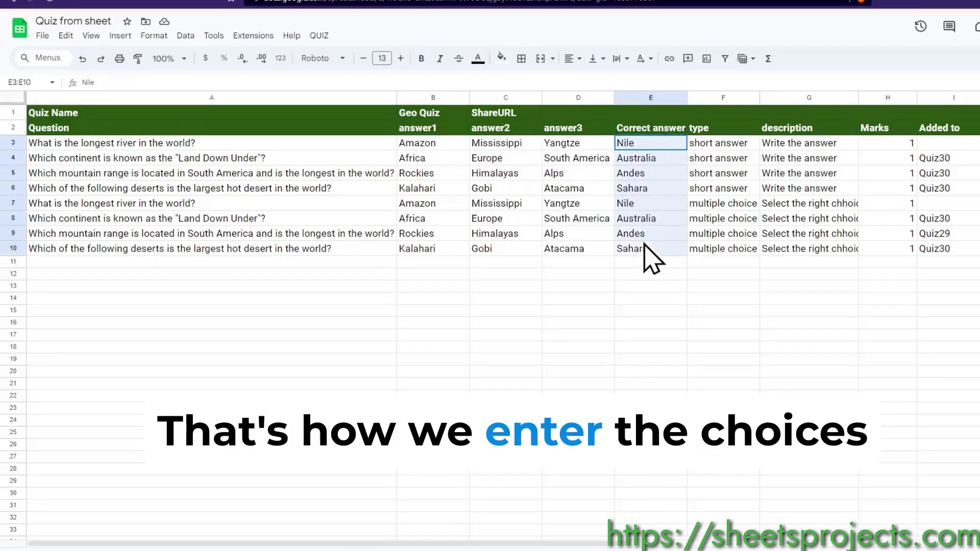
{"action": "left_click", "coordinate": [718, 128]}
{"action": "left_click", "coordinate": [723, 145]}
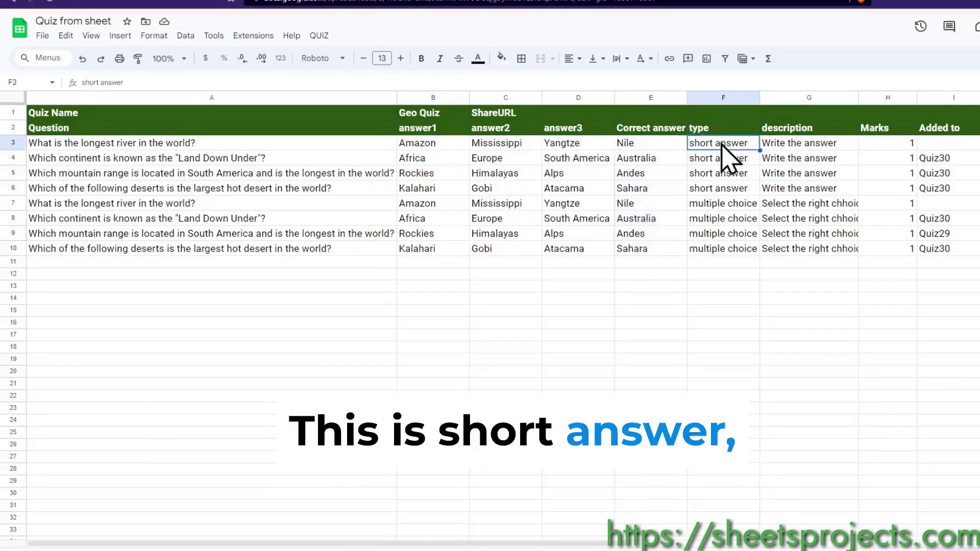
{"action": "left_click", "coordinate": [736, 203]}
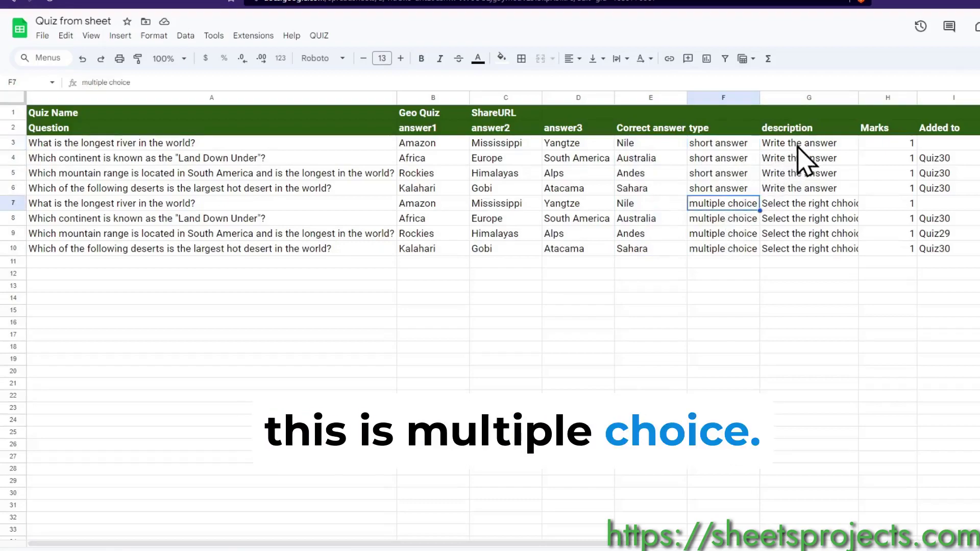
{"action": "left_click_drag", "start_coordinate": [803, 145], "coordinate": [799, 246]}
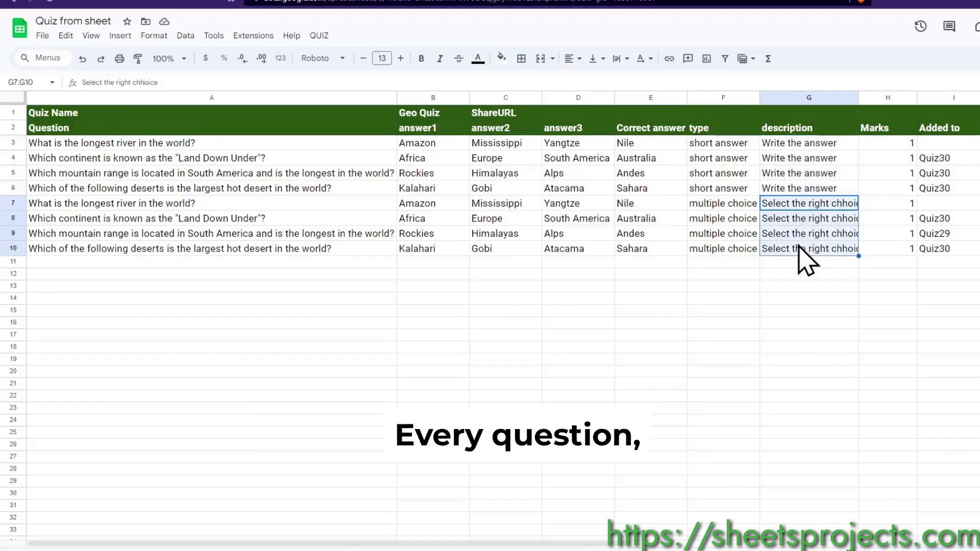
{"action": "left_click_drag", "start_coordinate": [892, 144], "coordinate": [886, 254]}
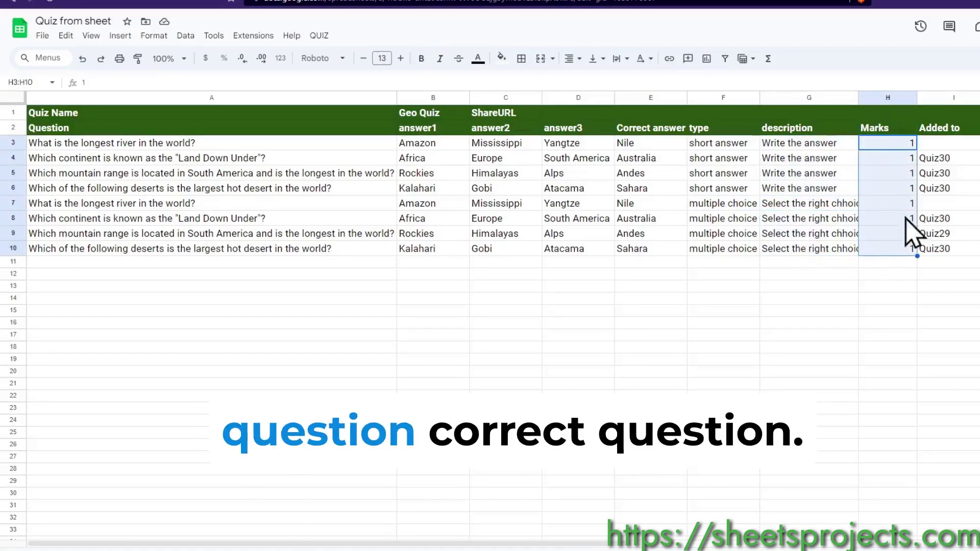
- Clear the Added to entries in I3:I10 and review the question list in column A
{"action": "left_click_drag", "start_coordinate": [948, 145], "coordinate": [956, 258]}
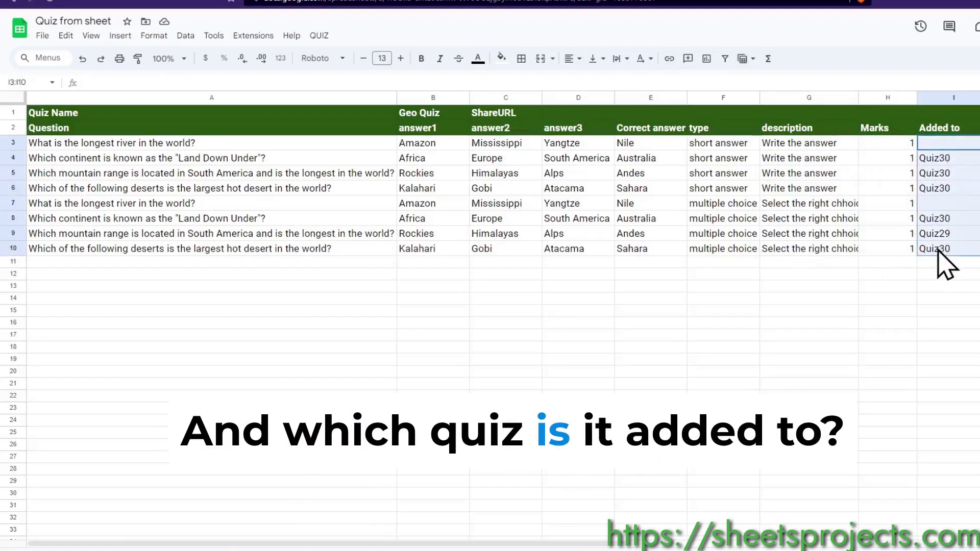
{"action": "key", "text": "Delete"}
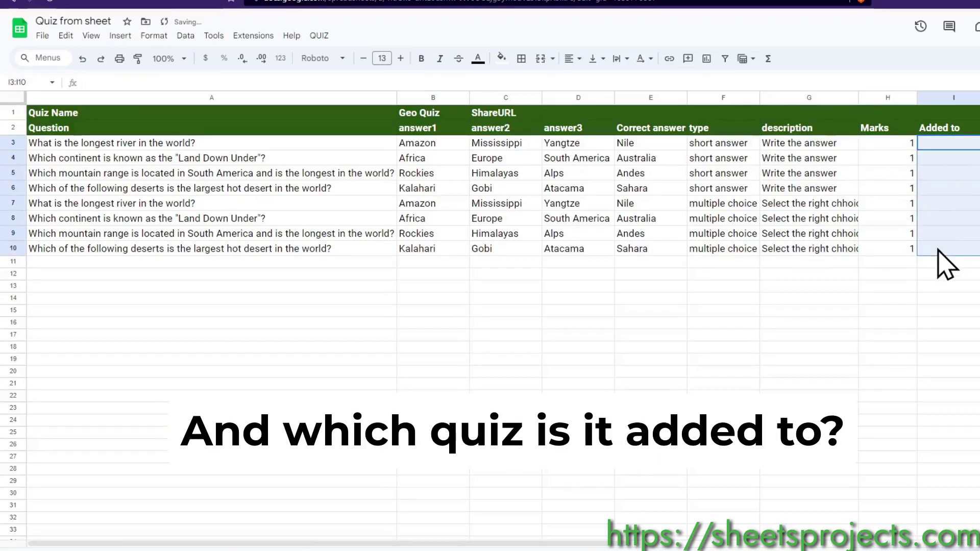
{"action": "left_click", "coordinate": [765, 335]}
{"action": "left_click_drag", "start_coordinate": [958, 150], "coordinate": [921, 252]}
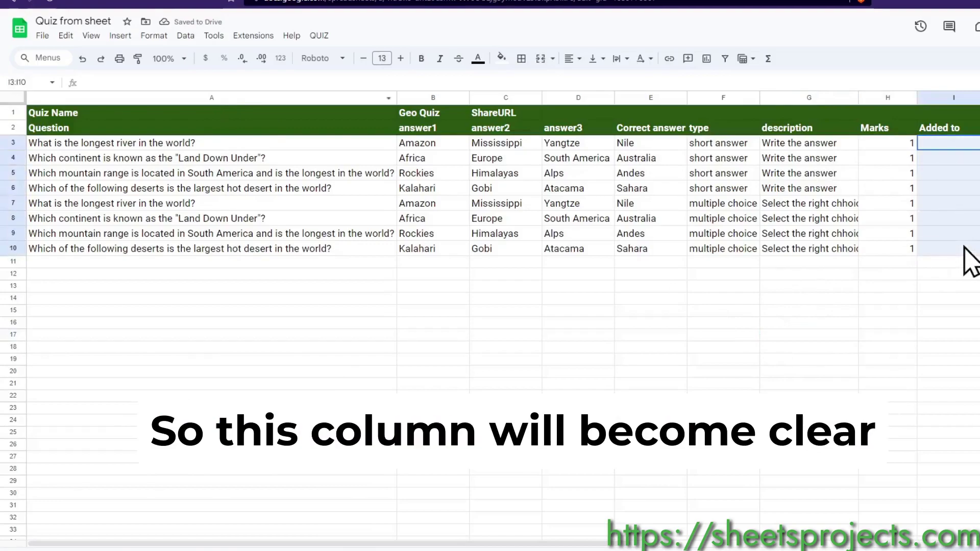
{"action": "left_click", "coordinate": [649, 360]}
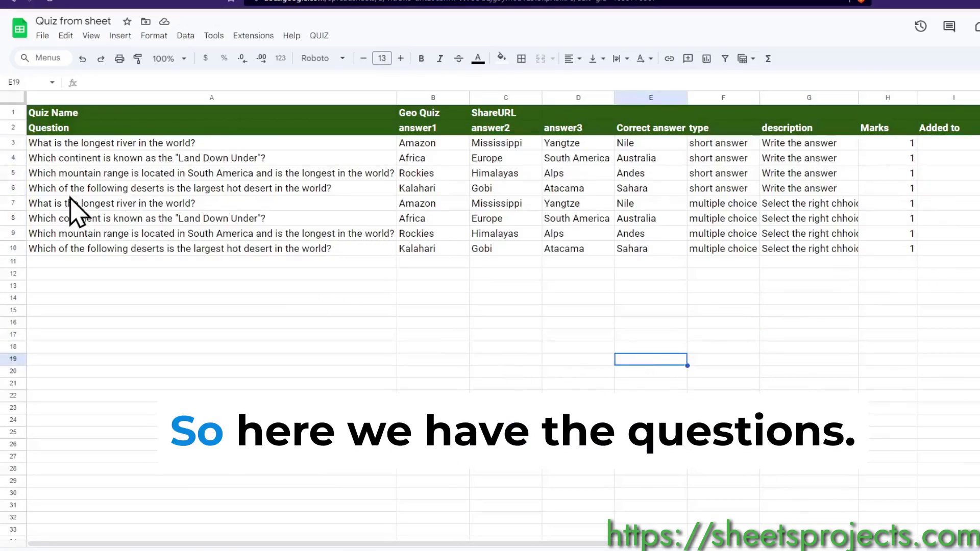
{"action": "left_click_drag", "start_coordinate": [117, 145], "coordinate": [120, 250]}
- Run Create 5 Quiz from the QUIZ menu and locate the new Quiz33 form in Drive
{"action": "left_click", "coordinate": [125, 310]}
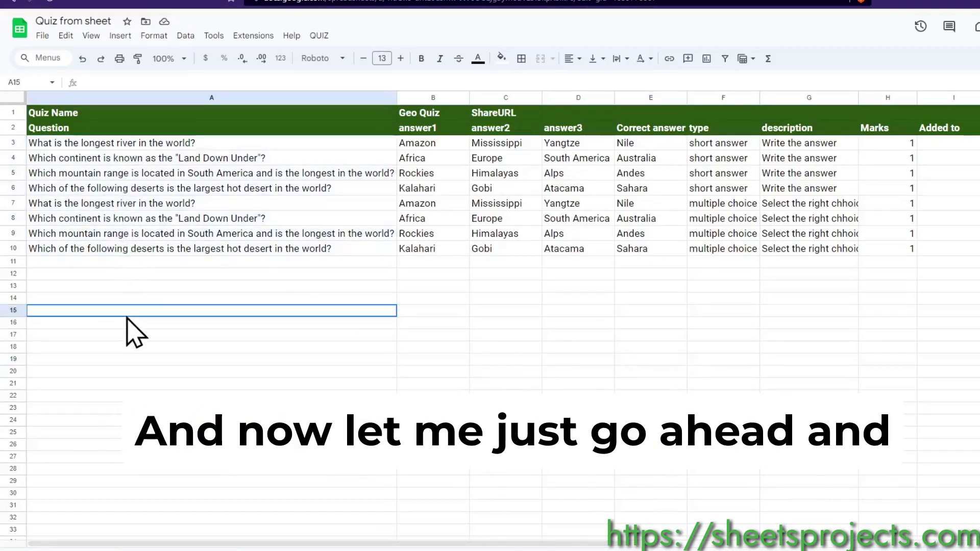
{"action": "left_click", "coordinate": [319, 35]}
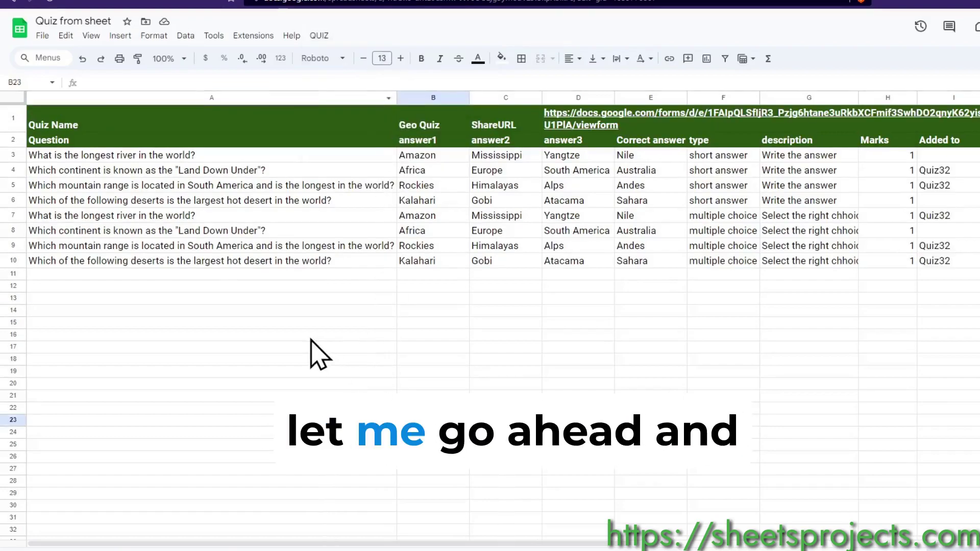
{"action": "left_click", "coordinate": [311, 339]}
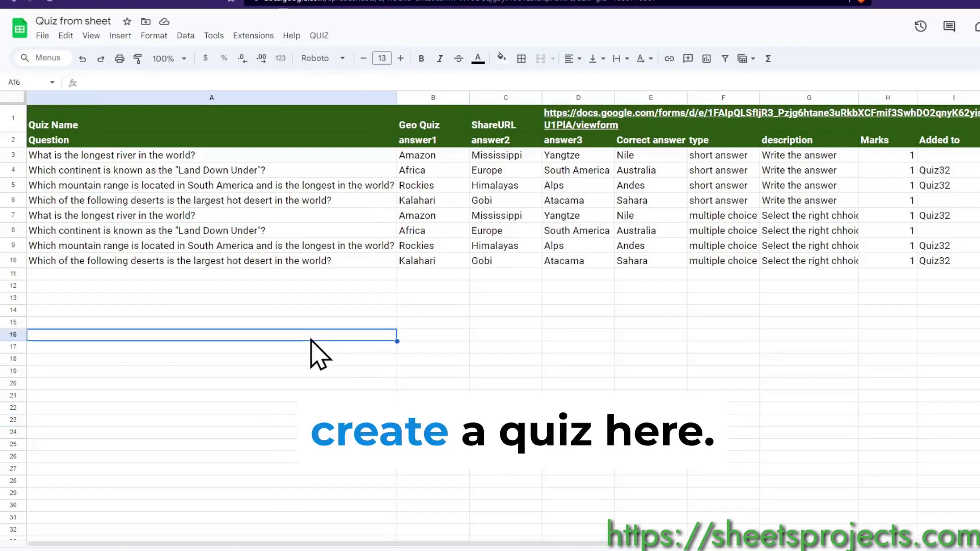
{"action": "left_click", "coordinate": [319, 35]}
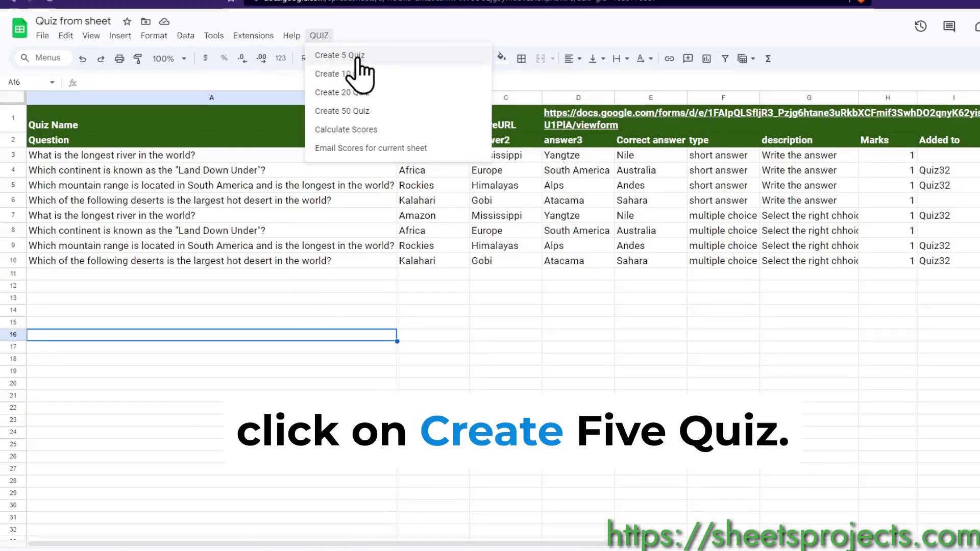
{"action": "left_click", "coordinate": [340, 55]}
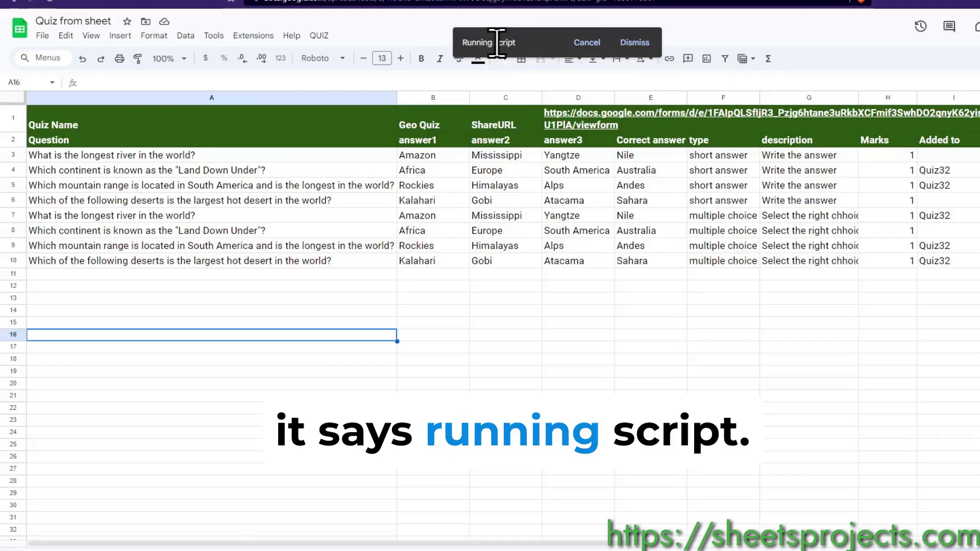
{"action": "left_click", "coordinate": [122, 4]}
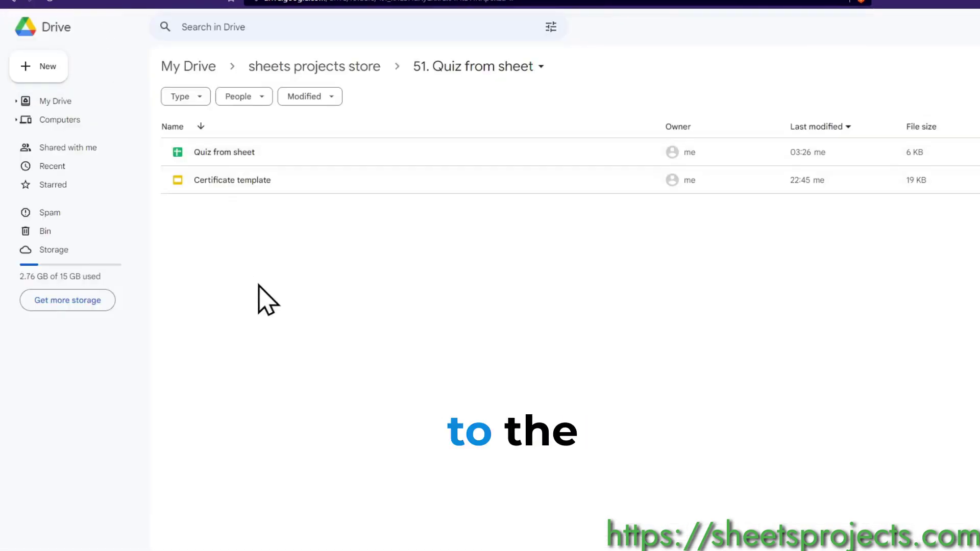
{"action": "left_click", "coordinate": [206, 152]}
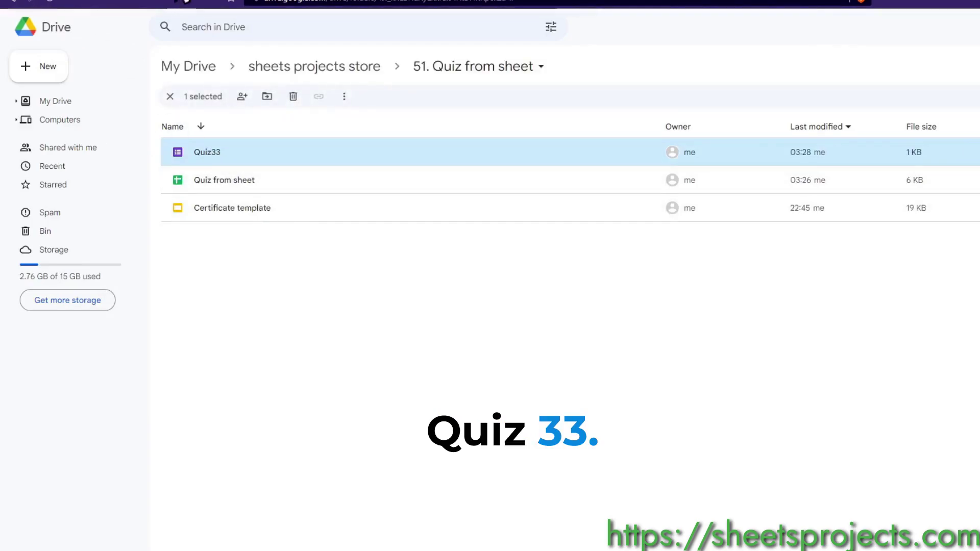
{"action": "left_click", "coordinate": [217, 2]}
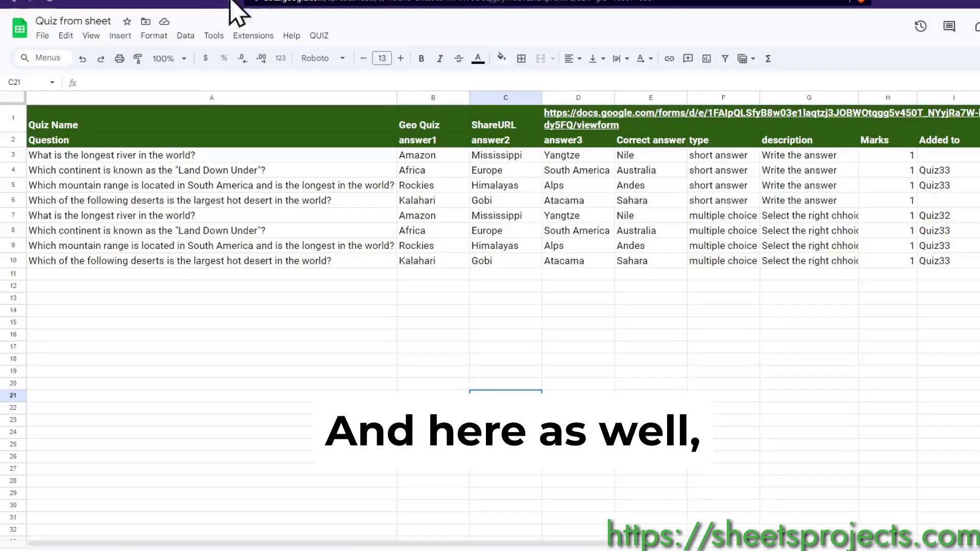
{"action": "mouse_move", "coordinate": [582, 135]}
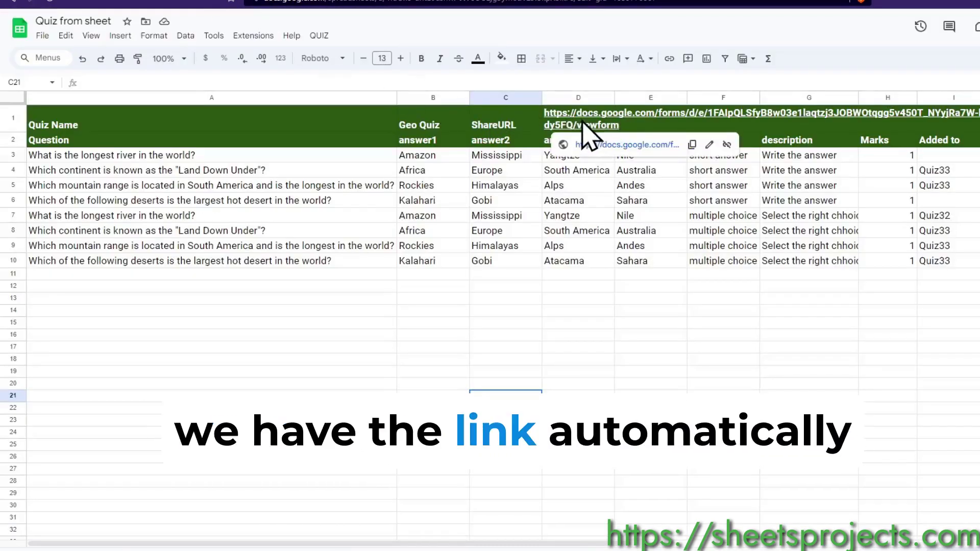
{"action": "left_click", "coordinate": [615, 147]}
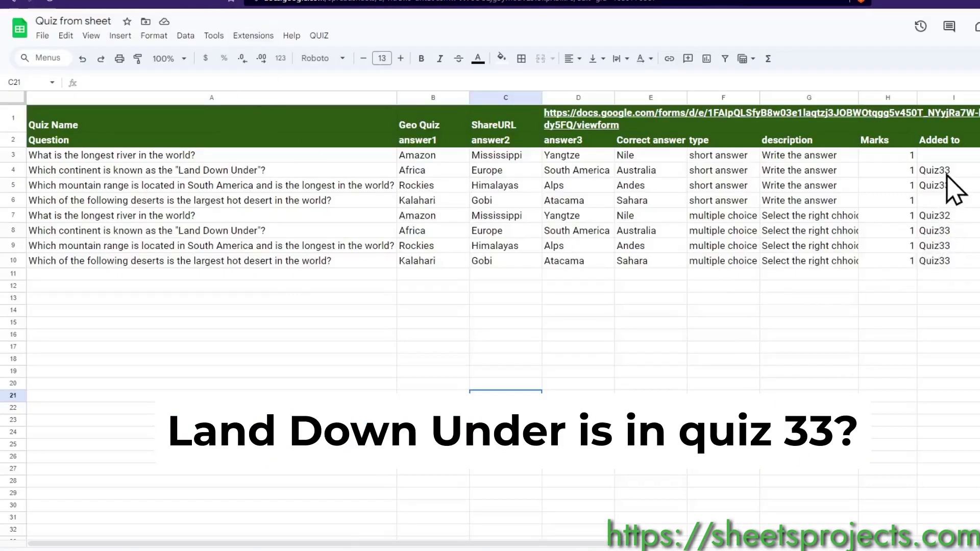
{"action": "left_click", "coordinate": [946, 231]}
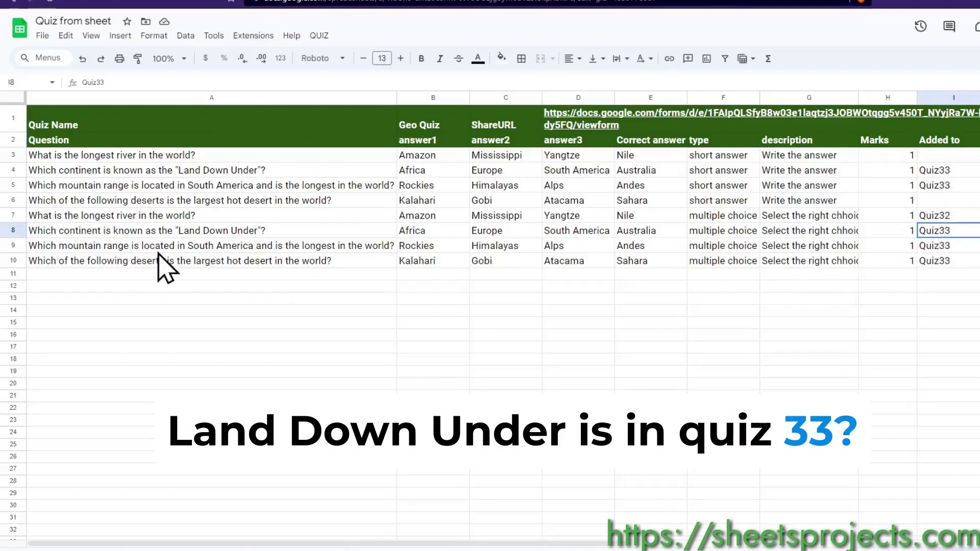
{"action": "left_click", "coordinate": [237, 173]}
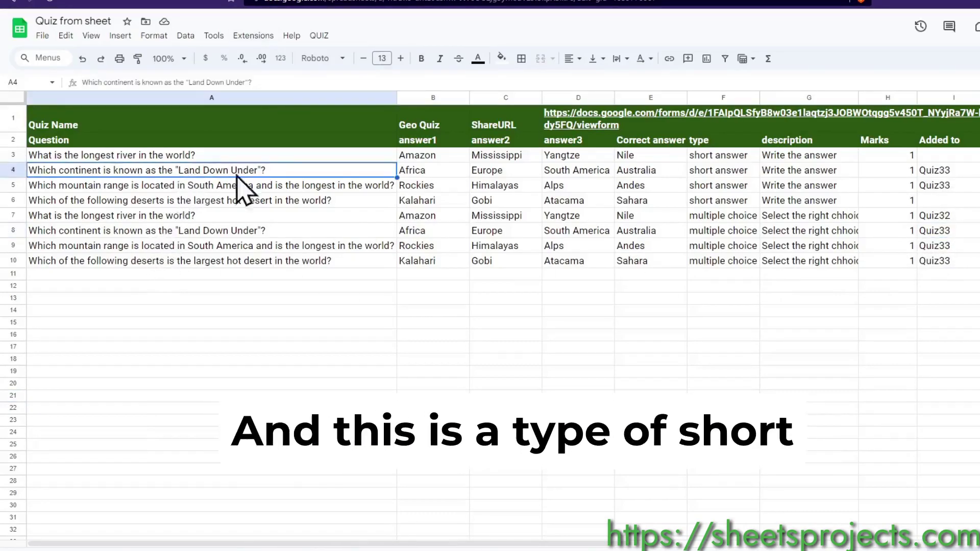
- Compare the short-answer and multiple-choice types and descriptions in F4 and F7:G10 against the Quiz33 form
{"action": "left_click", "coordinate": [707, 171]}
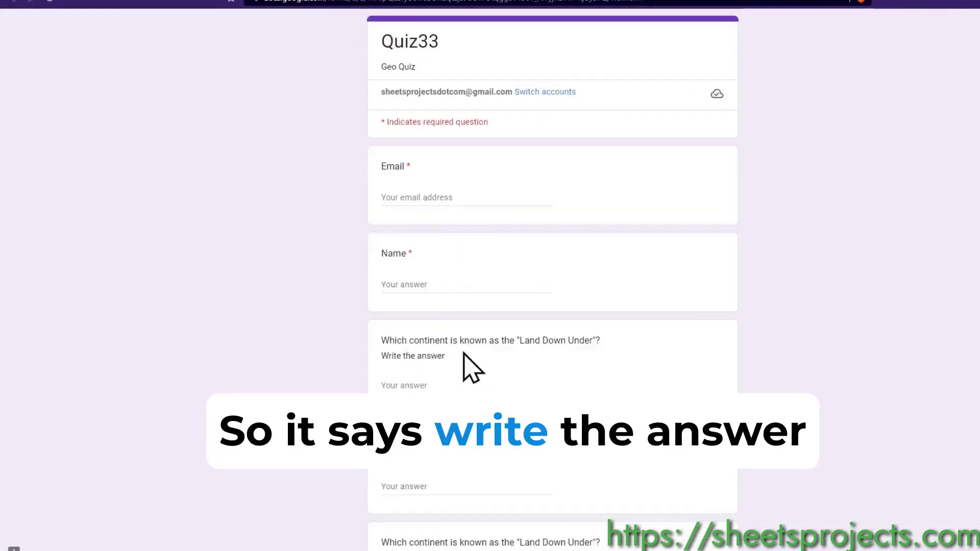
{"action": "left_click", "coordinate": [186, 2]}
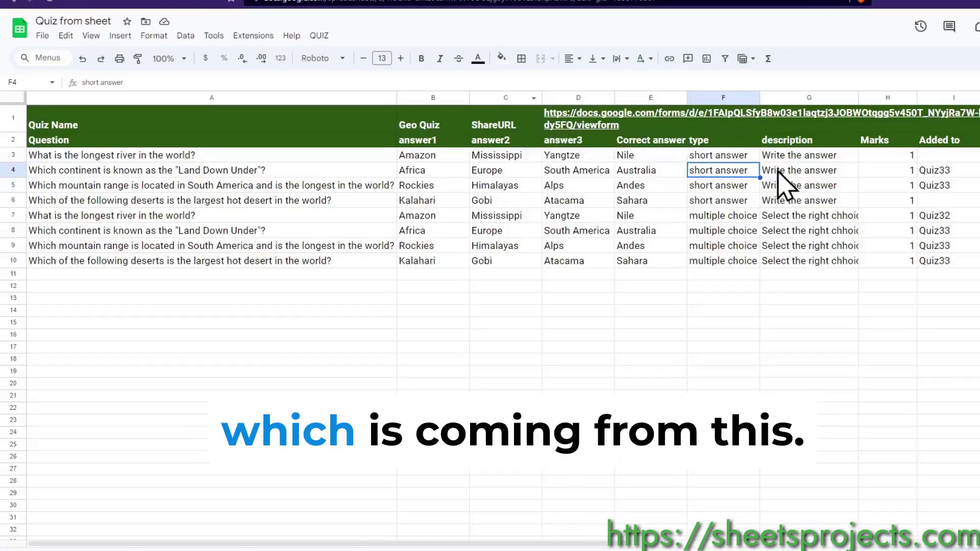
{"action": "left_click", "coordinate": [781, 171]}
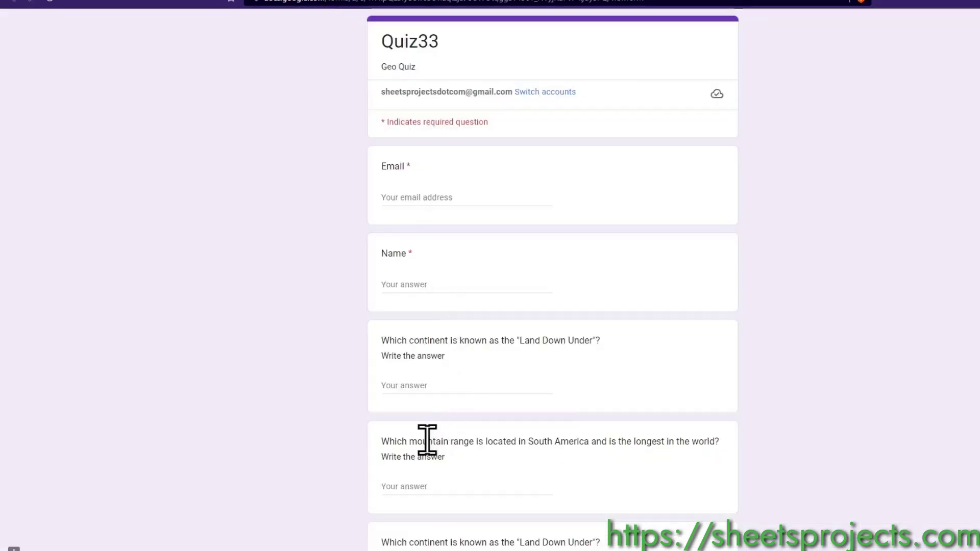
{"action": "scroll", "coordinate": [427, 440], "scroll_direction": "down", "scroll_amount": 5}
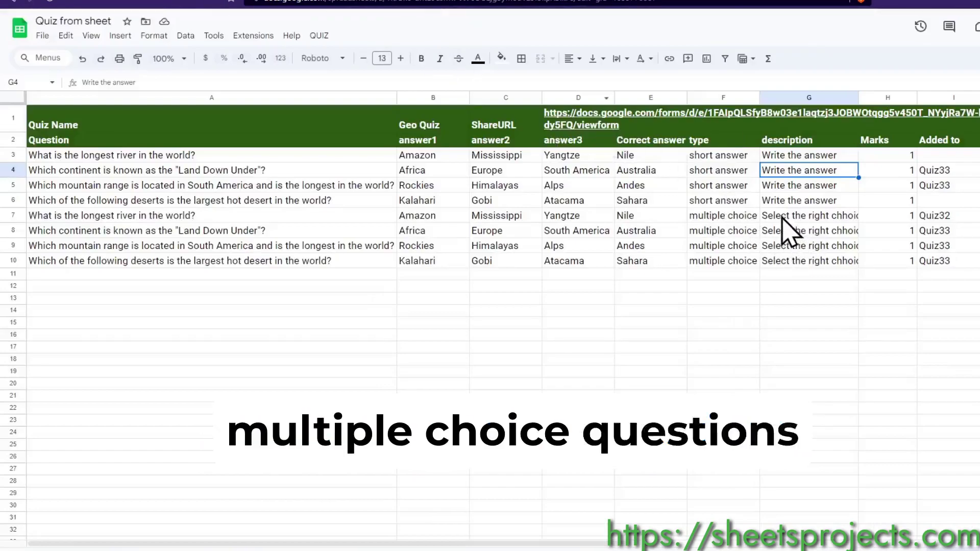
{"action": "left_click_drag", "start_coordinate": [752, 216], "coordinate": [751, 264]}
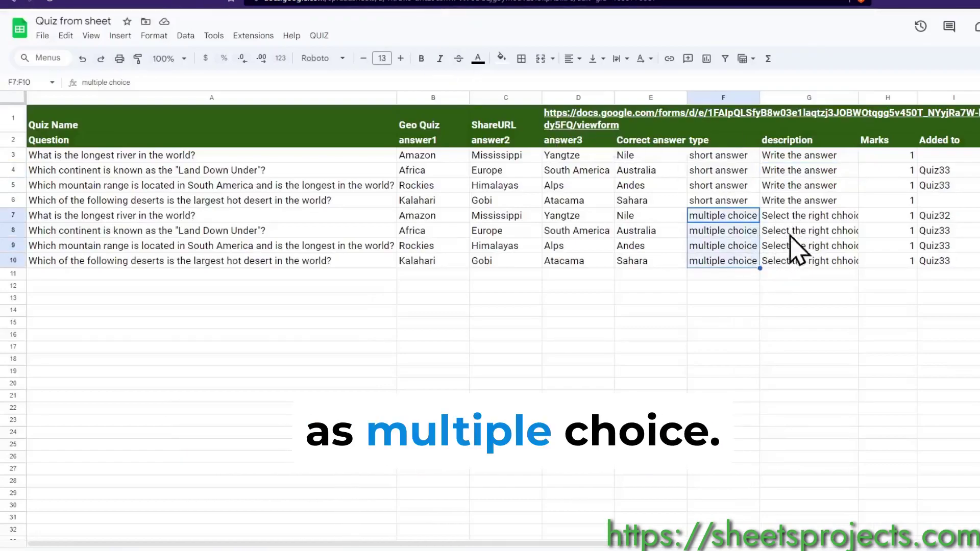
{"action": "left_click_drag", "start_coordinate": [812, 217], "coordinate": [816, 265]}
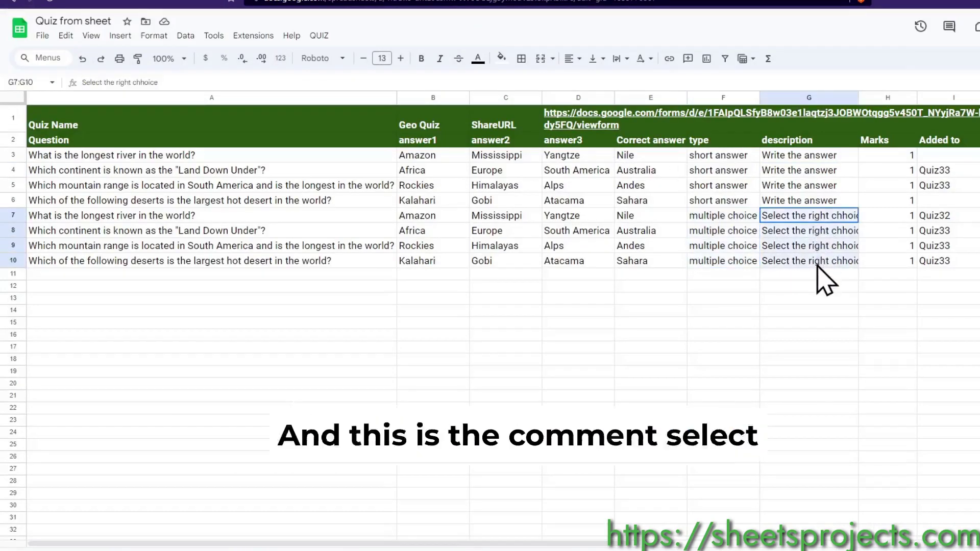
{"action": "left_click", "coordinate": [363, 4]}
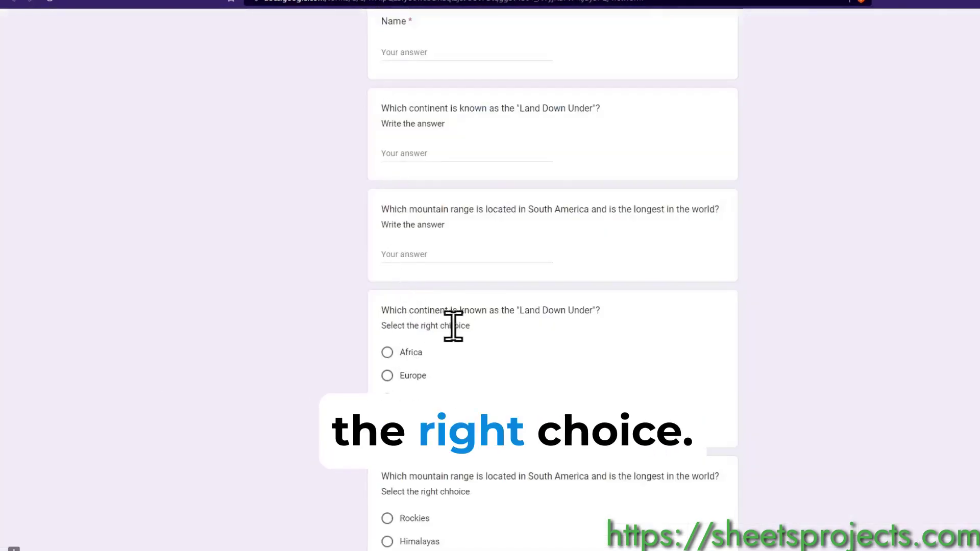
{"action": "left_click", "coordinate": [240, 2]}
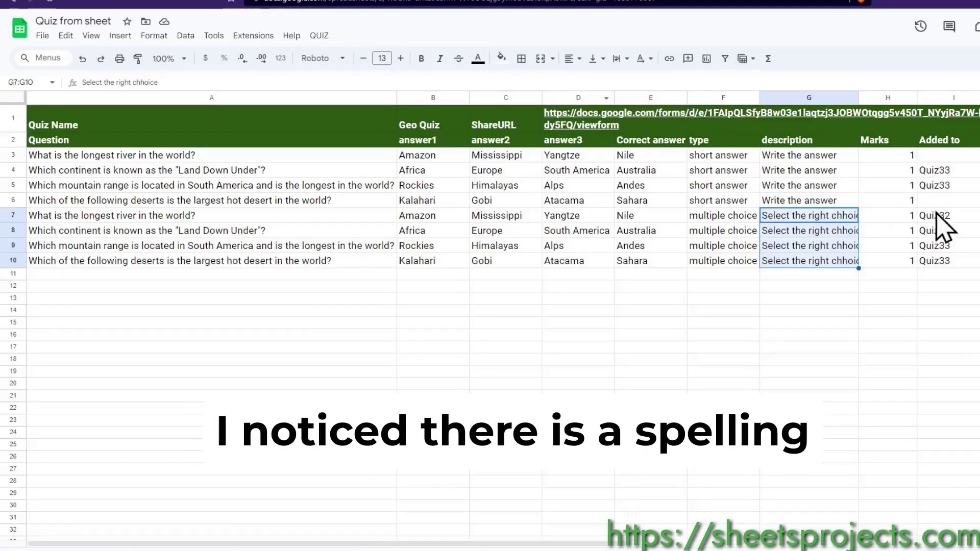
- Correct the G7 description to 'Select the right choice' and fill it down to G10
{"action": "double_click", "coordinate": [848, 215]}
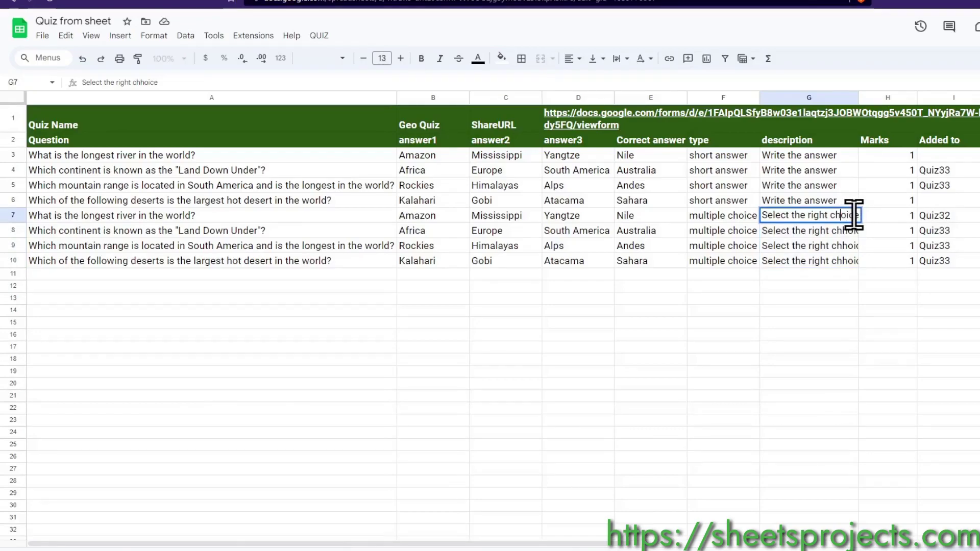
{"action": "key", "text": "Return"}
{"action": "key", "text": "shift+Down"}
{"action": "key", "text": "shift+Down"}
{"action": "key", "text": "shift+Down"}
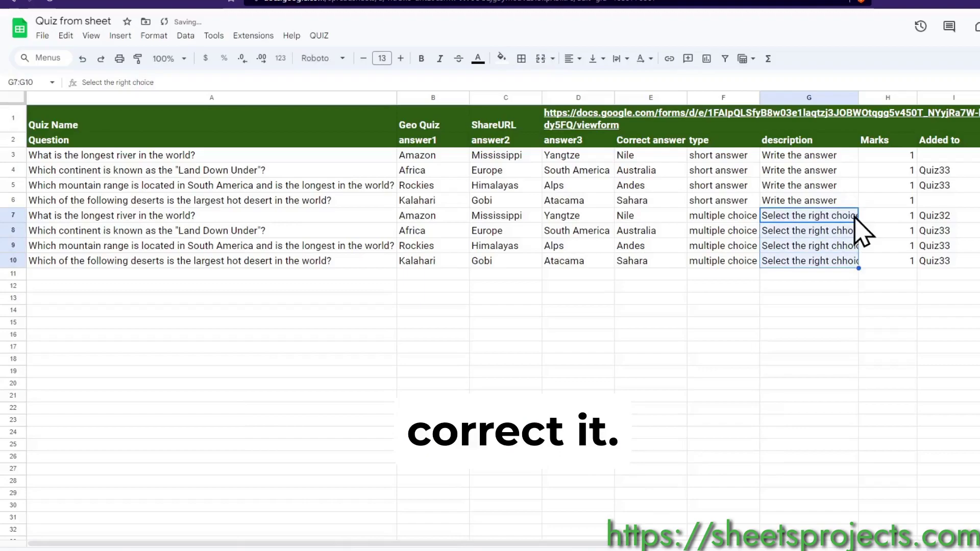
{"action": "left_click", "coordinate": [806, 312]}
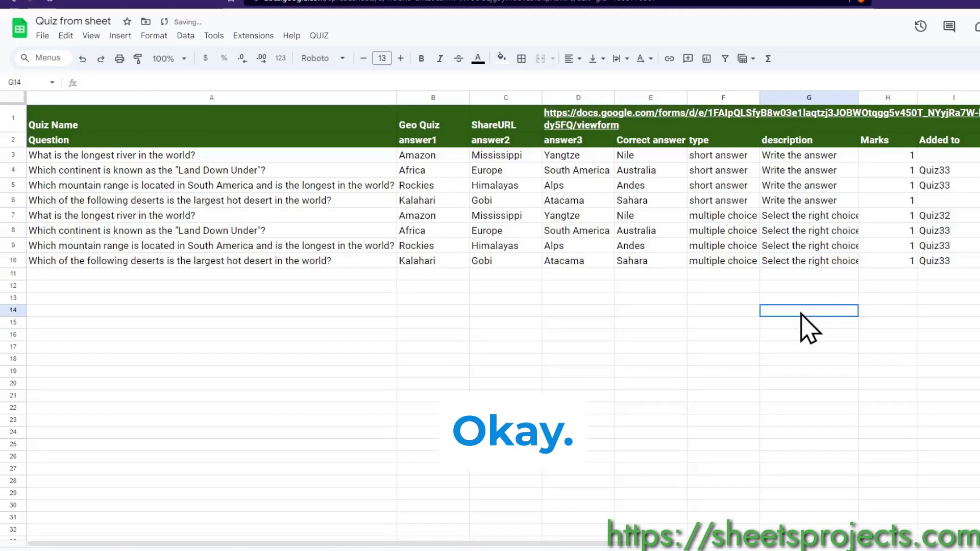
- Copy the Quiz33 form's link from the browser address bar
{"action": "key", "text": "ctrl+Tab"}
{"action": "scroll", "coordinate": [300, 301], "scroll_direction": "down", "scroll_amount": 8}
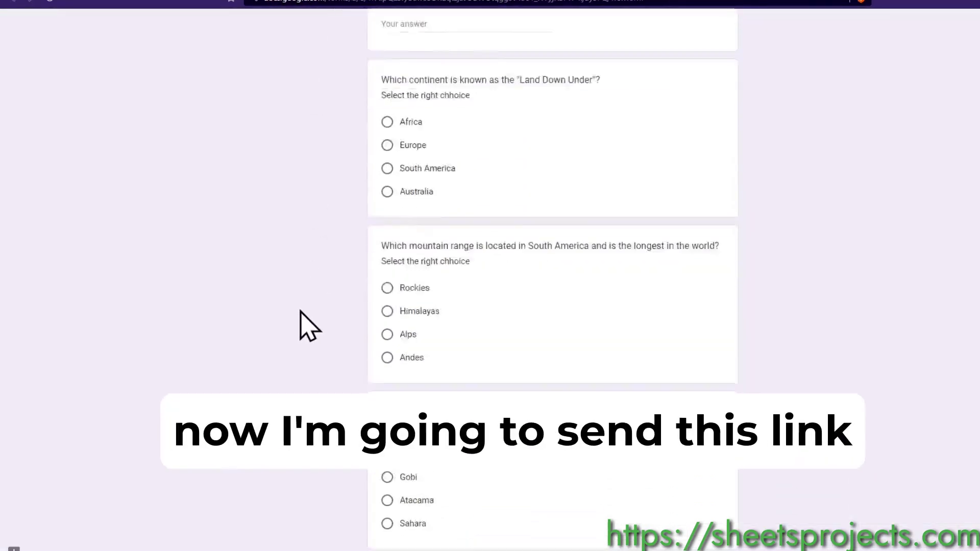
{"action": "scroll", "coordinate": [301, 311], "scroll_direction": "up", "scroll_amount": 12}
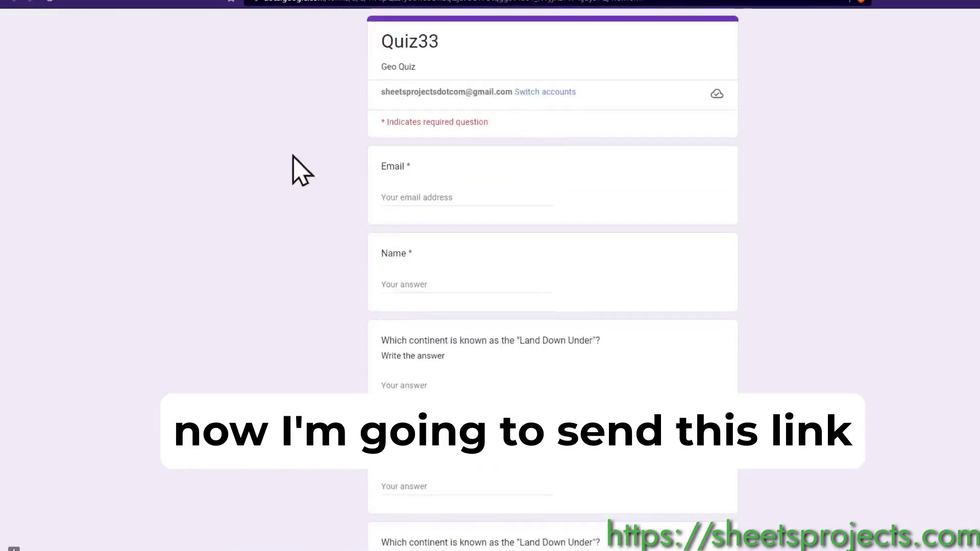
{"action": "right_click", "coordinate": [366, 3]}
{"action": "left_click", "coordinate": [444, 69]}
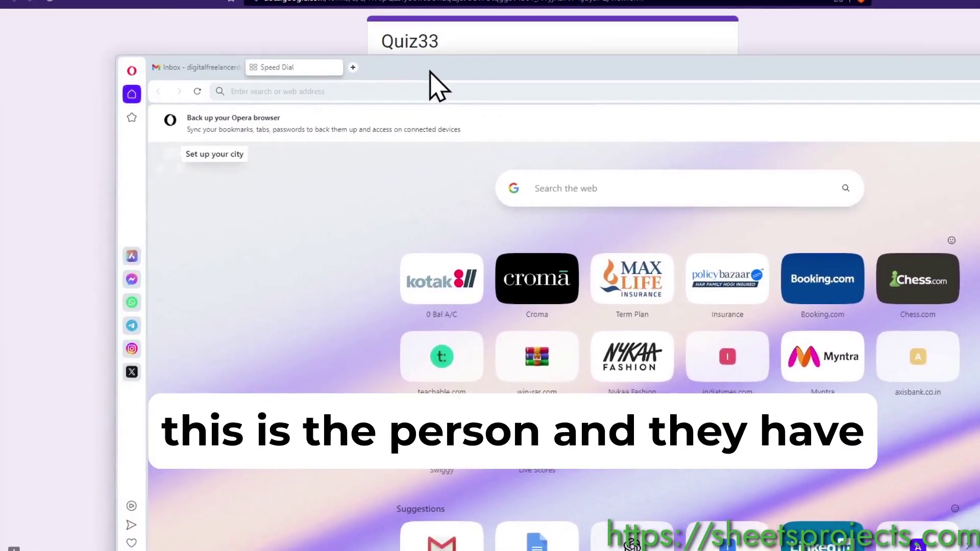
- Open the pasted Quiz33 form link in the second browser
{"action": "left_click", "coordinate": [393, 92]}
{"action": "key", "text": "ctrl+v"}
{"action": "key", "text": "Return"}
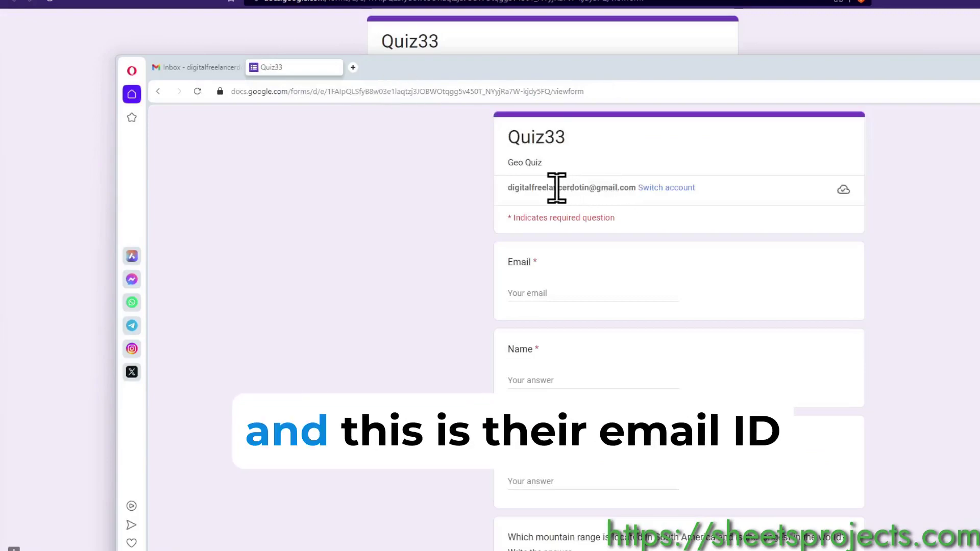
- Paste the account email into the Email answer and start typing the respondent's name
{"action": "triple_click", "coordinate": [555, 187]}
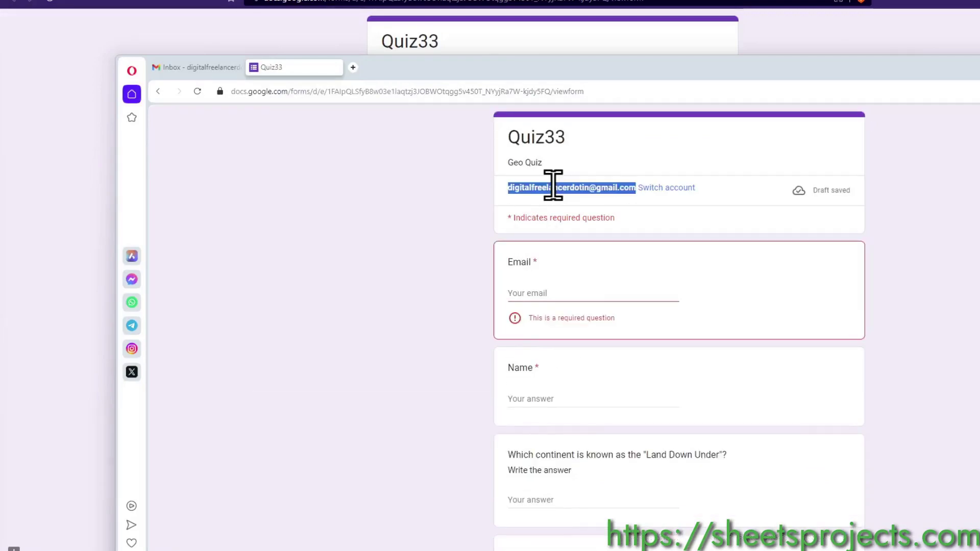
{"action": "left_click", "coordinate": [558, 290]}
{"action": "key", "text": "ctrl+v"}
{"action": "left_click", "coordinate": [548, 380]}
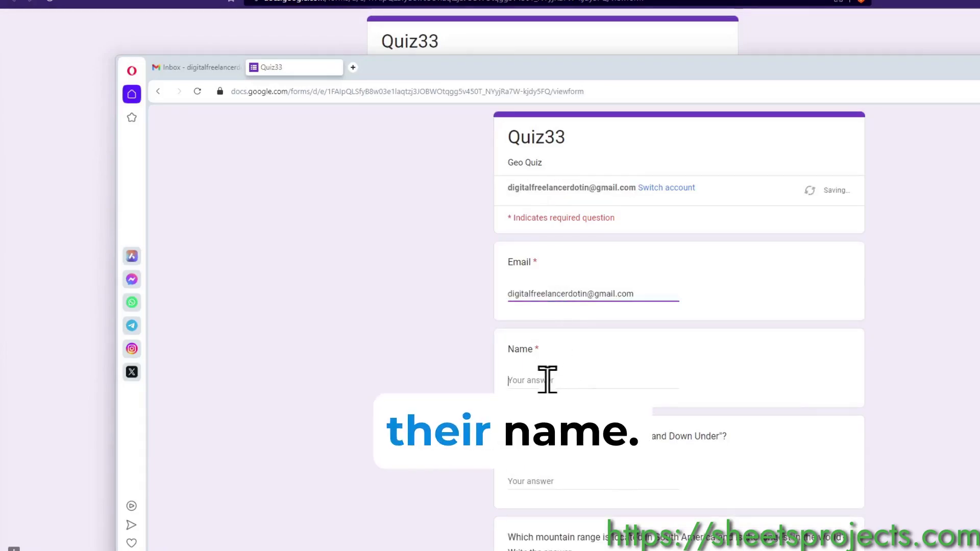
{"action": "type", "text": "Jo"}
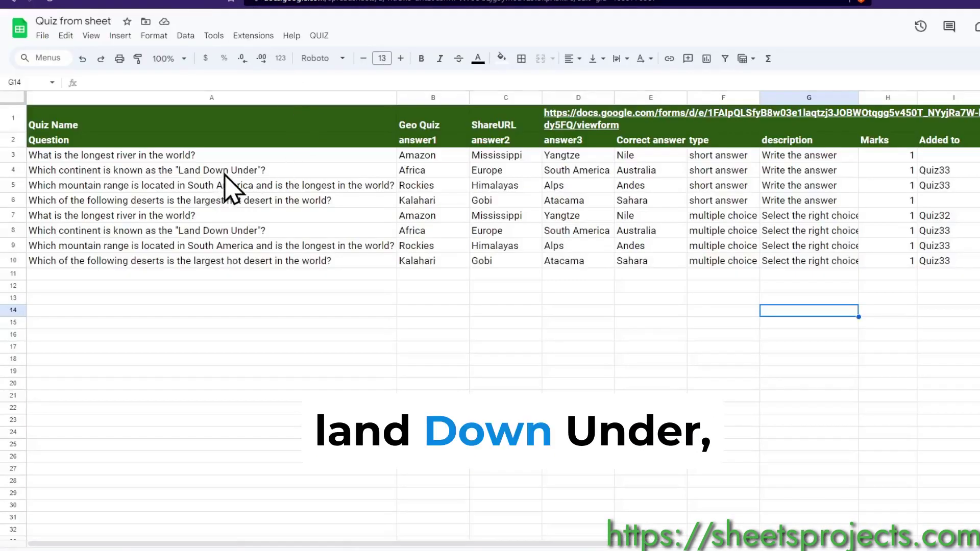
- Look up the correct answers Australia and Andes in column E of the quiz sheet
{"action": "left_click", "coordinate": [225, 172]}
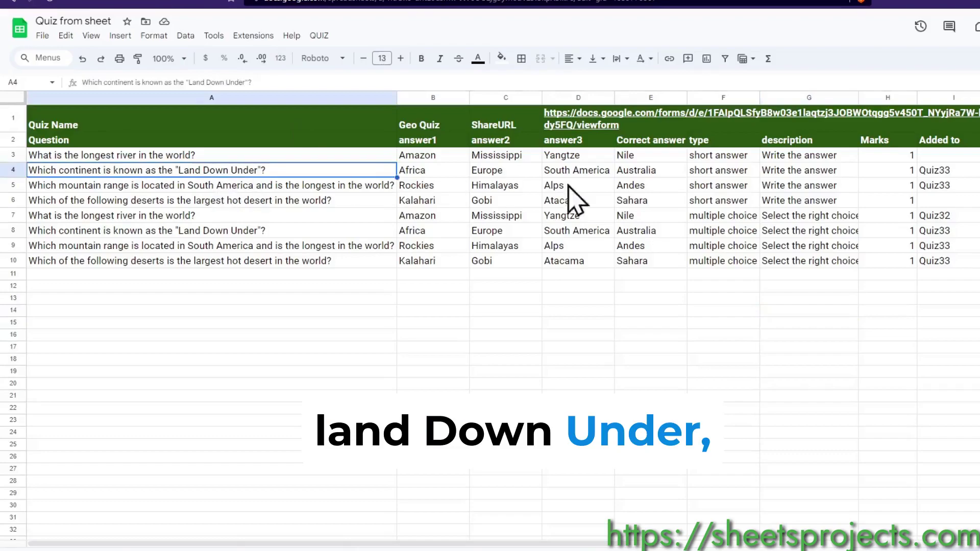
{"action": "left_click", "coordinate": [644, 171]}
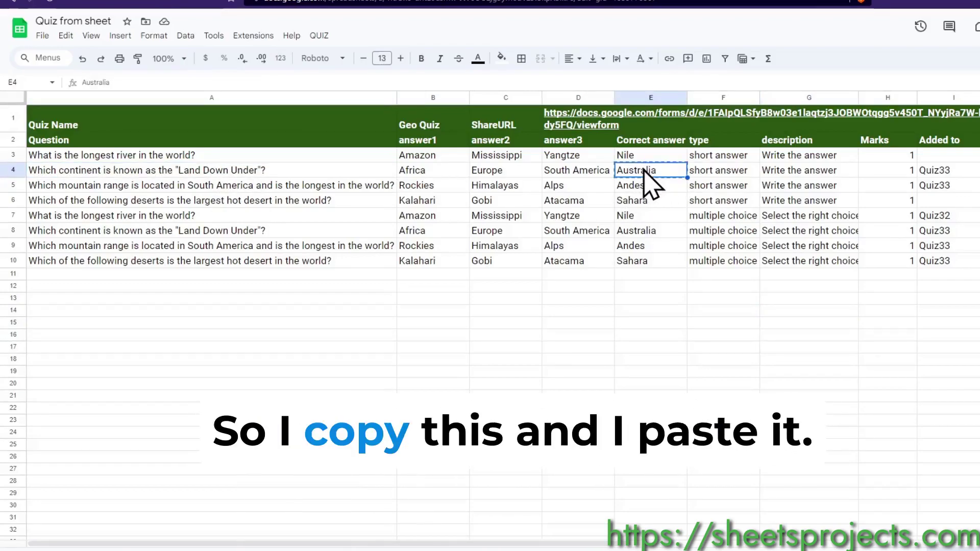
{"action": "key", "text": "alt+Tab"}
{"action": "scroll", "coordinate": [582, 533], "scroll_direction": "down", "scroll_amount": 2}
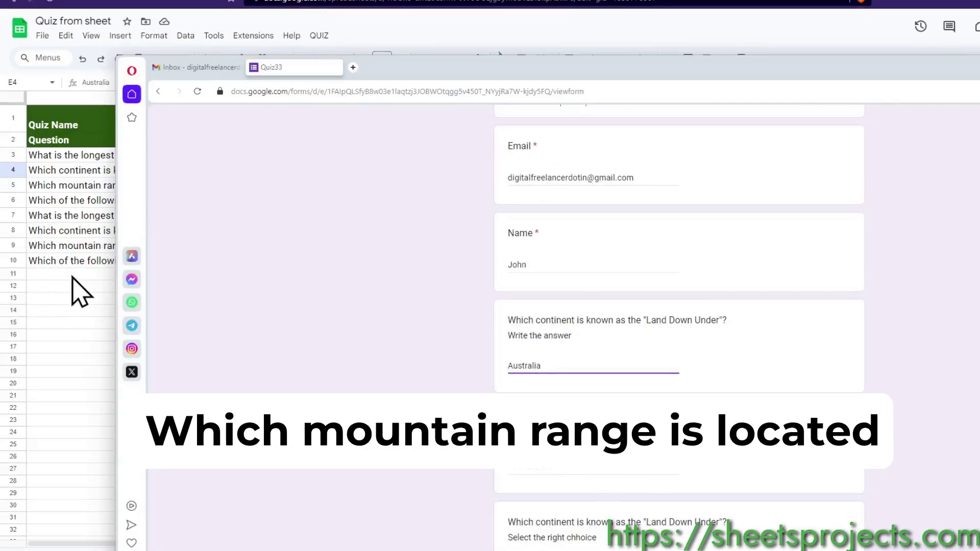
{"action": "key", "text": "alt+Tab"}
{"action": "left_click", "coordinate": [82, 199]}
{"action": "left_click", "coordinate": [79, 184]}
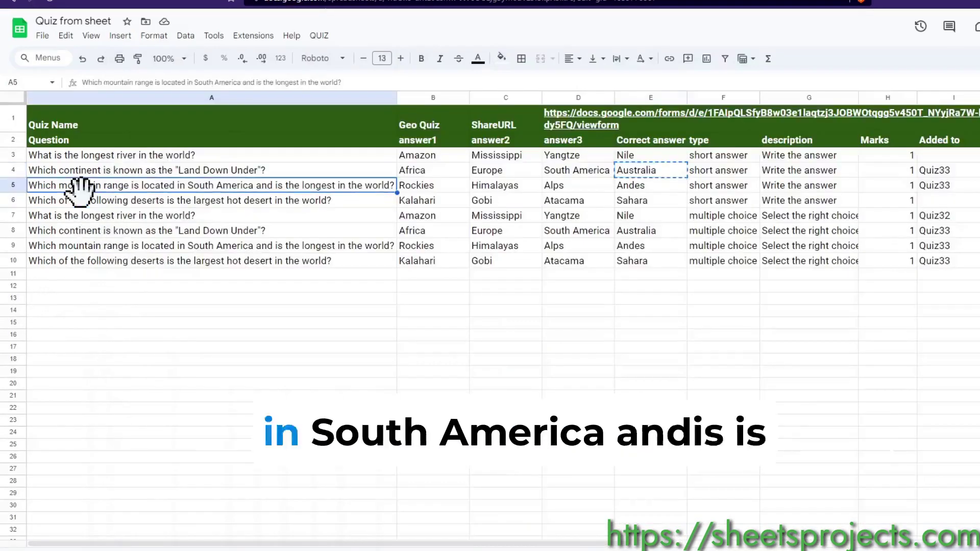
{"action": "key", "text": "Right"}
{"action": "key", "text": "Right"}
{"action": "key", "text": "Right"}
{"action": "key", "text": "Right"}
{"action": "key", "text": "ctrl+c"}
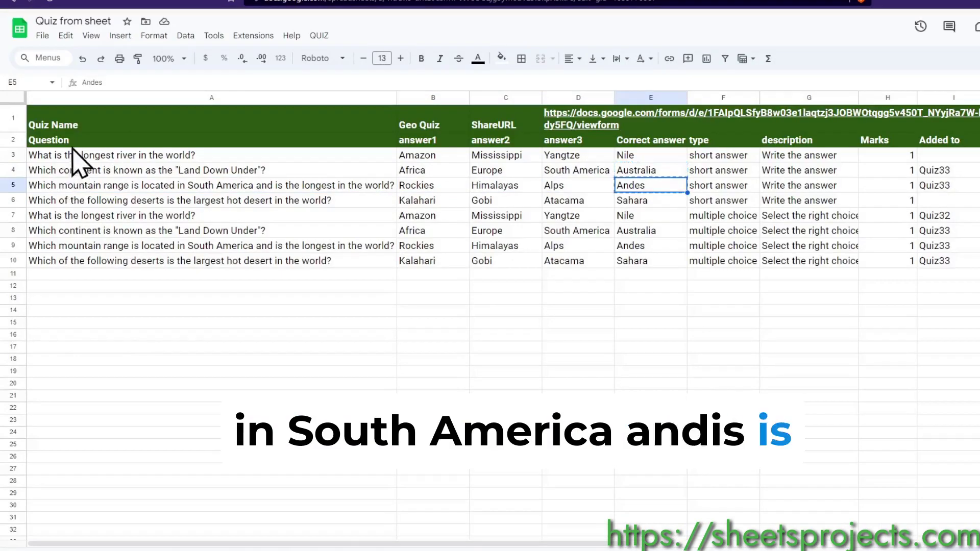
- Choose Australia, Himalayas and Gobi for the form's three geography questions
{"action": "key", "text": "alt+Tab"}
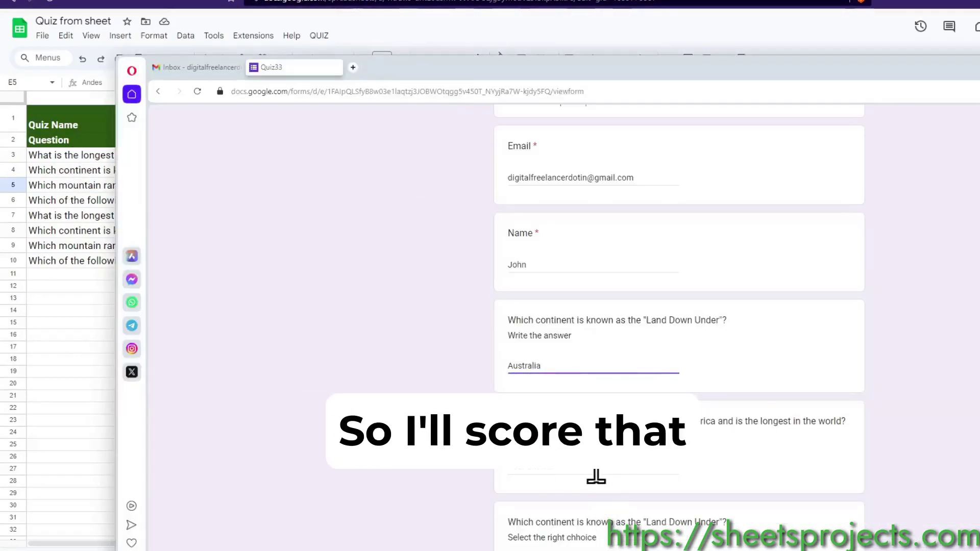
{"action": "scroll", "coordinate": [596, 476], "scroll_direction": "down", "scroll_amount": 5}
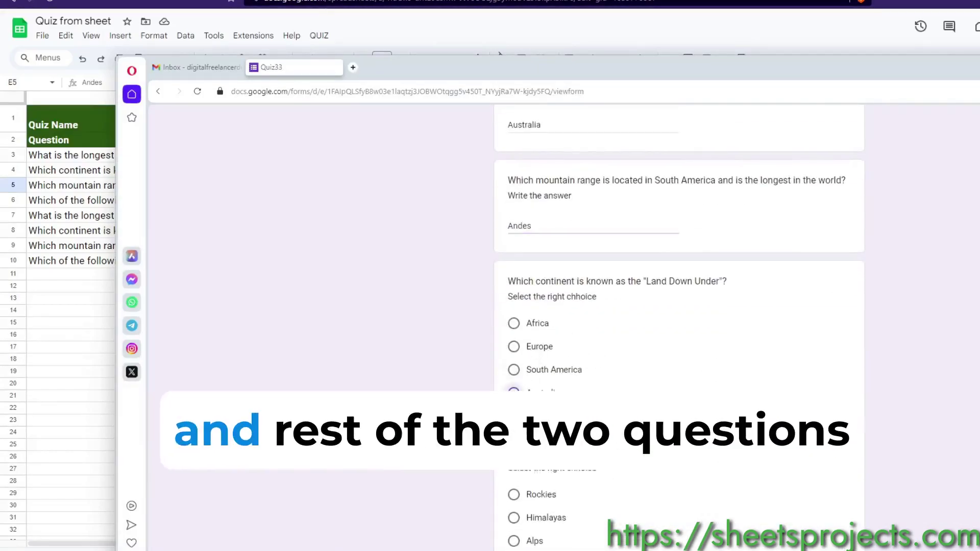
{"action": "left_click", "coordinate": [514, 392]}
{"action": "scroll", "coordinate": [492, 341], "scroll_direction": "down", "scroll_amount": 3}
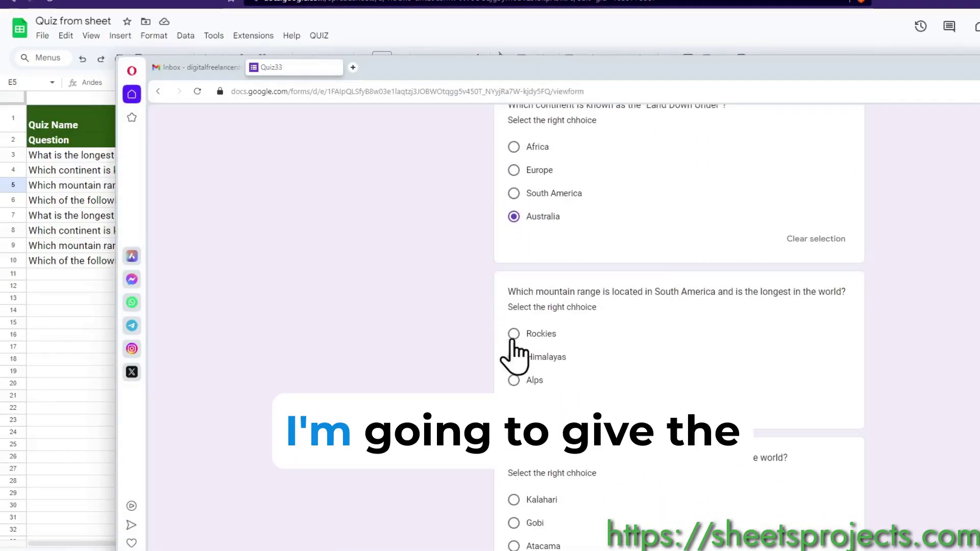
{"action": "left_click", "coordinate": [514, 357]}
{"action": "scroll", "coordinate": [464, 504], "scroll_direction": "down", "scroll_amount": 3}
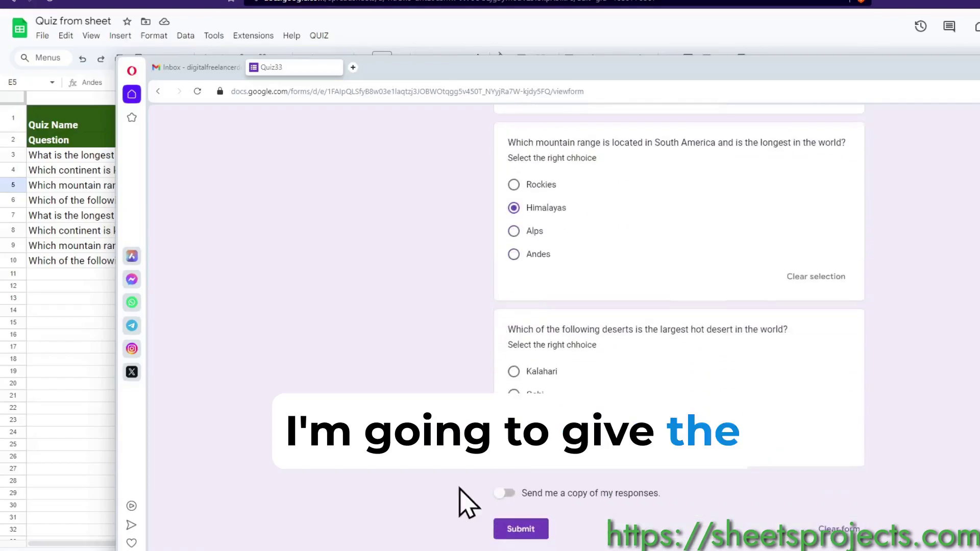
{"action": "left_click", "coordinate": [514, 394]}
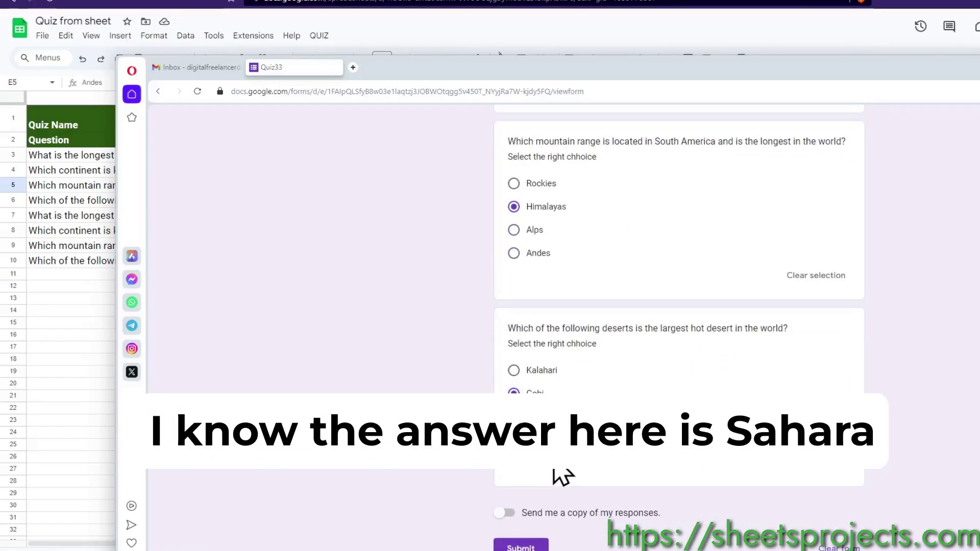
{"action": "left_click", "coordinate": [101, 339]}
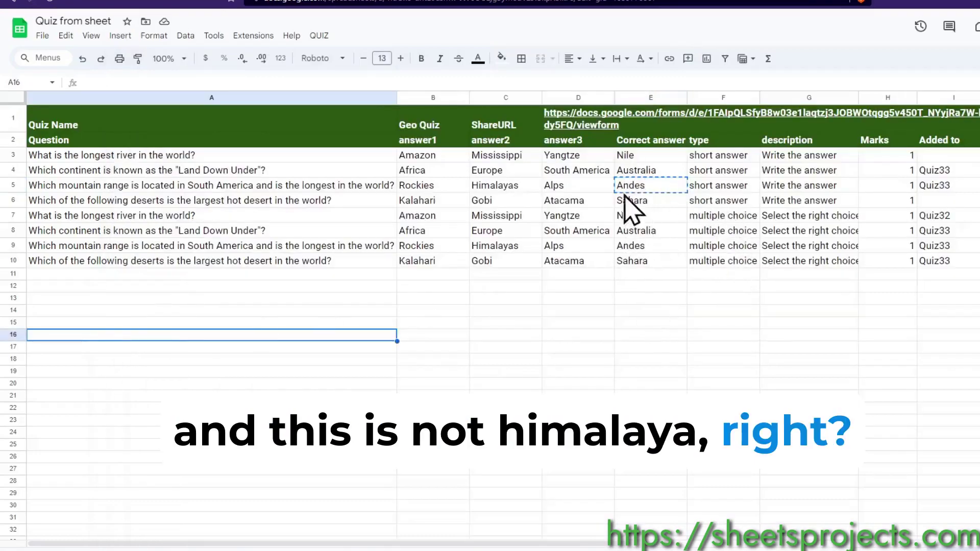
{"action": "key", "text": "alt+Tab"}
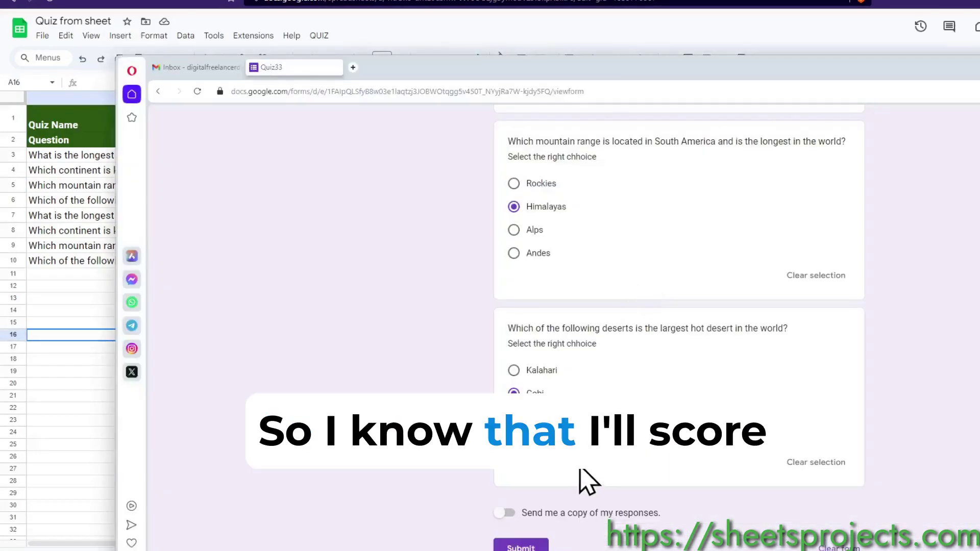
{"action": "scroll", "coordinate": [592, 480], "scroll_direction": "down", "scroll_amount": 1}
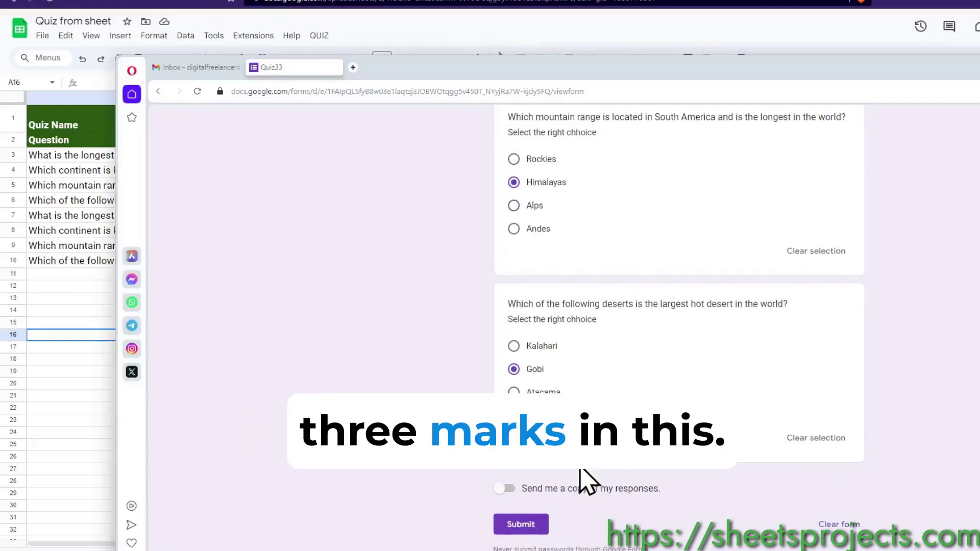
- Submit the Quiz33 answers and check the Geo Quiz name in the spreadsheet
{"action": "left_click", "coordinate": [532, 526]}
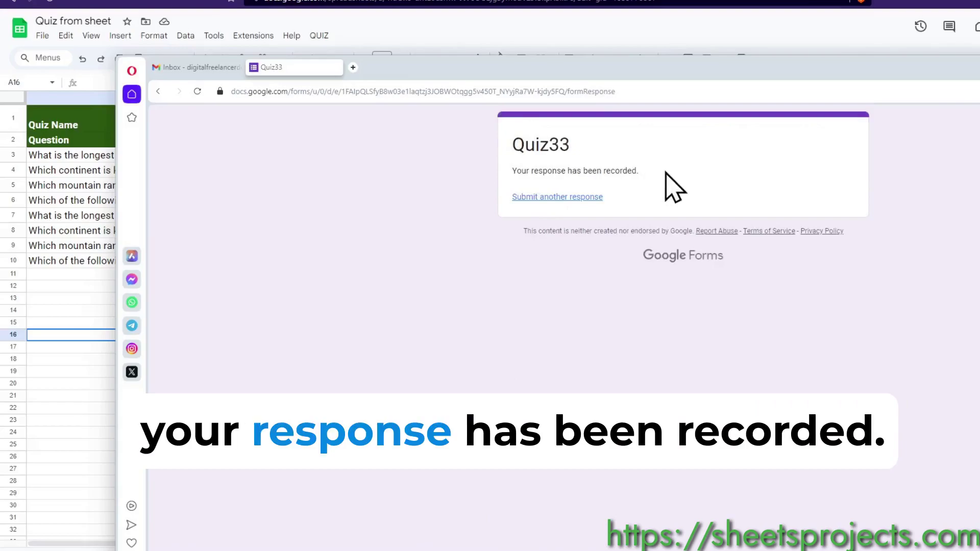
{"action": "left_click", "coordinate": [56, 372]}
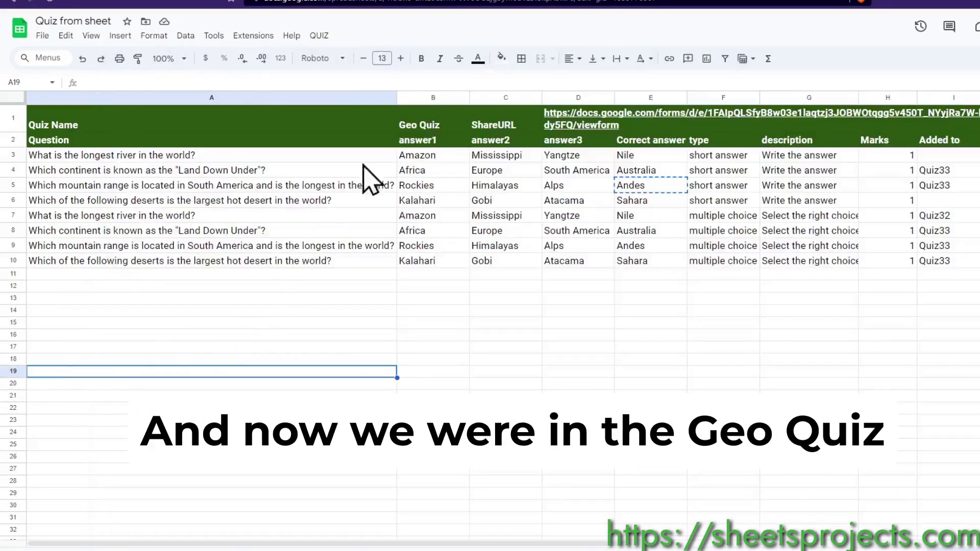
{"action": "left_click", "coordinate": [438, 133]}
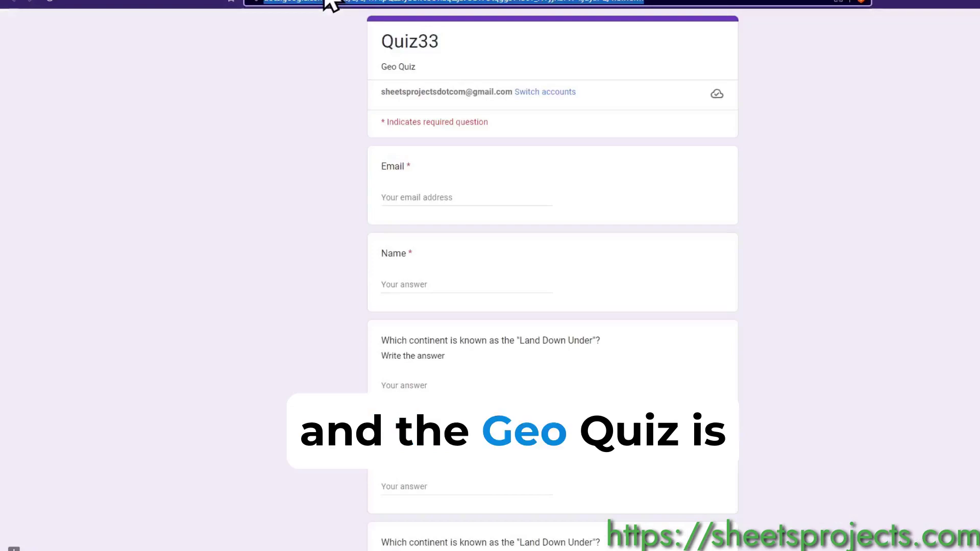
- Compare with the live Quiz33 form, then open the all-sheets list to find Form Responses 33
{"action": "left_click", "coordinate": [329, 2]}
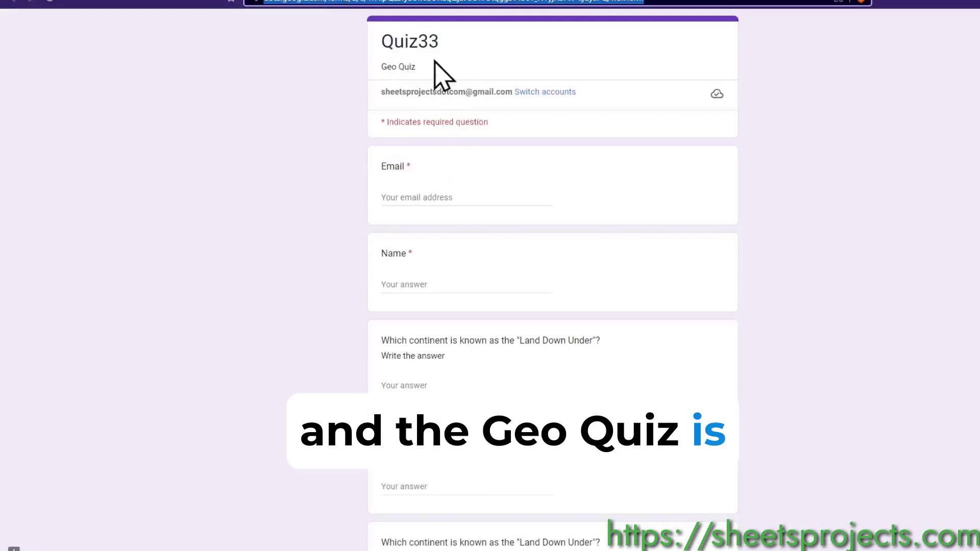
{"action": "key", "text": "alt+Tab"}
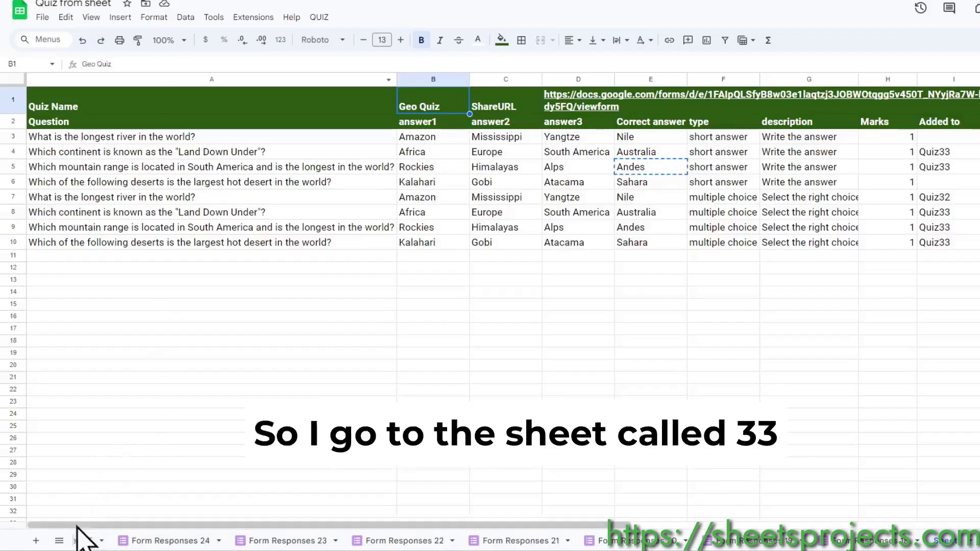
{"action": "left_click", "coordinate": [60, 540]}
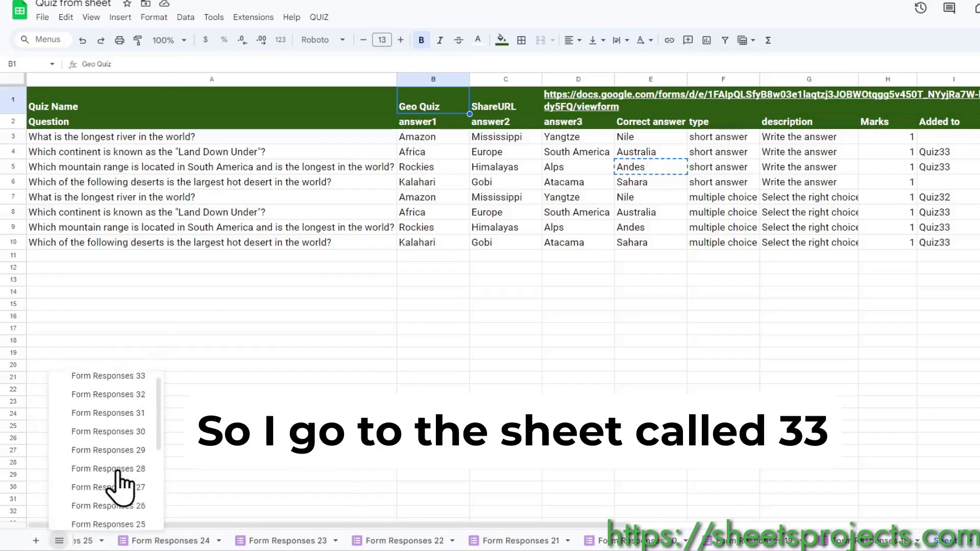
{"action": "scroll", "coordinate": [118, 441], "scroll_direction": "up", "scroll_amount": 1}
- Open Form Responses 33 and inspect the respondent's email and name
{"action": "left_click", "coordinate": [117, 387]}
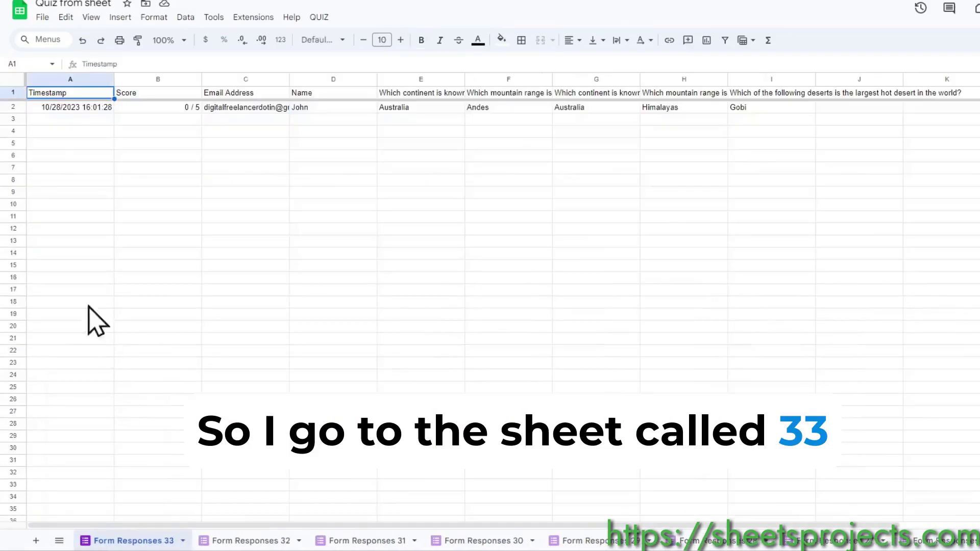
{"action": "left_click", "coordinate": [82, 108]}
{"action": "left_click", "coordinate": [243, 112]}
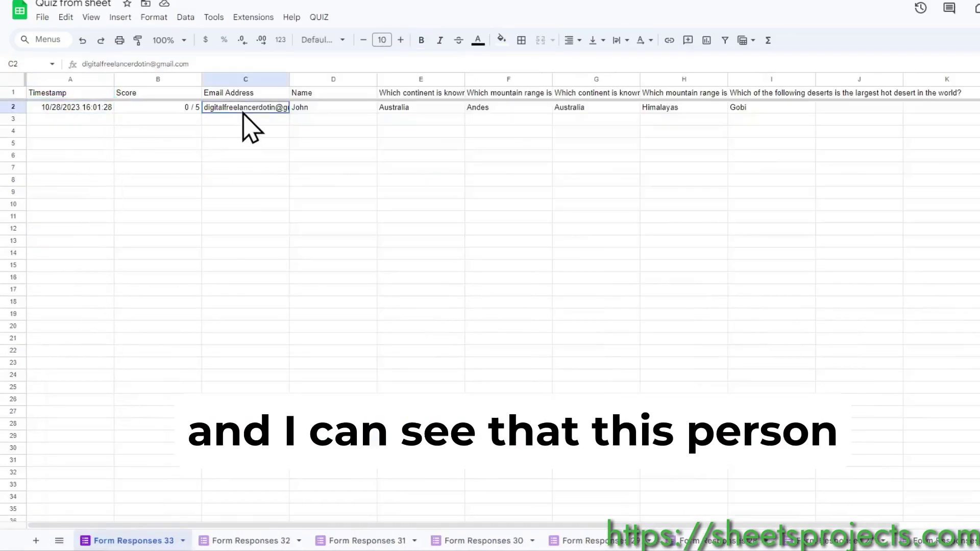
{"action": "left_click", "coordinate": [334, 113]}
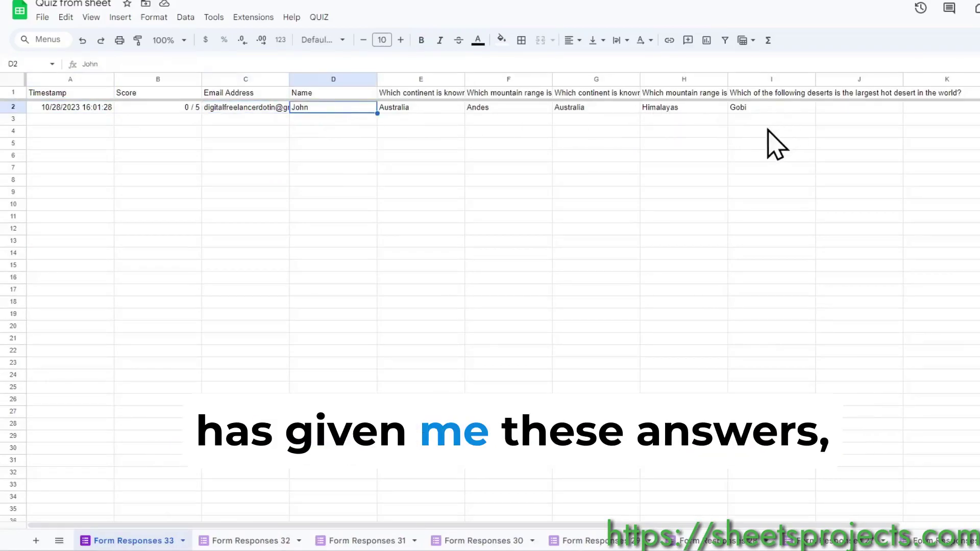
- Set column I's text wrapping to Clip
{"action": "left_click", "coordinate": [772, 82]}
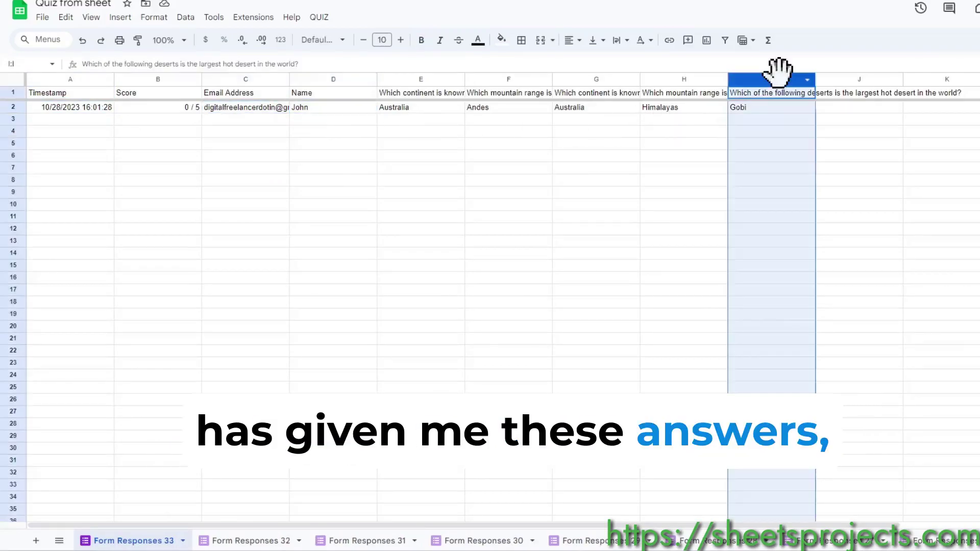
{"action": "left_click", "coordinate": [627, 41]}
{"action": "left_click", "coordinate": [657, 62]}
{"action": "left_click", "coordinate": [684, 156]}
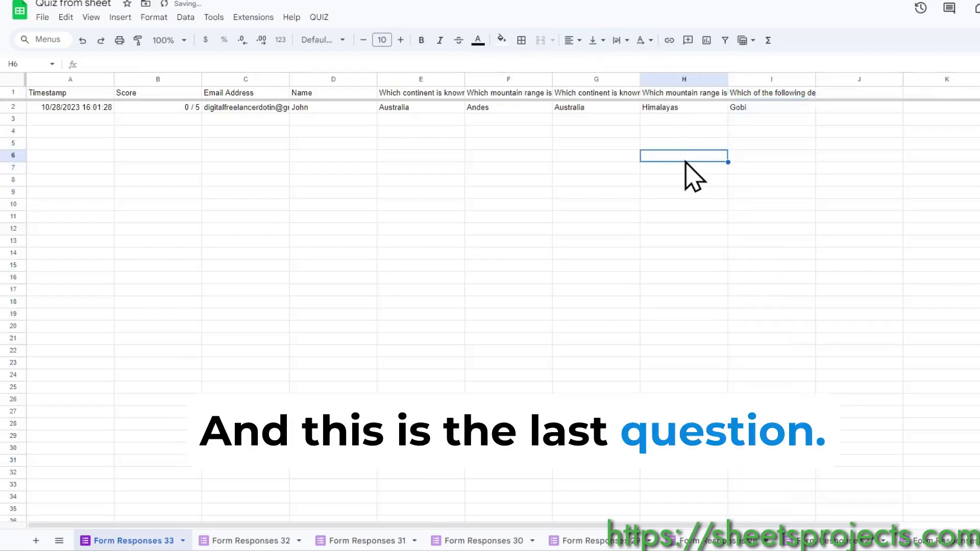
{"action": "left_click", "coordinate": [297, 158]}
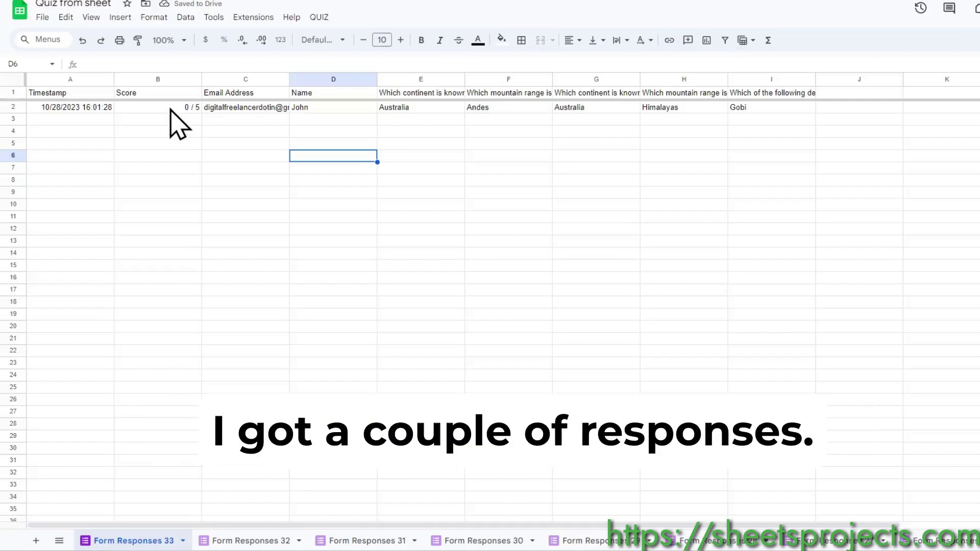
- Run Calculate Scores from the QUIZ menu so the response scores 3 / 5
{"action": "left_click", "coordinate": [319, 17]}
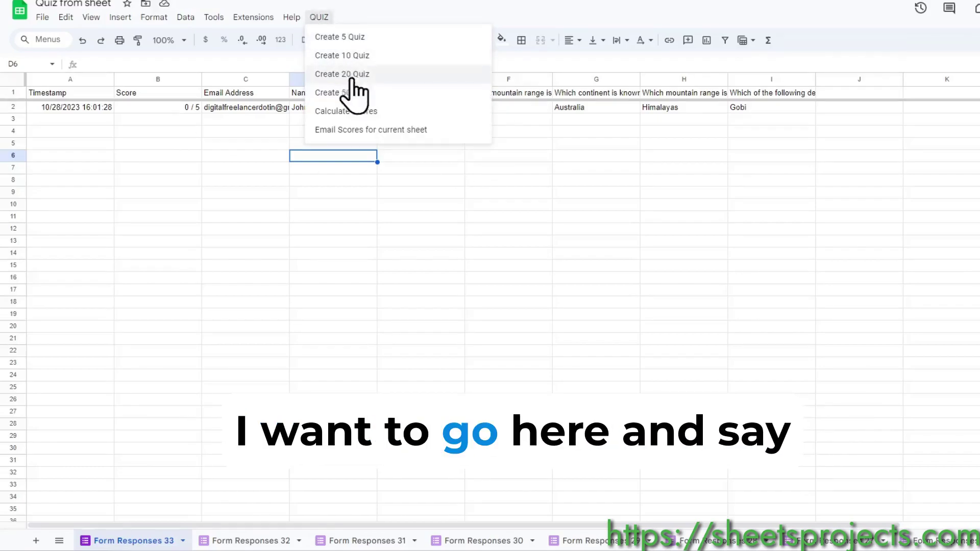
{"action": "left_click", "coordinate": [280, 276]}
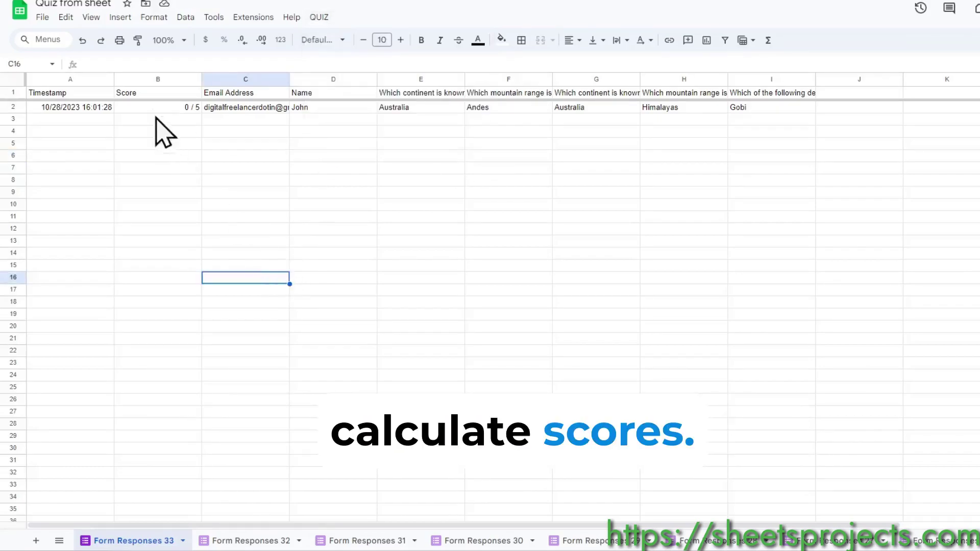
{"action": "left_click", "coordinate": [147, 92]}
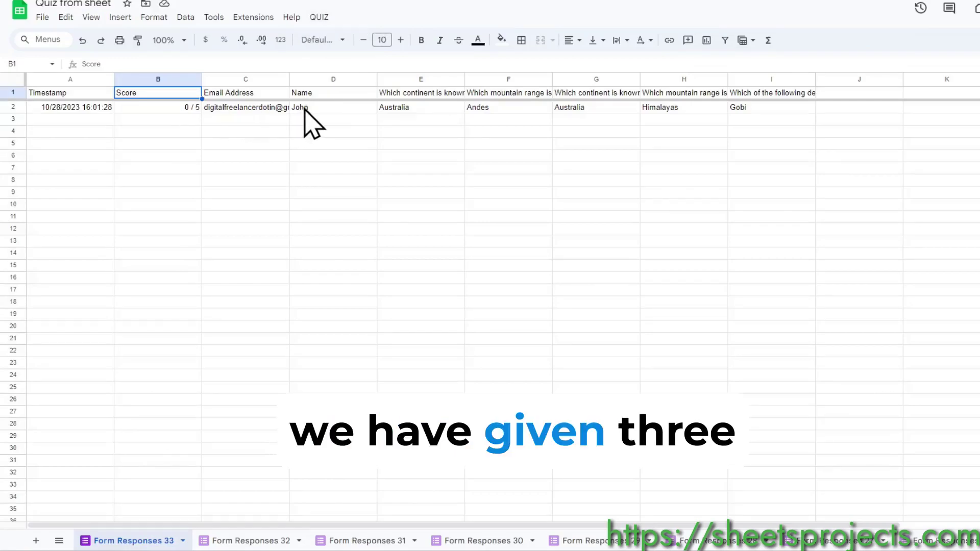
{"action": "left_click", "coordinate": [319, 17]}
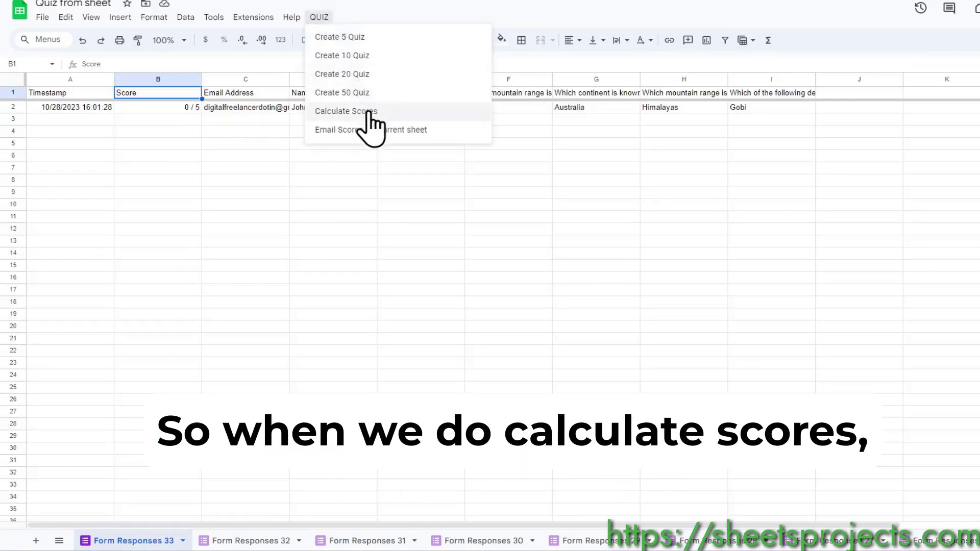
{"action": "left_click", "coordinate": [428, 111]}
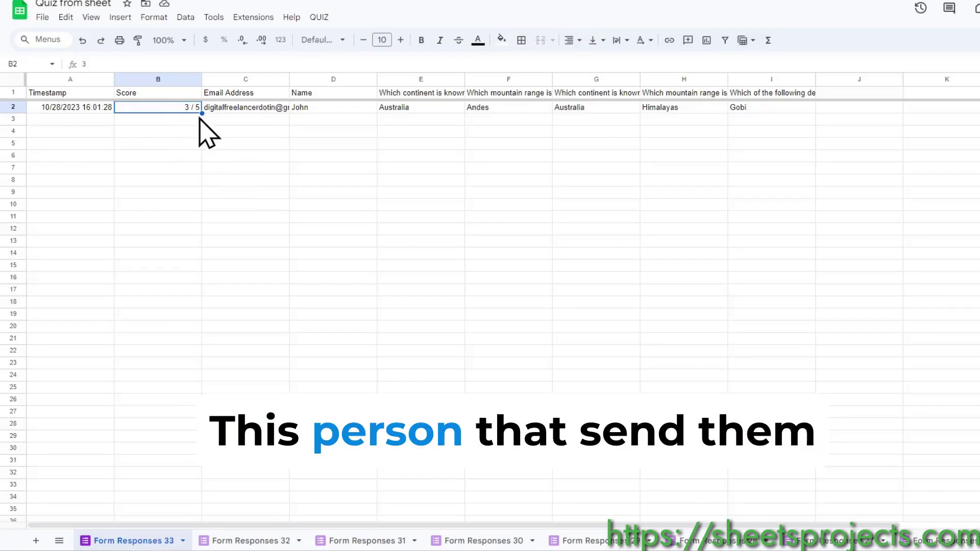
- Run Email Scores for current sheet from the QUIZ menu, then bring the respondent's browser forward
{"action": "left_click", "coordinate": [319, 16]}
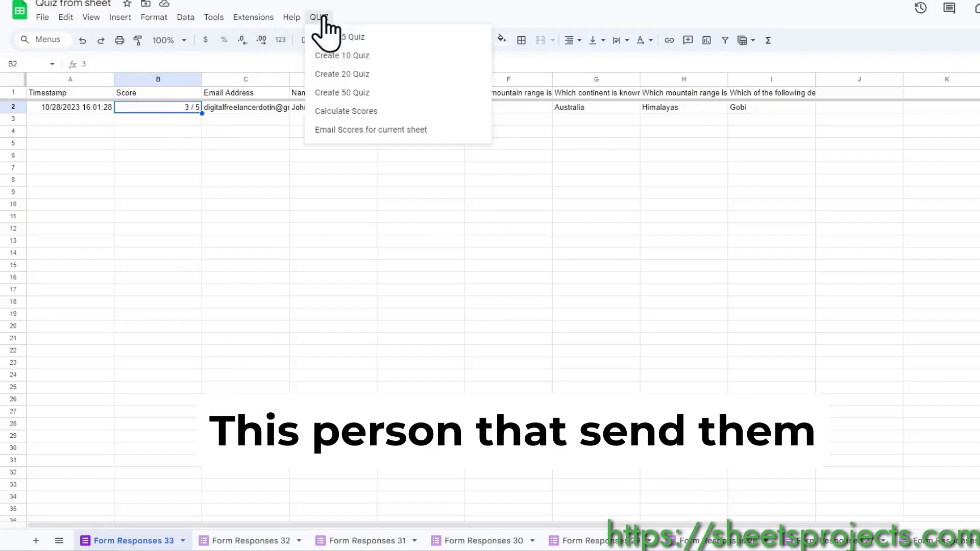
{"action": "left_click", "coordinate": [369, 131]}
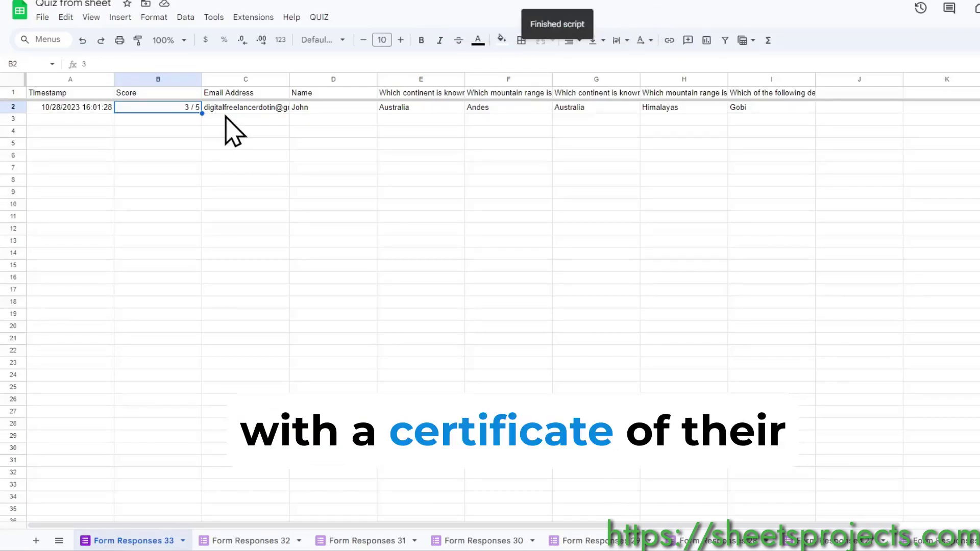
{"action": "left_click", "coordinate": [457, 319]}
{"action": "key", "text": "alt+Tab"}
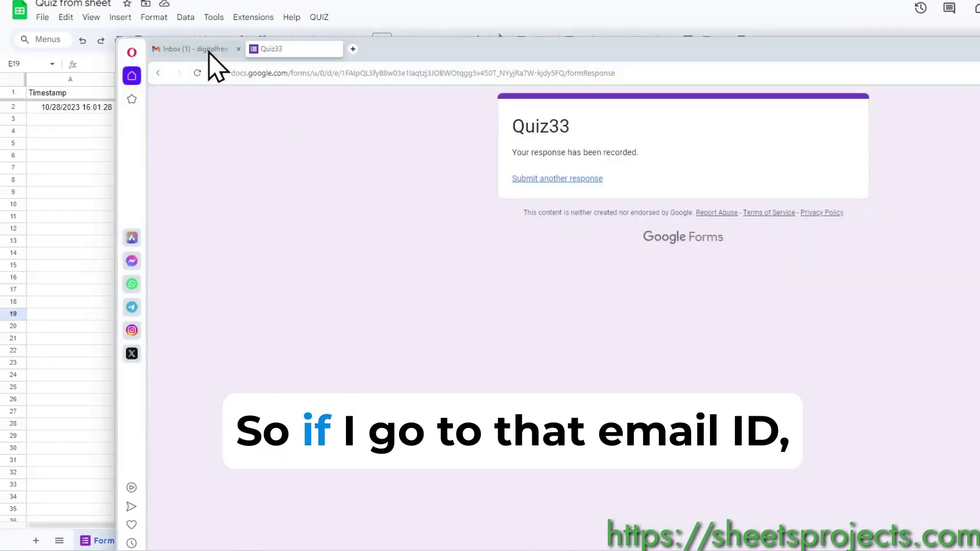
- Open the Certificate of Participation email in Gmail and preview its J_Quiz33.pdf attachment
{"action": "left_click", "coordinate": [194, 49]}
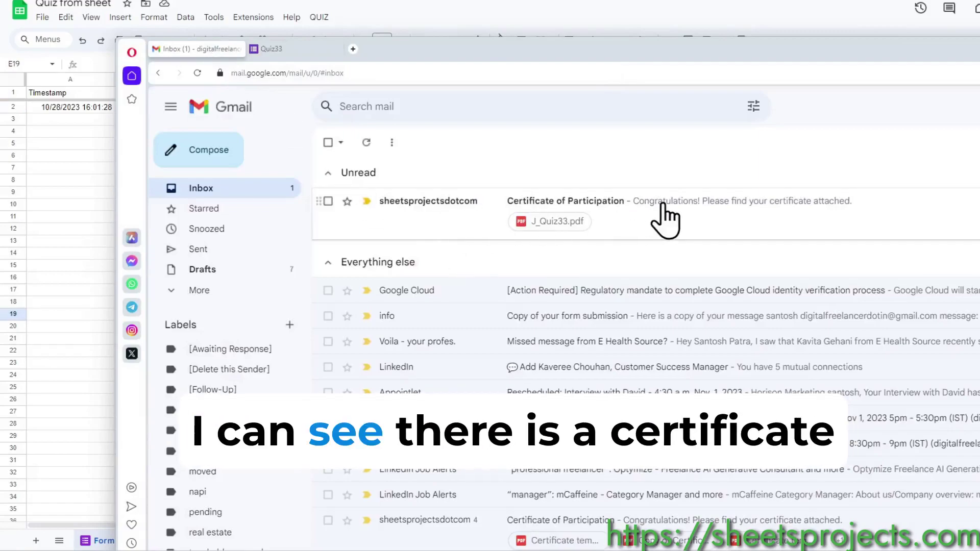
{"action": "left_click_drag", "start_coordinate": [531, 46], "coordinate": [489, 19]}
{"action": "left_click", "coordinate": [586, 184]}
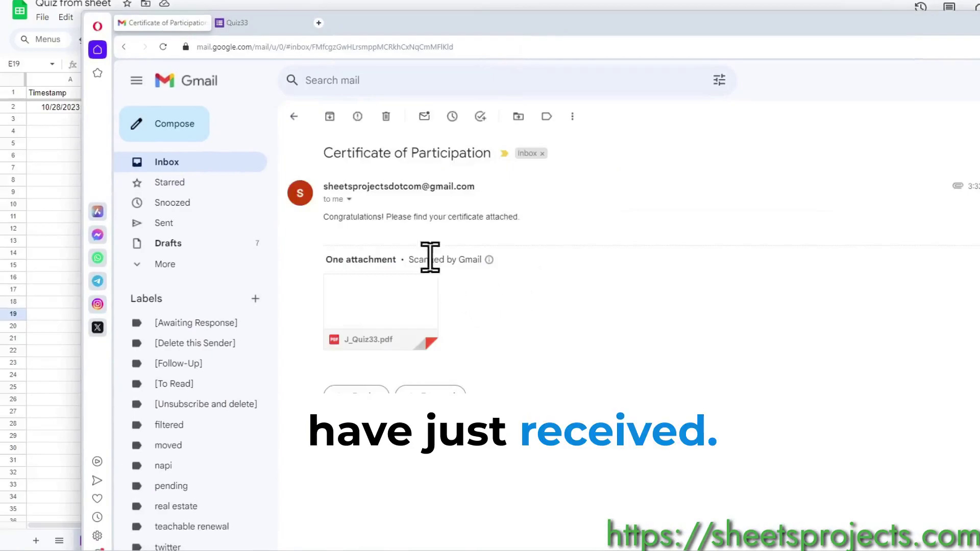
{"action": "left_click", "coordinate": [405, 302]}
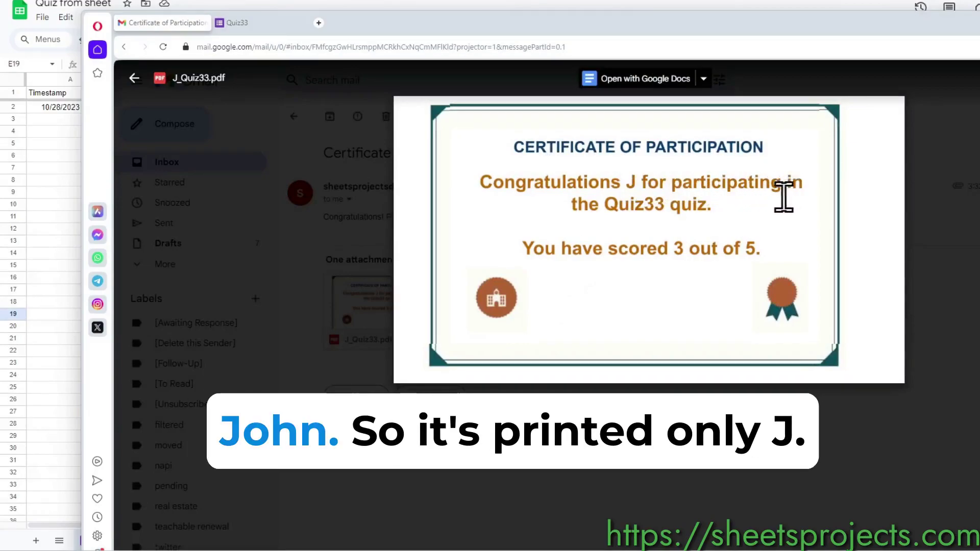
- Check the certificate's name J and its Quiz33 score of 3 out of 5, then close the preview
{"action": "double_click", "coordinate": [632, 183]}
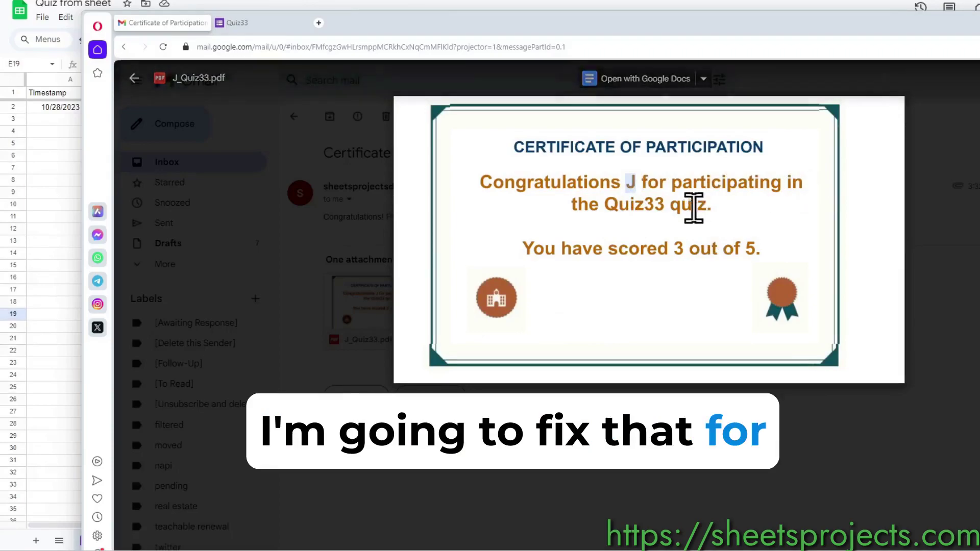
{"action": "double_click", "coordinate": [631, 207]}
{"action": "left_click", "coordinate": [613, 250]}
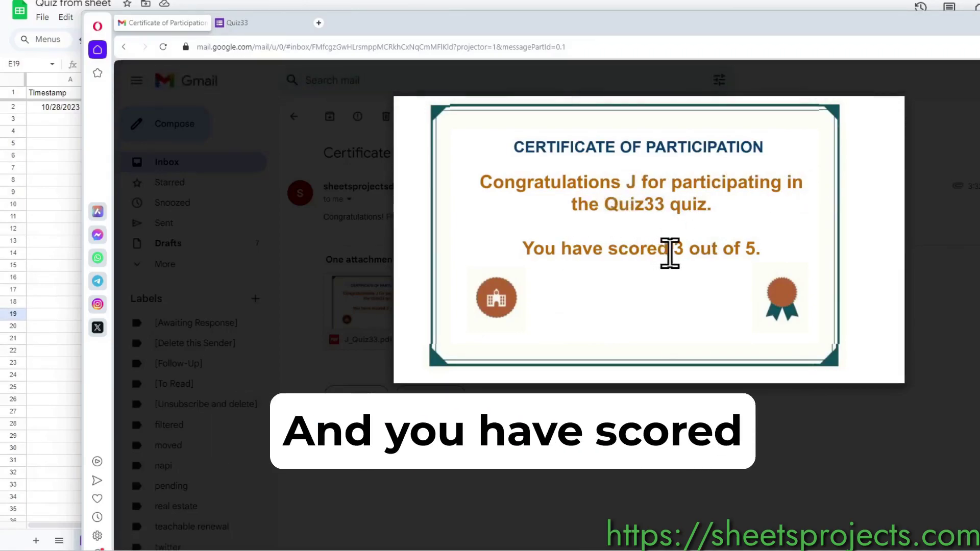
{"action": "double_click", "coordinate": [634, 182]}
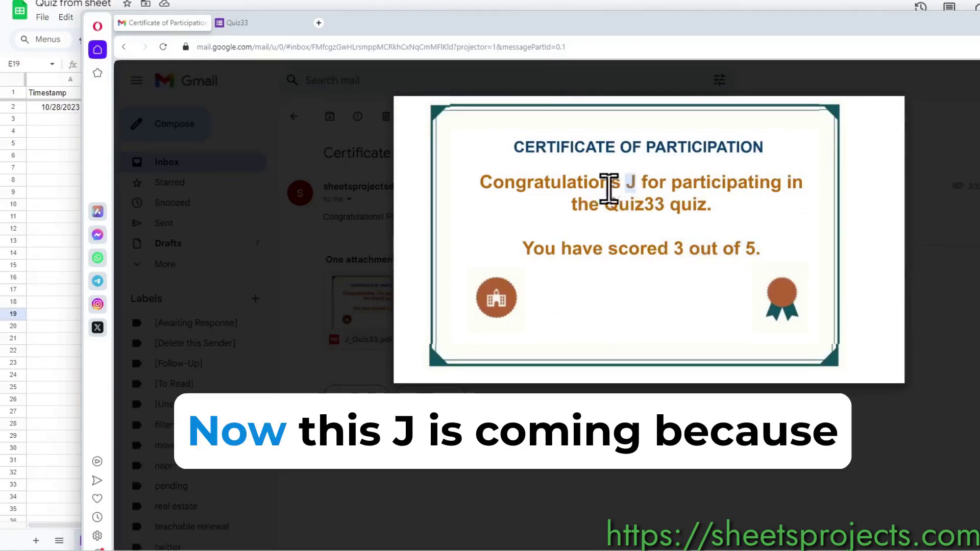
{"action": "left_click", "coordinate": [484, 485]}
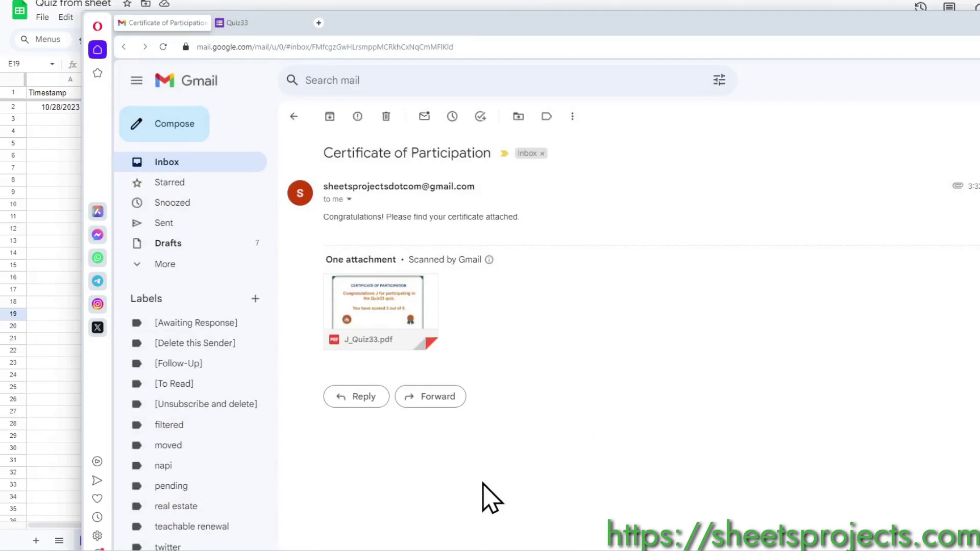
- Reopen the Quiz from sheet spreadsheet from the 51. Quiz from sheet Drive folder
{"action": "left_click", "coordinate": [48, 292]}
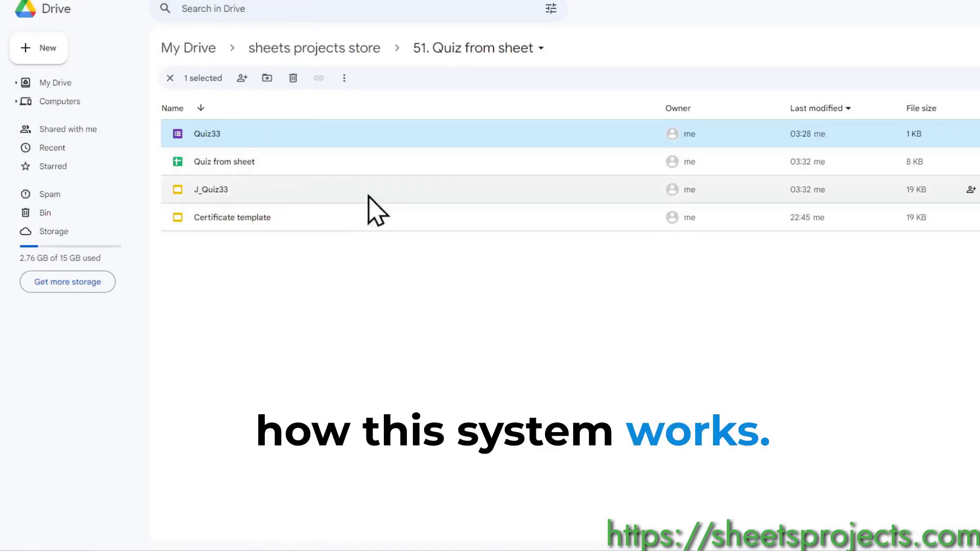
{"action": "double_click", "coordinate": [267, 162]}
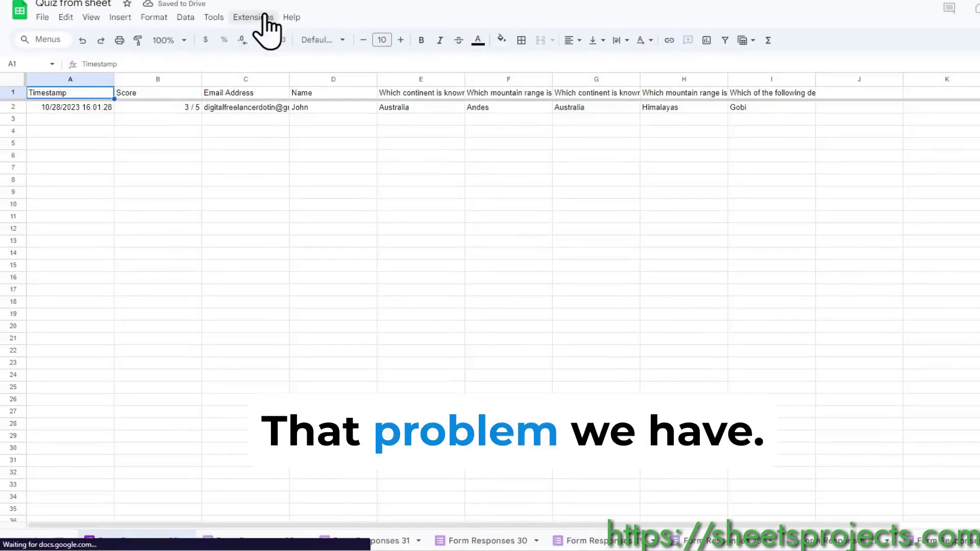
- Open the spreadsheet's Apps Script project and search the code for 'congra'
{"action": "left_click", "coordinate": [261, 17]}
{"action": "left_click", "coordinate": [276, 80]}
{"action": "left_click", "coordinate": [250, 17]}
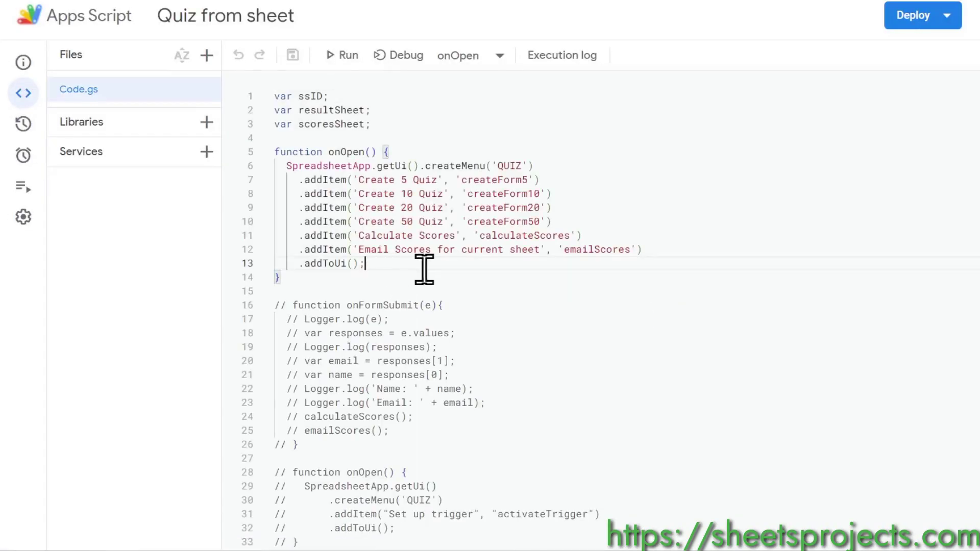
{"action": "scroll", "coordinate": [424, 269], "scroll_direction": "down", "scroll_amount": 3}
{"action": "key", "text": "ctrl+f"}
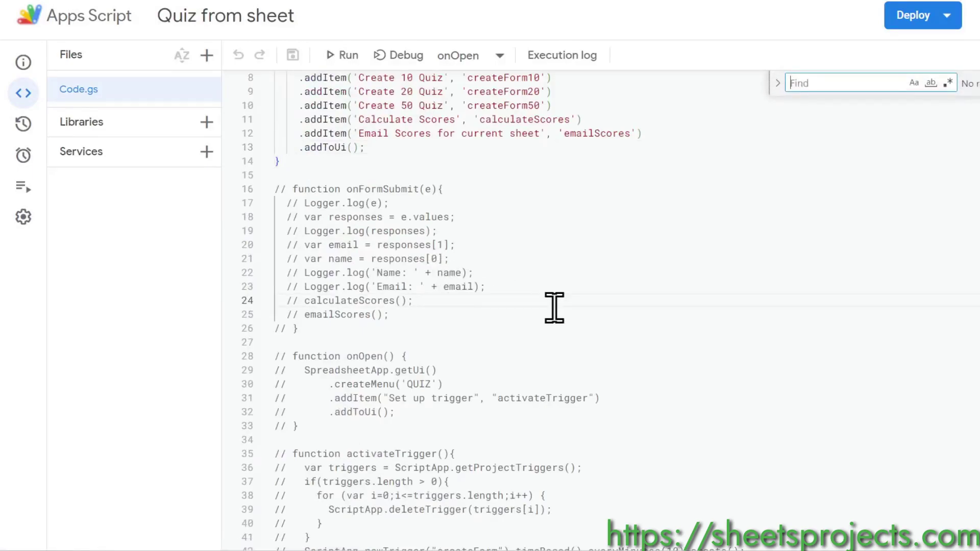
{"action": "type", "text": "co"}
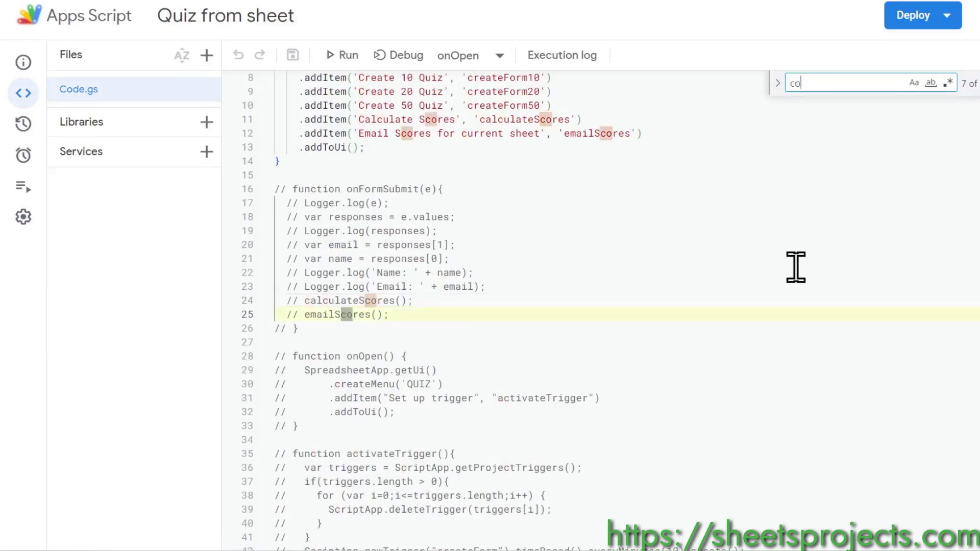
{"action": "type", "text": "ngrat"}
{"action": "key", "text": "Escape"}
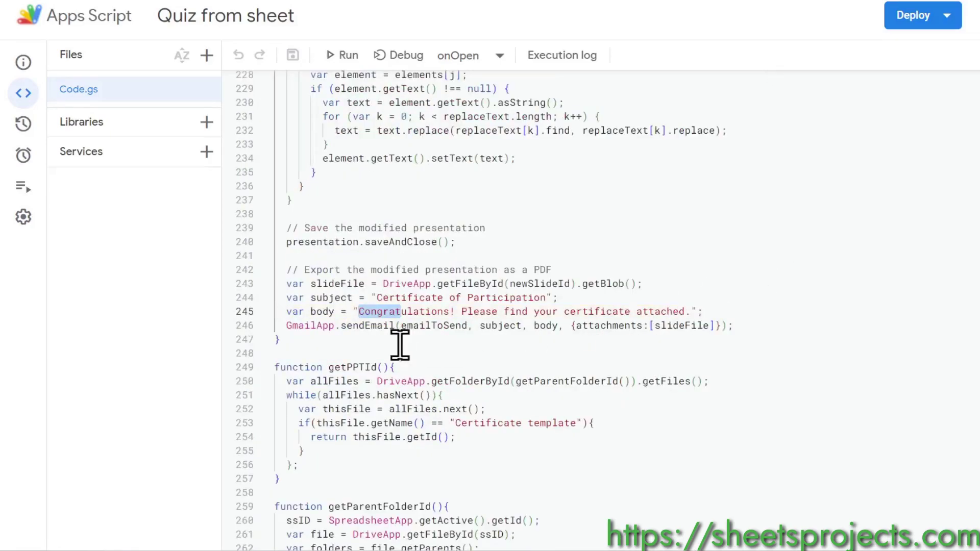
- Trace how the student name passes through emailToSend, nameIn and createAndSendCertificate
{"action": "left_click", "coordinate": [443, 327]}
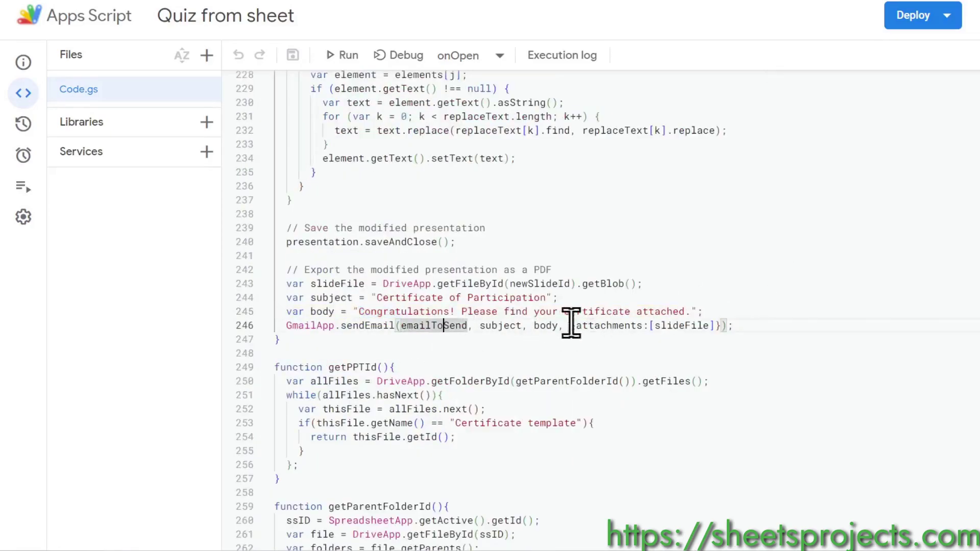
{"action": "scroll", "coordinate": [530, 332], "scroll_direction": "up", "scroll_amount": 2}
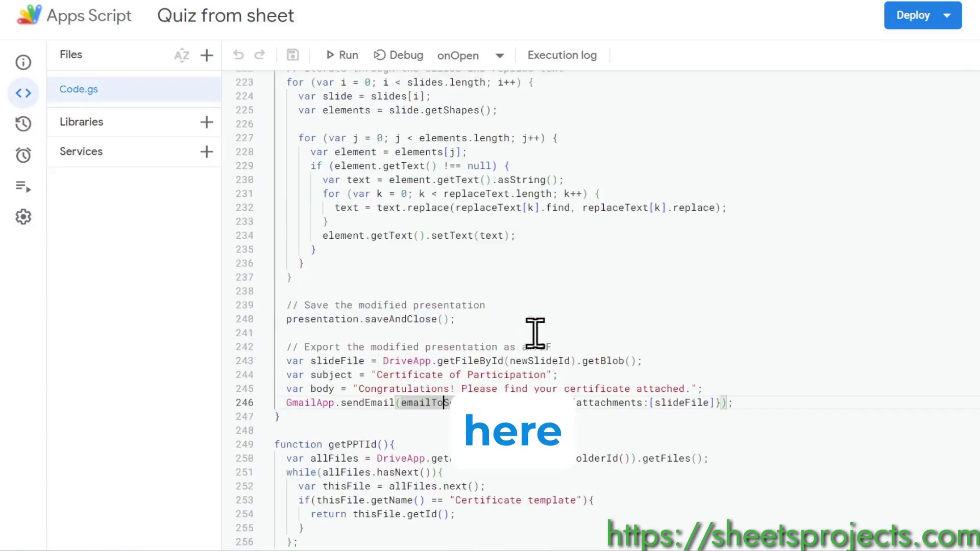
{"action": "scroll", "coordinate": [467, 394], "scroll_direction": "down", "scroll_amount": 3}
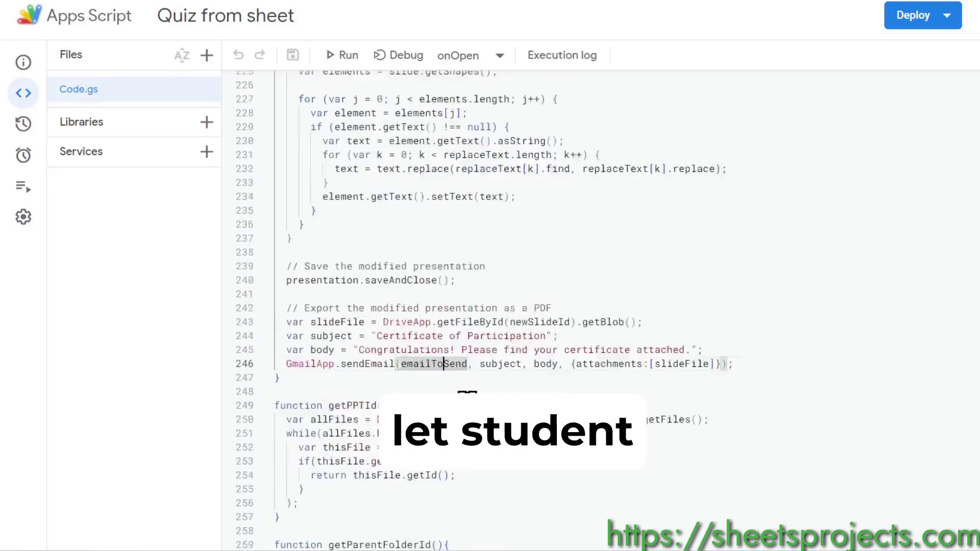
{"action": "scroll", "coordinate": [469, 396], "scroll_direction": "up", "scroll_amount": 5}
{"action": "scroll", "coordinate": [470, 396], "scroll_direction": "up", "scroll_amount": 7}
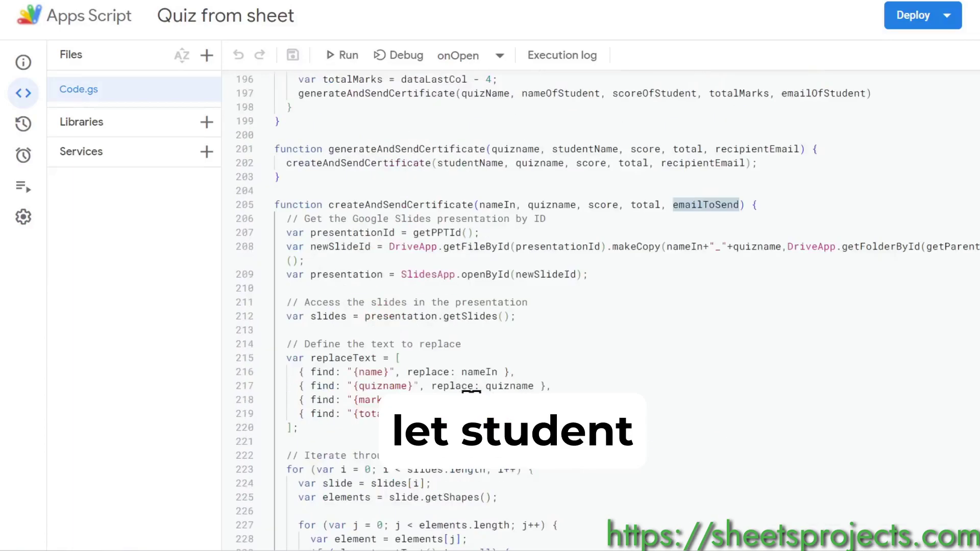
{"action": "left_click", "coordinate": [375, 371]}
{"action": "double_click", "coordinate": [479, 372]}
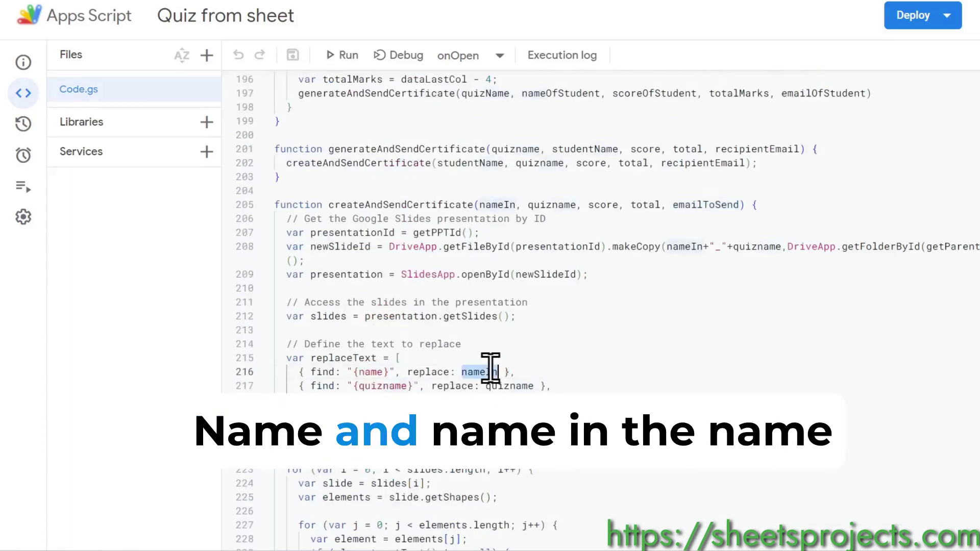
{"action": "scroll", "coordinate": [596, 259], "scroll_direction": "up", "scroll_amount": 2}
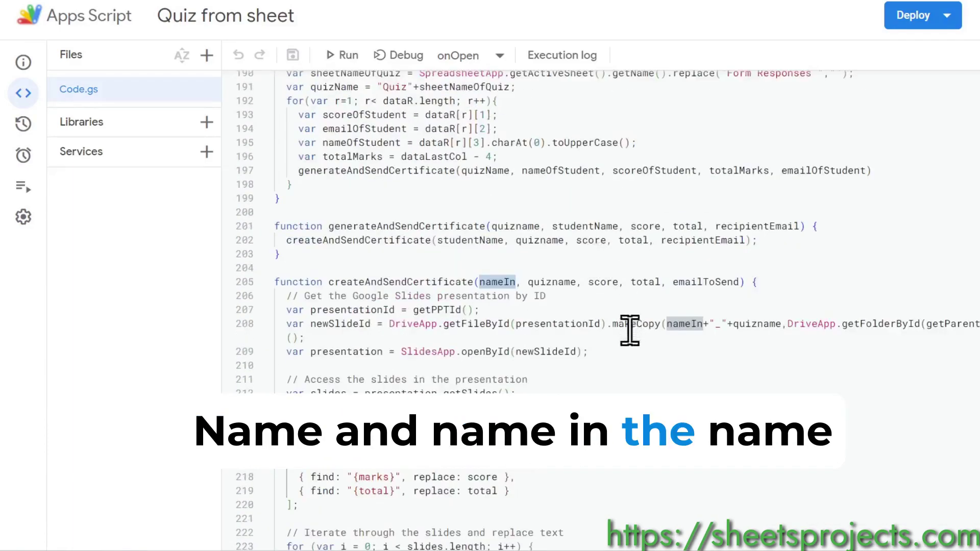
{"action": "double_click", "coordinate": [409, 281]}
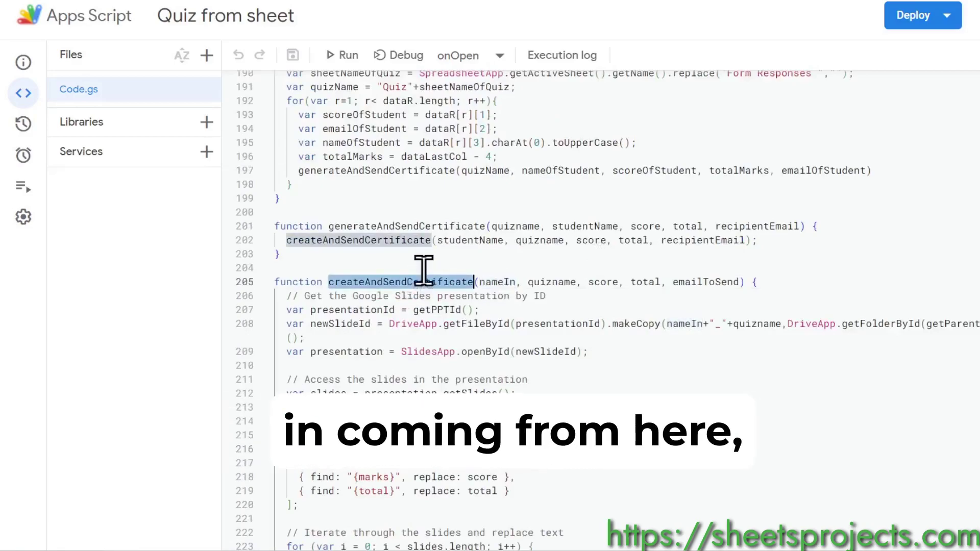
{"action": "double_click", "coordinate": [472, 241]}
{"action": "scroll", "coordinate": [475, 244], "scroll_direction": "up", "scroll_amount": 2}
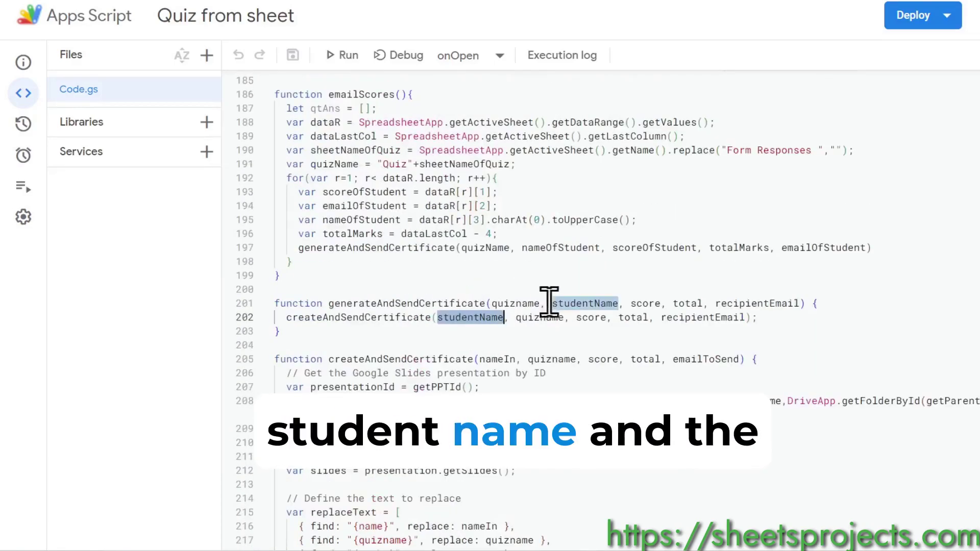
{"action": "scroll", "coordinate": [467, 298], "scroll_direction": "up", "scroll_amount": 5}
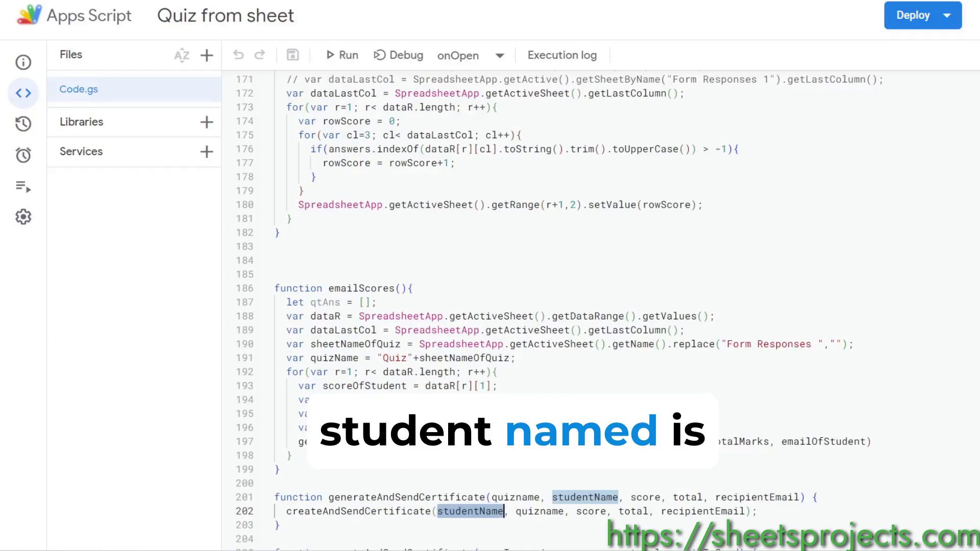
- Remove .charAt(0).toUpperCase() from line 195 so nameOfStudent keeps the full name, and save
{"action": "left_click", "coordinate": [459, 413]}
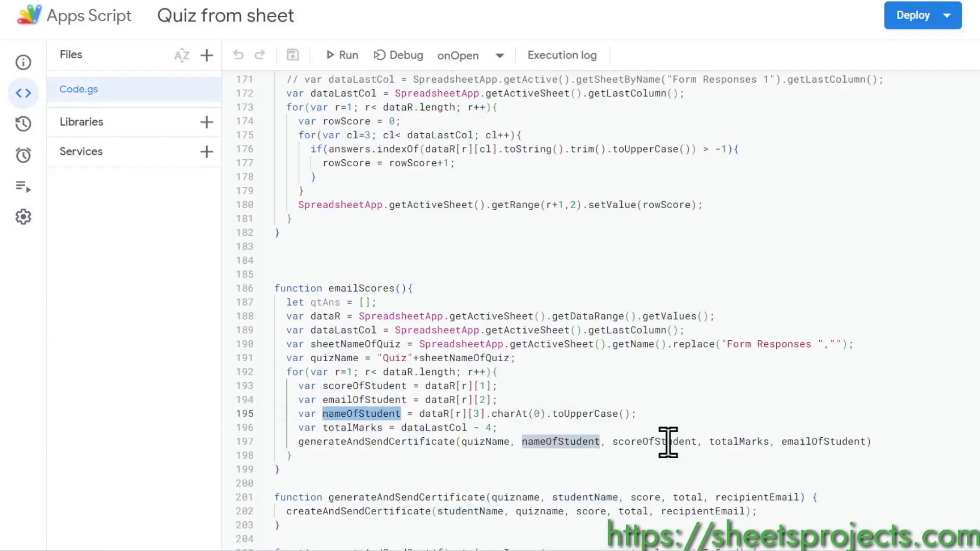
{"action": "key", "text": "Up"}
{"action": "key", "text": "Down"}
{"action": "key", "text": "Right"}
{"action": "key", "text": "Right"}
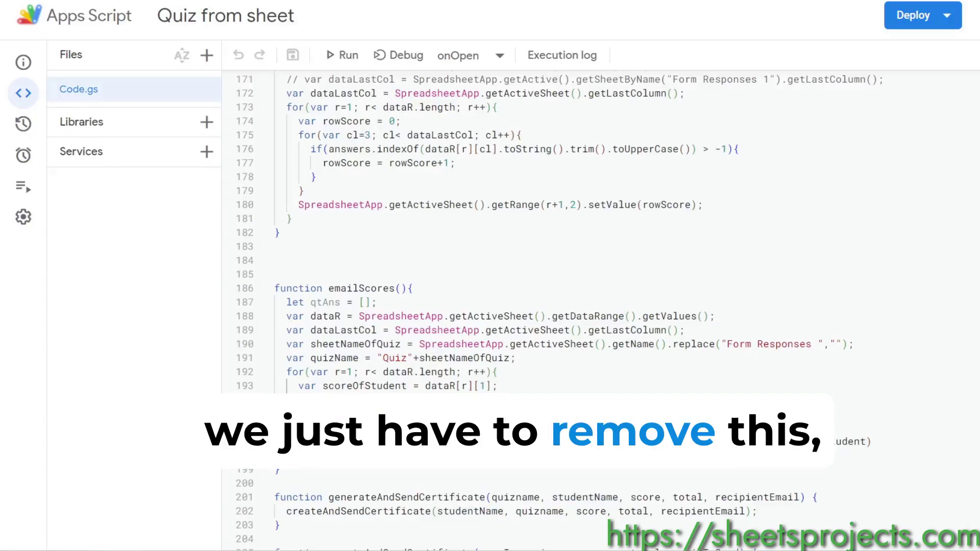
{"action": "key", "text": "ctrl+s"}
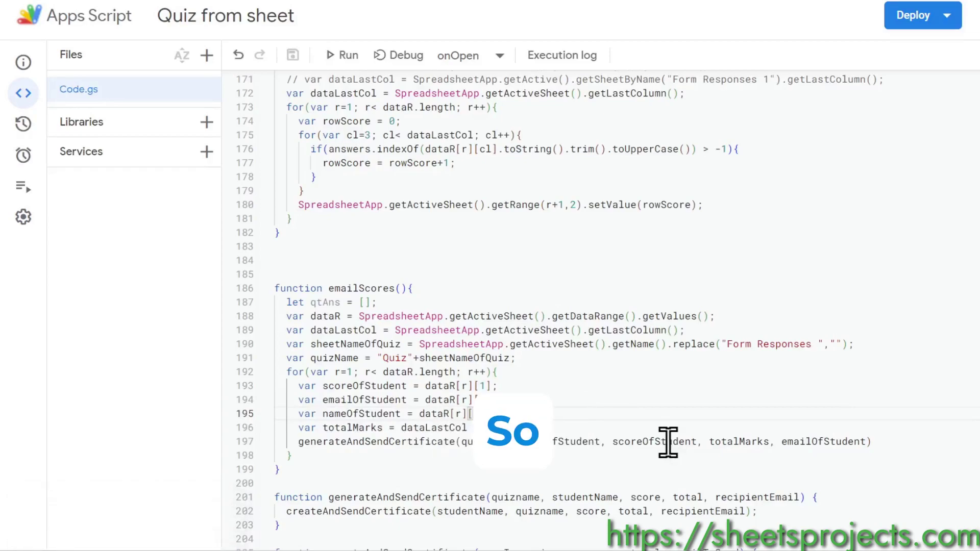
{"action": "left_click", "coordinate": [669, 442]}
{"action": "left_click", "coordinate": [435, 294]}
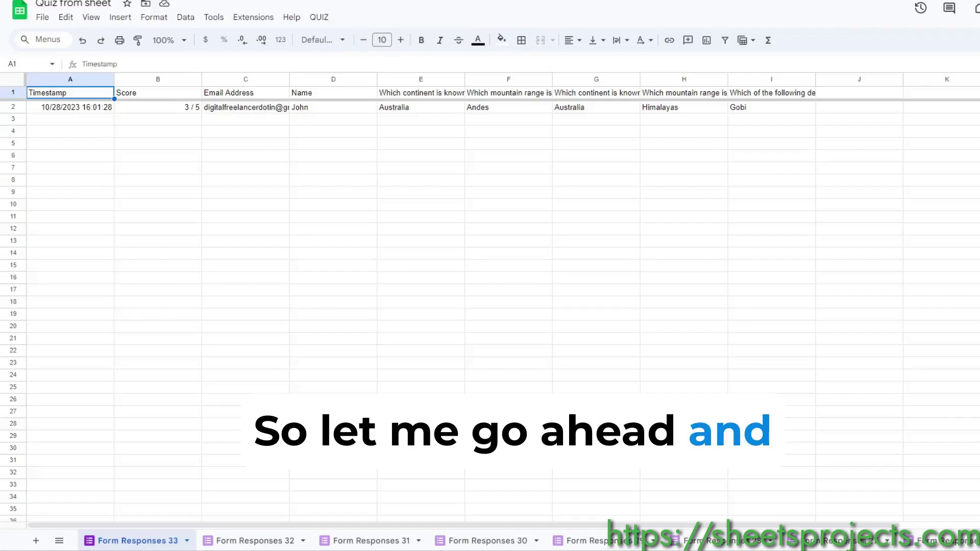
- Delete the old Certificate of Participation email from the Gmail inbox
{"action": "left_click", "coordinate": [441, 254]}
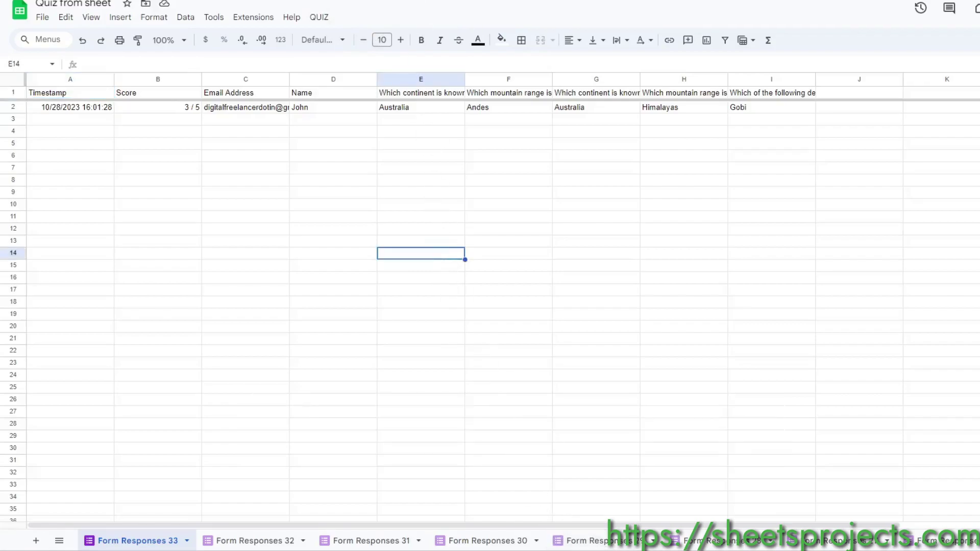
{"action": "left_click", "coordinate": [663, 493]}
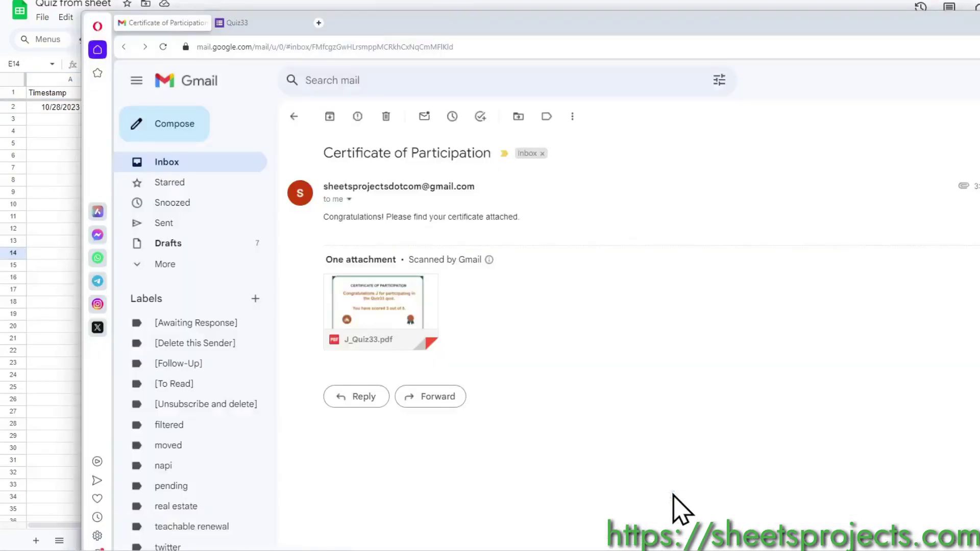
{"action": "left_click", "coordinate": [195, 165]}
{"action": "left_click", "coordinate": [294, 243]}
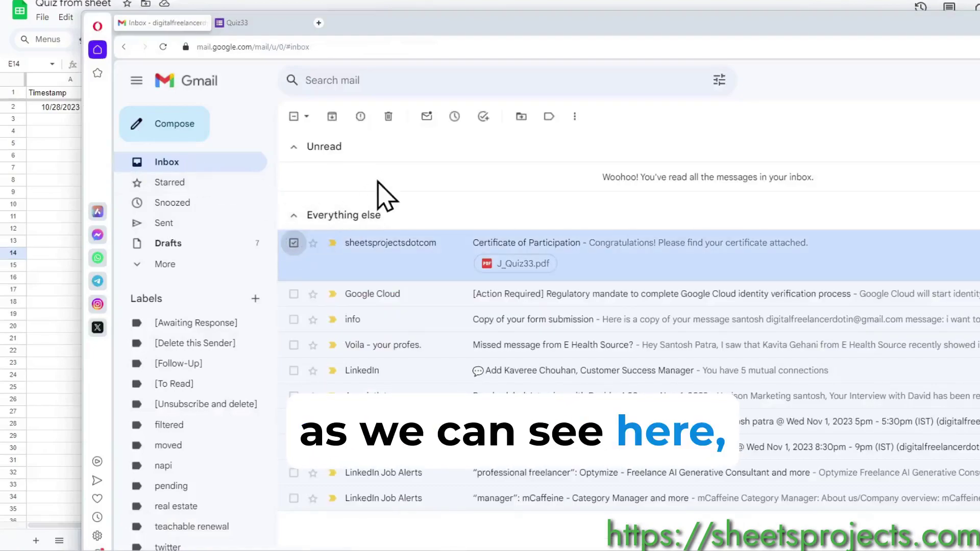
{"action": "left_click", "coordinate": [390, 116]}
{"action": "left_click", "coordinate": [74, 168]}
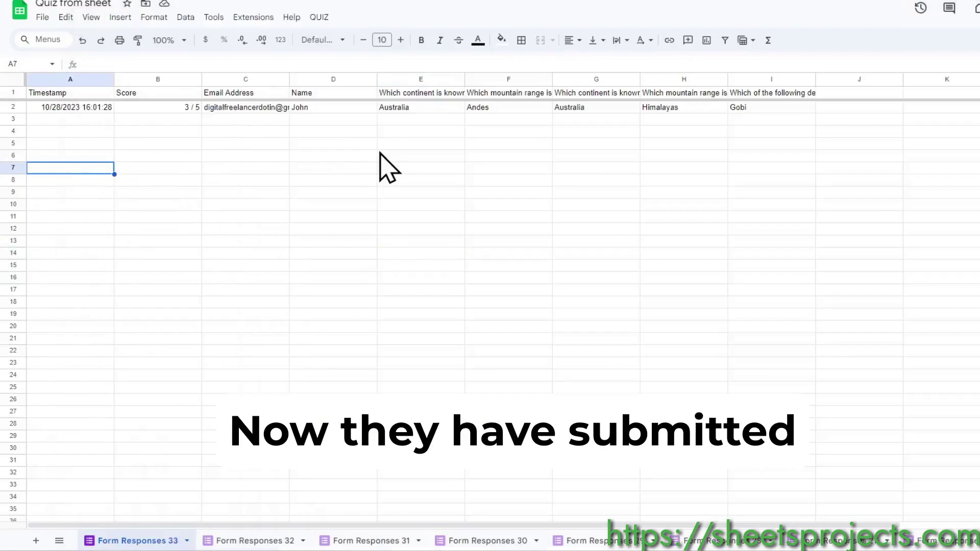
- Run QUIZ > Email Scores for current sheet with the updated script, then switch to Gmail
{"action": "left_click", "coordinate": [406, 156]}
{"action": "left_click", "coordinate": [320, 18]}
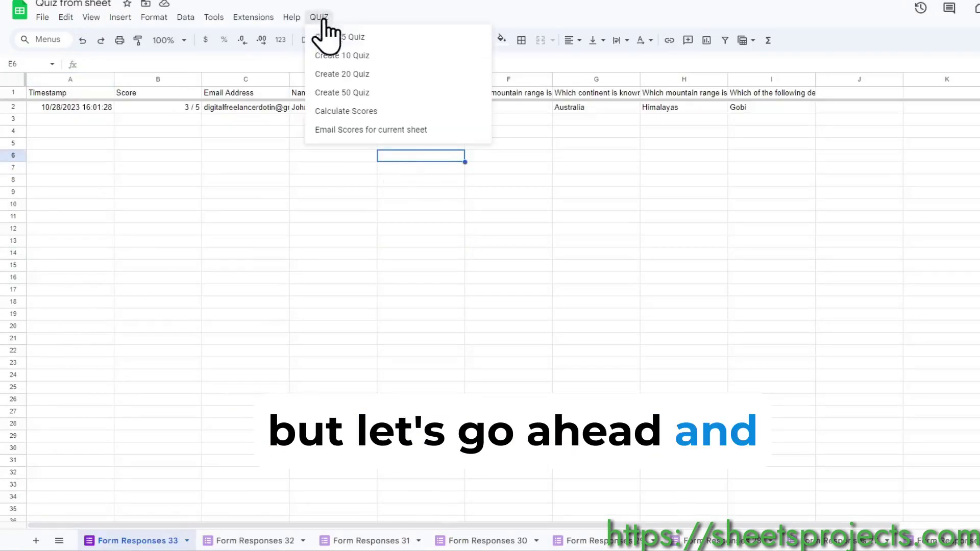
{"action": "left_click", "coordinate": [414, 131]}
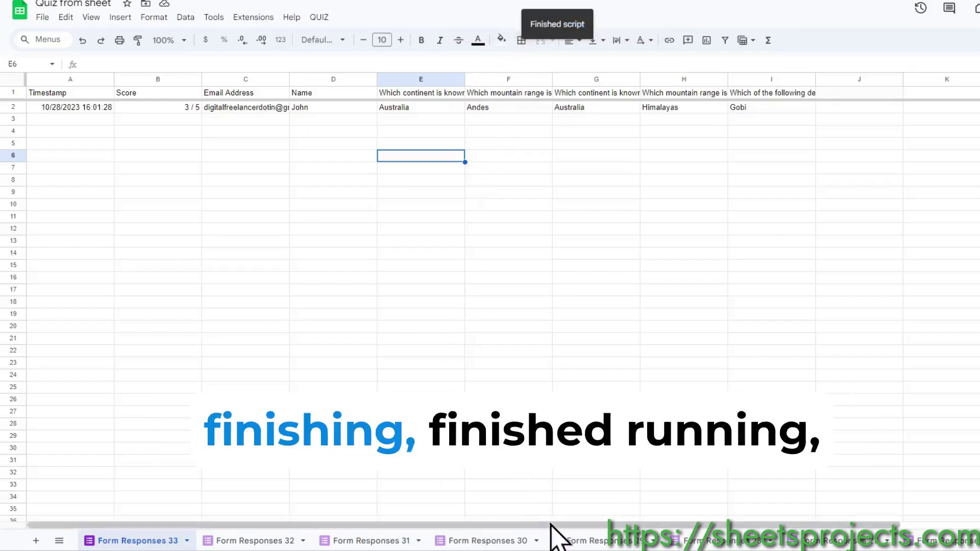
{"action": "left_click", "coordinate": [508, 399]}
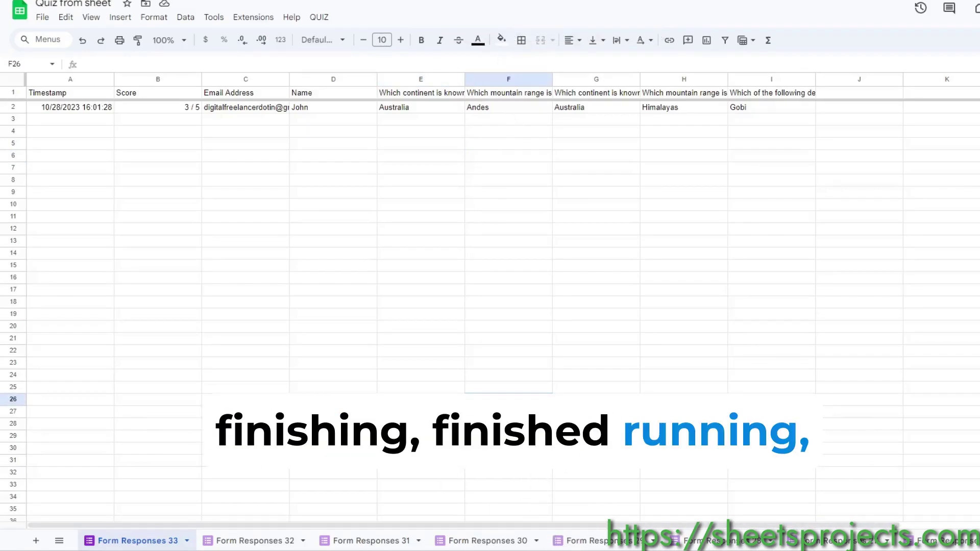
{"action": "key", "text": "alt+Tab"}
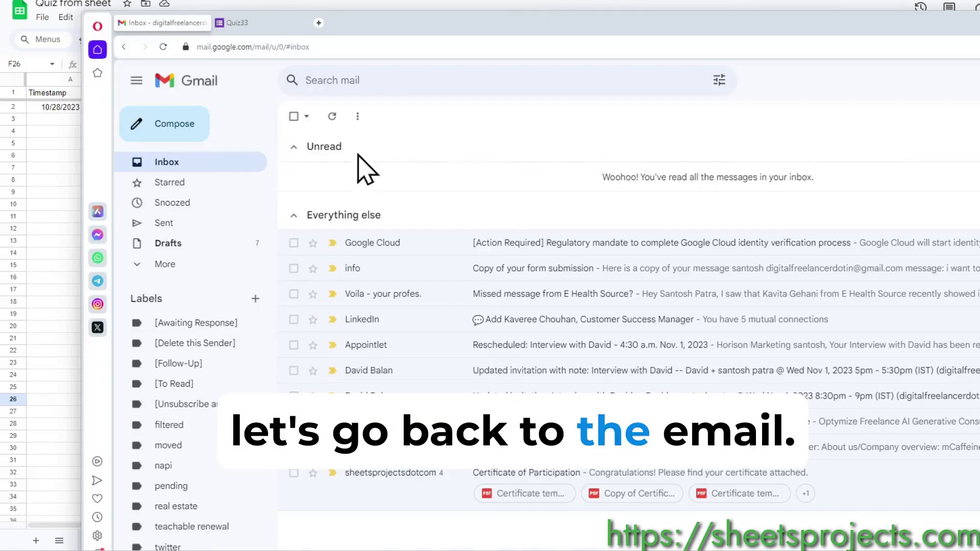
- Reload Gmail and open the new Certificate of Participation email to read its congratulations message
{"action": "left_click", "coordinate": [163, 46]}
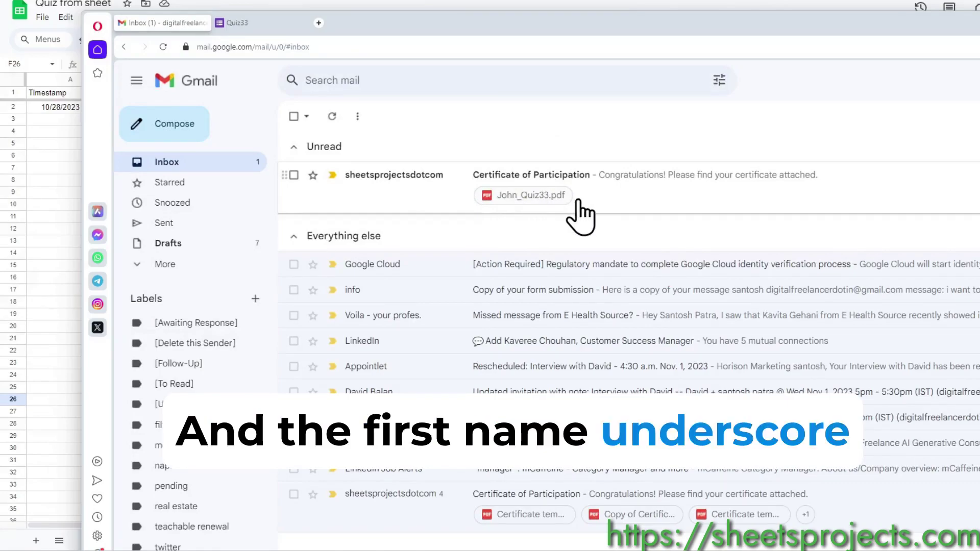
{"action": "left_click", "coordinate": [607, 200]}
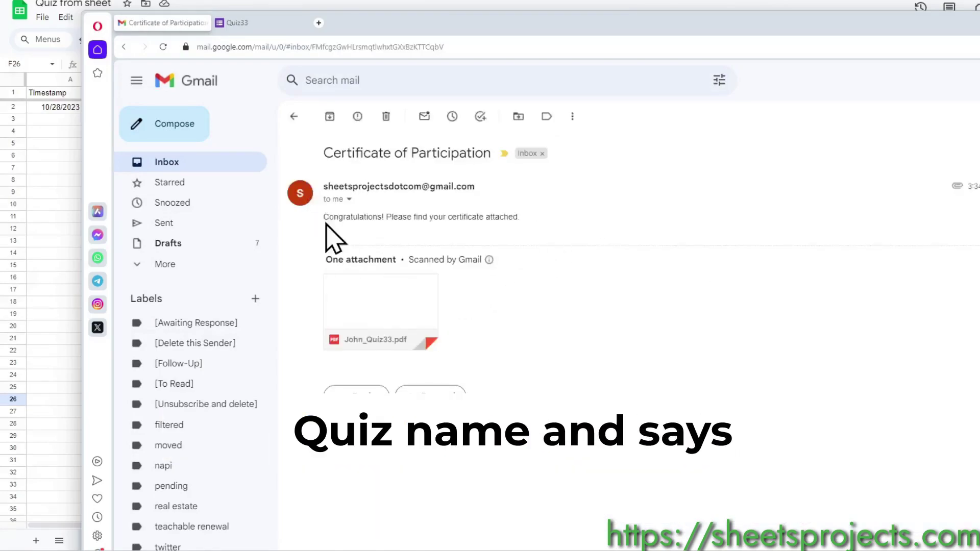
{"action": "left_click_drag", "start_coordinate": [324, 217], "coordinate": [412, 217]}
{"action": "left_click_drag", "start_coordinate": [554, 235], "coordinate": [547, 230]}
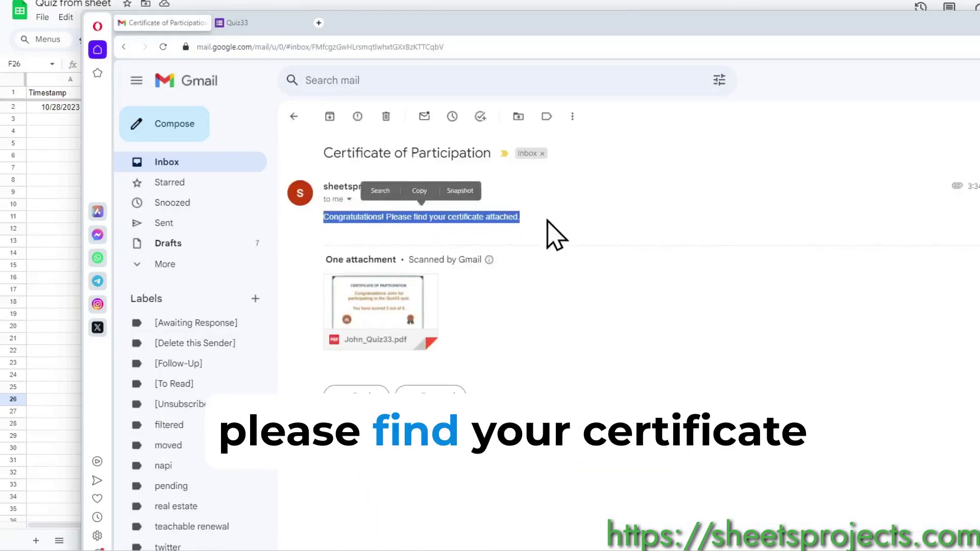
{"action": "left_click", "coordinate": [546, 230]}
- Preview the attached certificate showing the full name and 3 out of 5 score
{"action": "mouse_move", "coordinate": [394, 347]}
{"action": "left_click", "coordinate": [377, 295]}
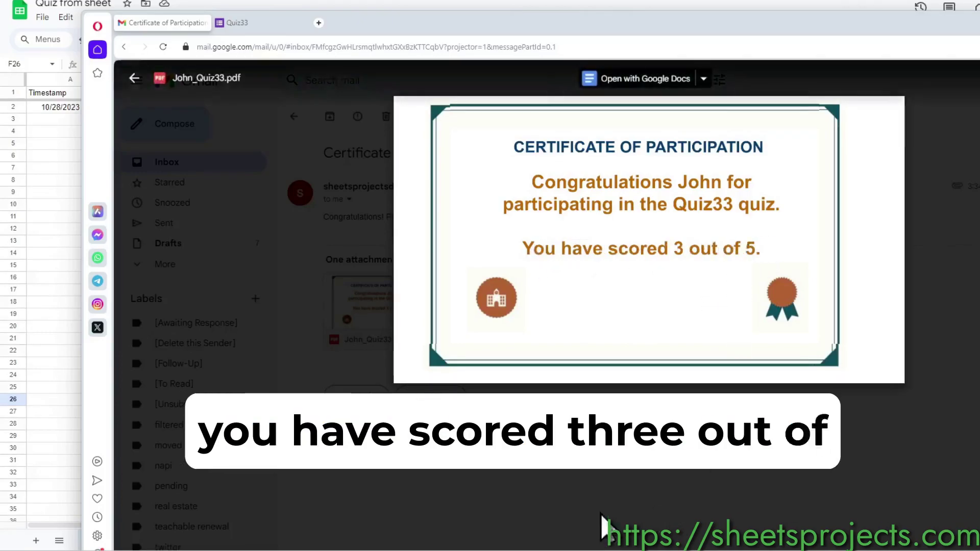
{"action": "left_click", "coordinate": [316, 189]}
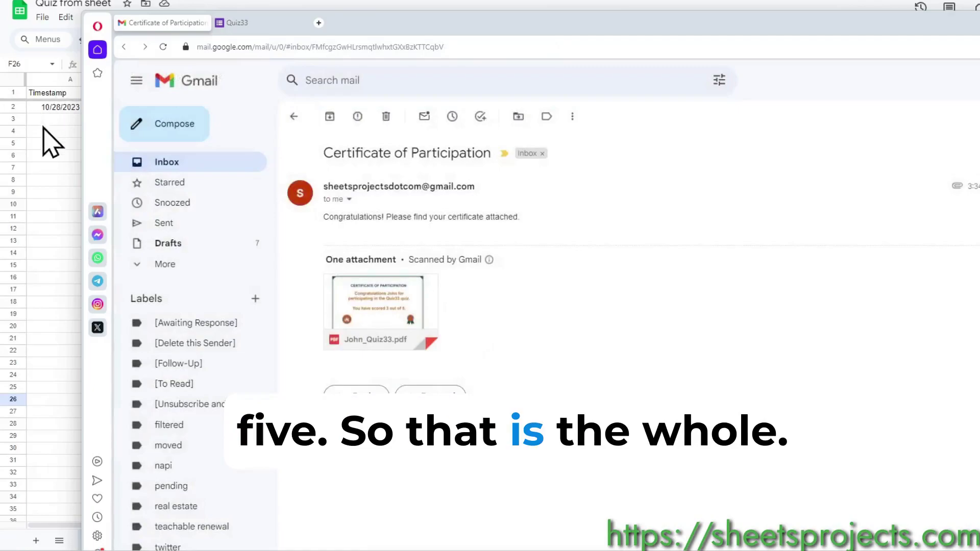
{"action": "left_click", "coordinate": [46, 143]}
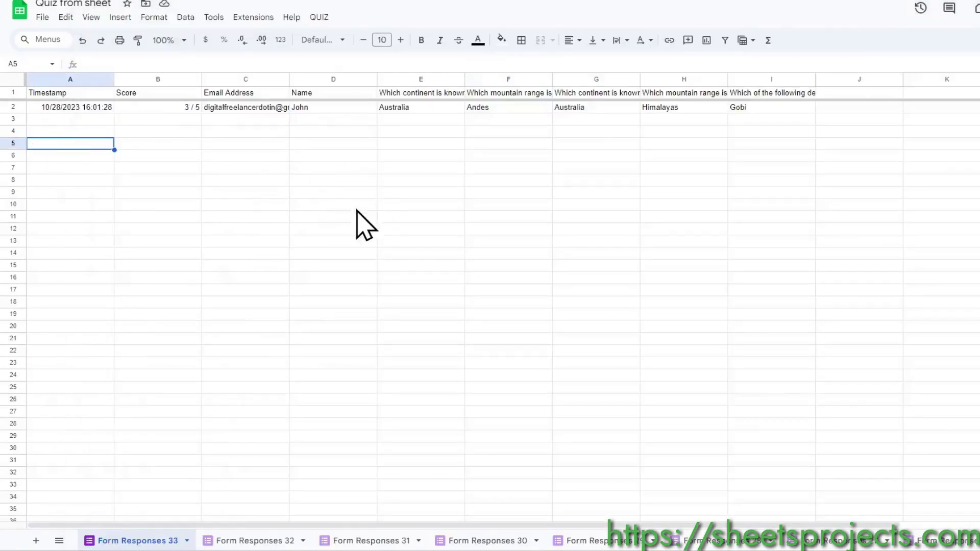
- Switch to the quiz questions sheet from the All sheets list and bring up ChatGPT
{"action": "left_click", "coordinate": [59, 542]}
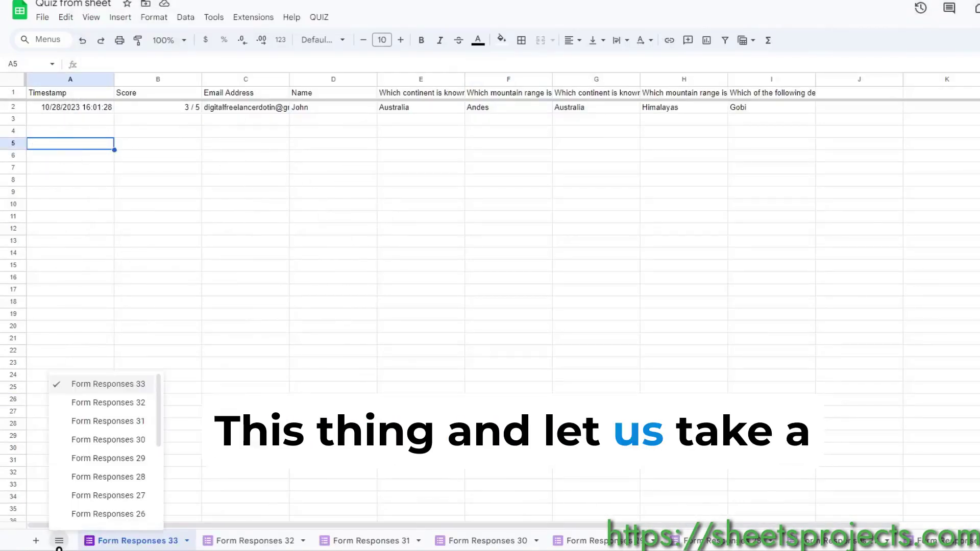
{"action": "scroll", "coordinate": [102, 455], "scroll_direction": "down", "scroll_amount": 5}
{"action": "left_click", "coordinate": [104, 519]}
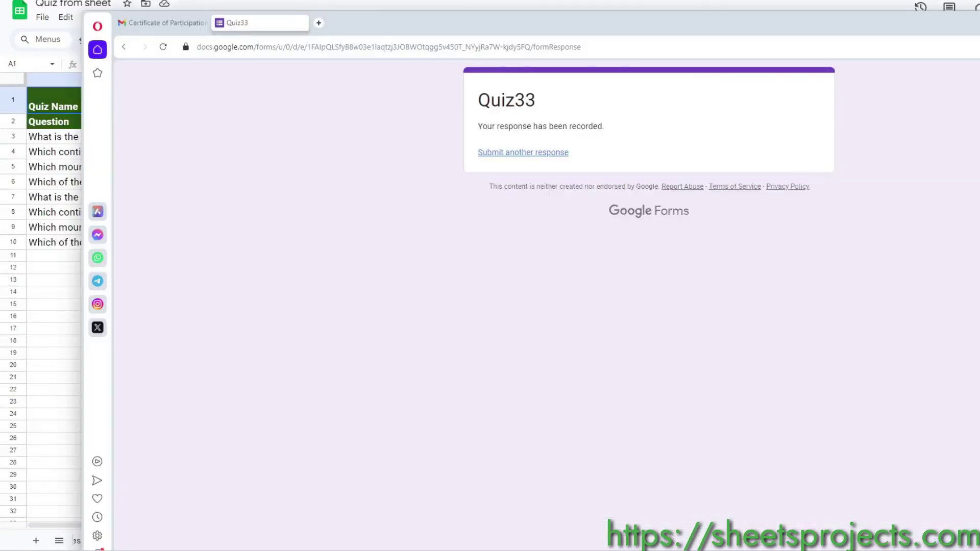
{"action": "left_click_drag", "start_coordinate": [235, 23], "coordinate": [499, 125]}
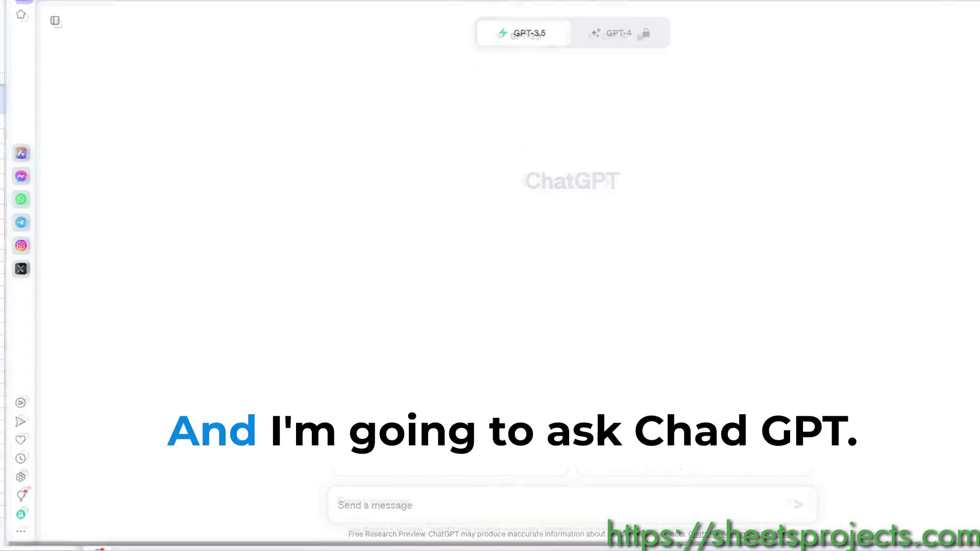
- Put the ChatGPT browser window into full screen
{"action": "mouse_move", "coordinate": [497, 2]}
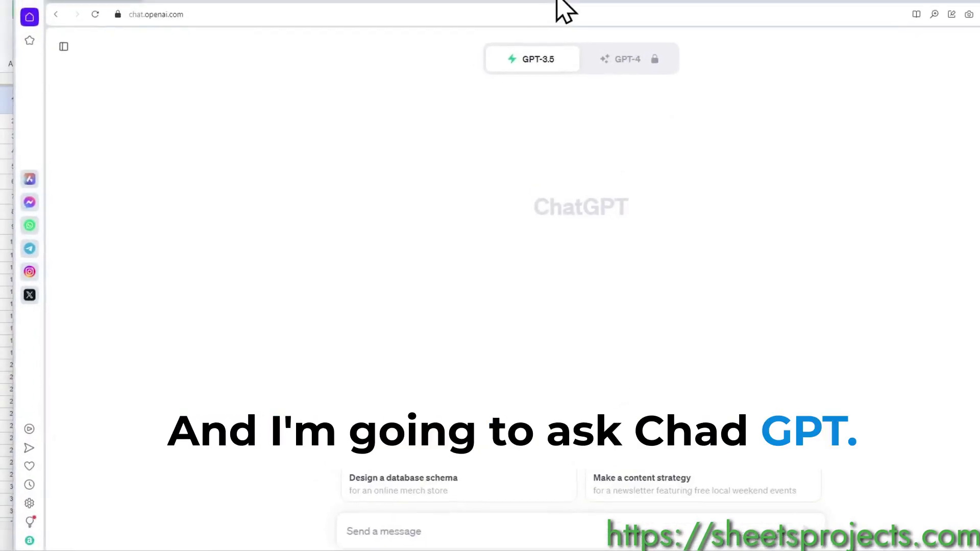
{"action": "left_click_drag", "start_coordinate": [462, 92], "coordinate": [476, 32]}
{"action": "left_click", "coordinate": [477, 13]}
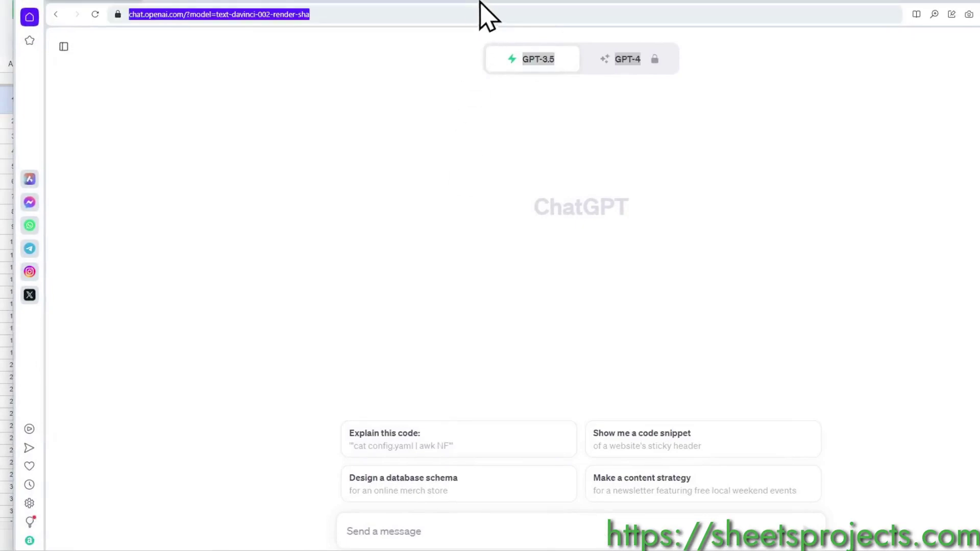
{"action": "key", "text": "F11"}
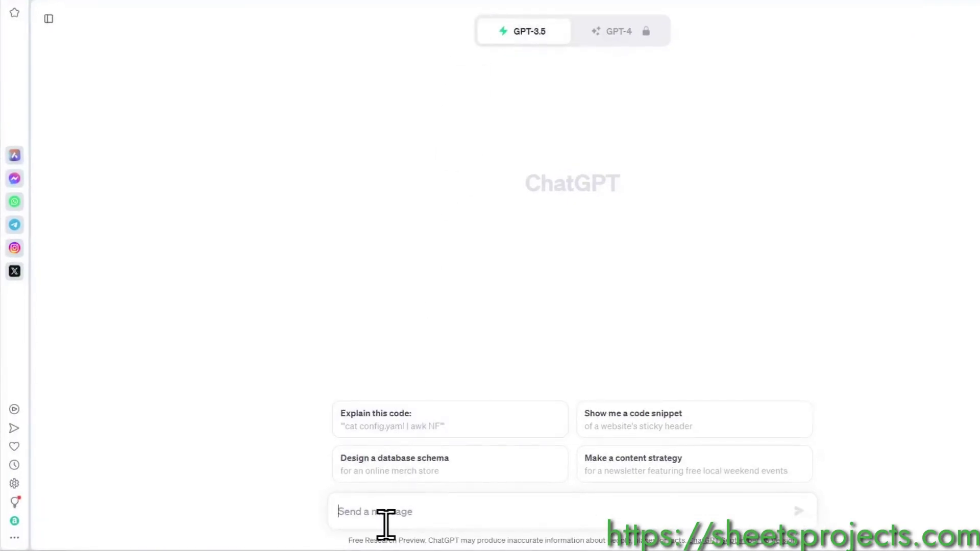
- Ask ChatGPT for 5 general-knowledge geography questions in a table with choices and correct answers
{"action": "left_click", "coordinate": [386, 525]}
{"action": "type", "text": "P"}
{"action": "type", "text": "lease give me 1"}
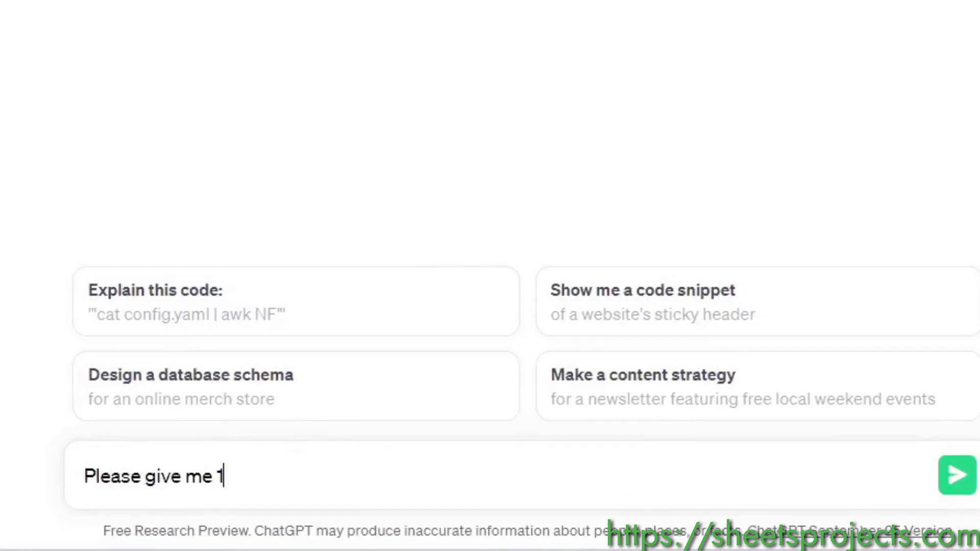
{"action": "type", "text": "0"}
{"action": "key", "text": "BackSpace"}
{"action": "key", "text": "BackSpace"}
{"action": "key", "text": "BackSpace"}
{"action": "type", "text": "5 ques"}
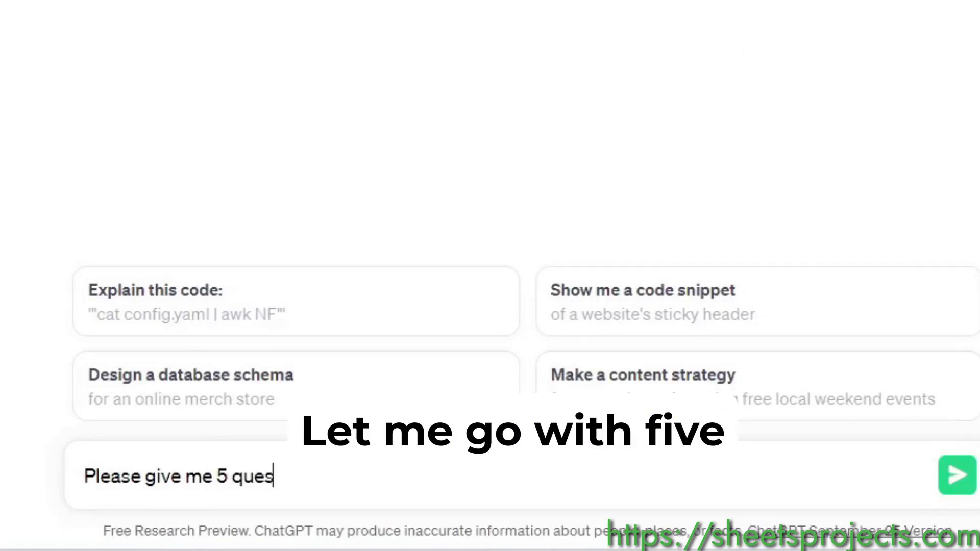
{"action": "type", "text": "tions for a quiz. I"}
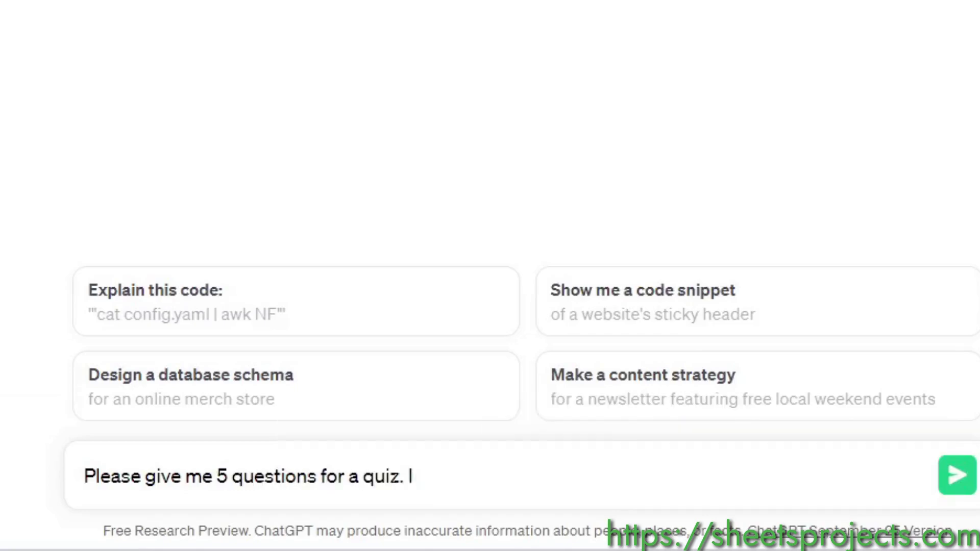
{"action": "type", "text": "t will be genera"}
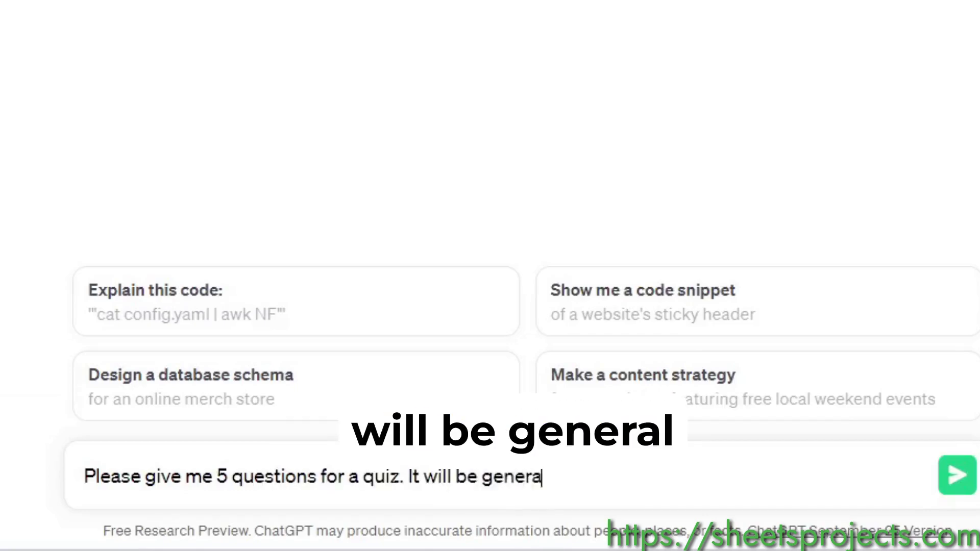
{"action": "type", "text": "l knowledge related to ge"}
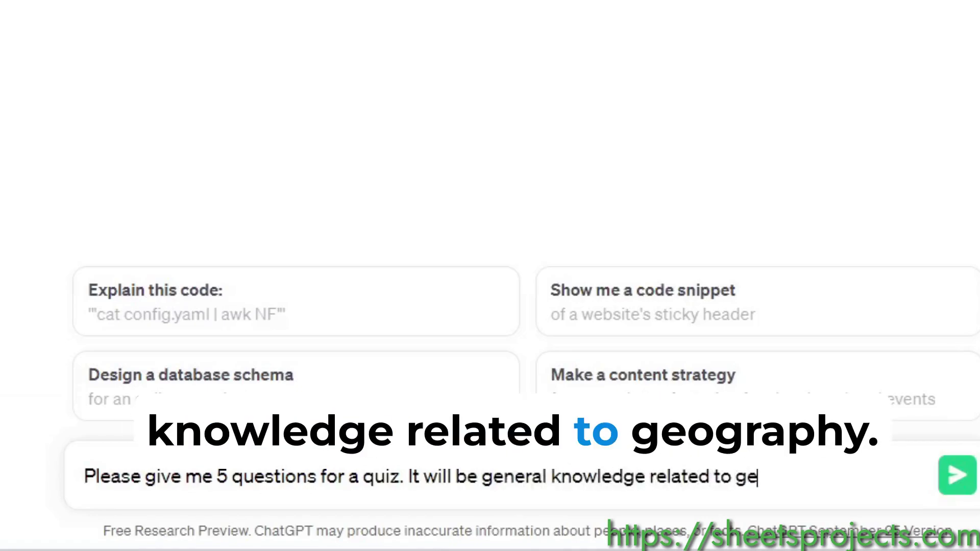
{"action": "type", "text": "ography. The"}
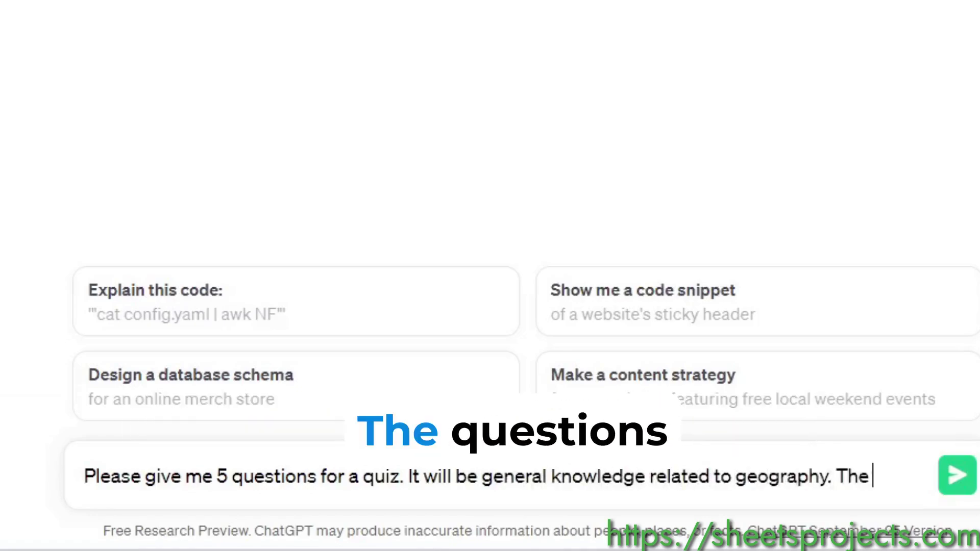
{"action": "type", "text": " questionaduld have"}
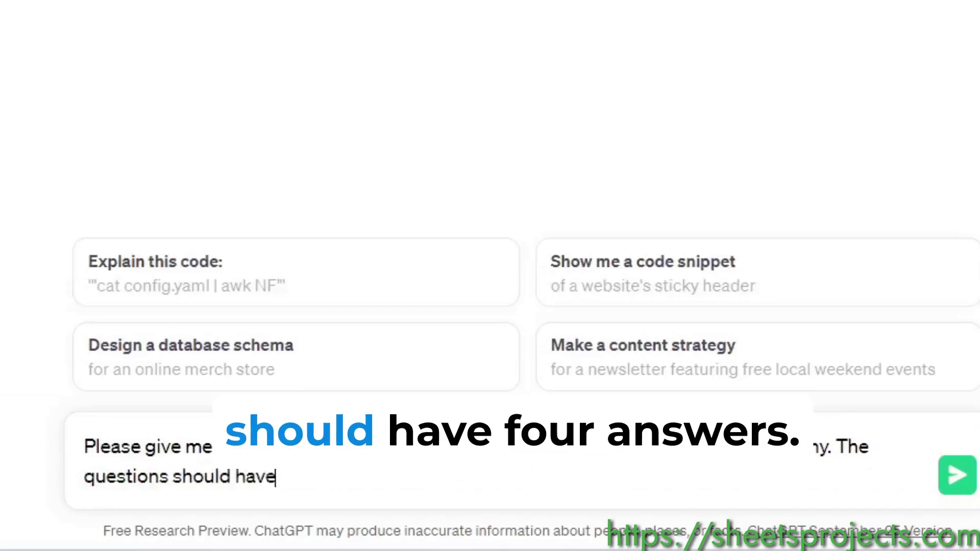
{"action": "type", "text": " 4 answers. the"}
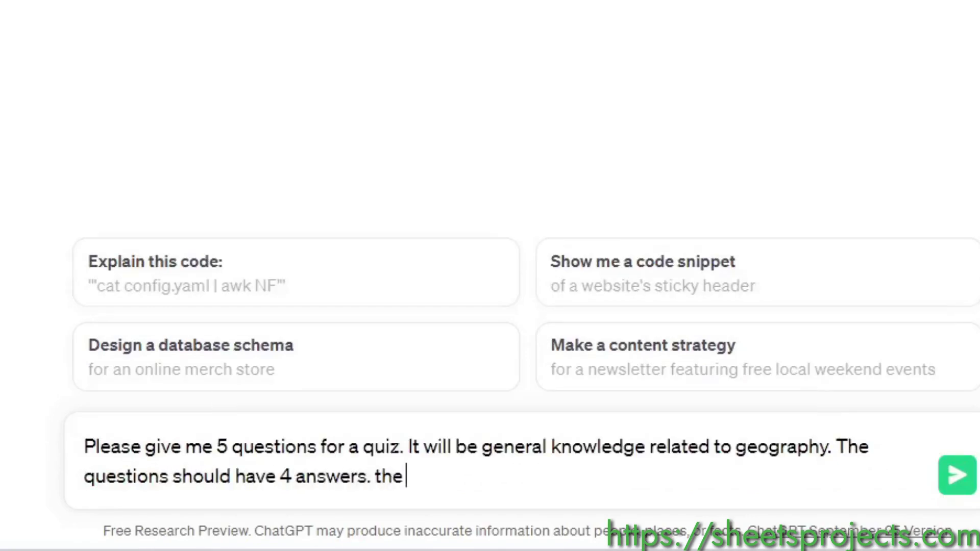
{"action": "type", "text": " Pleas"}
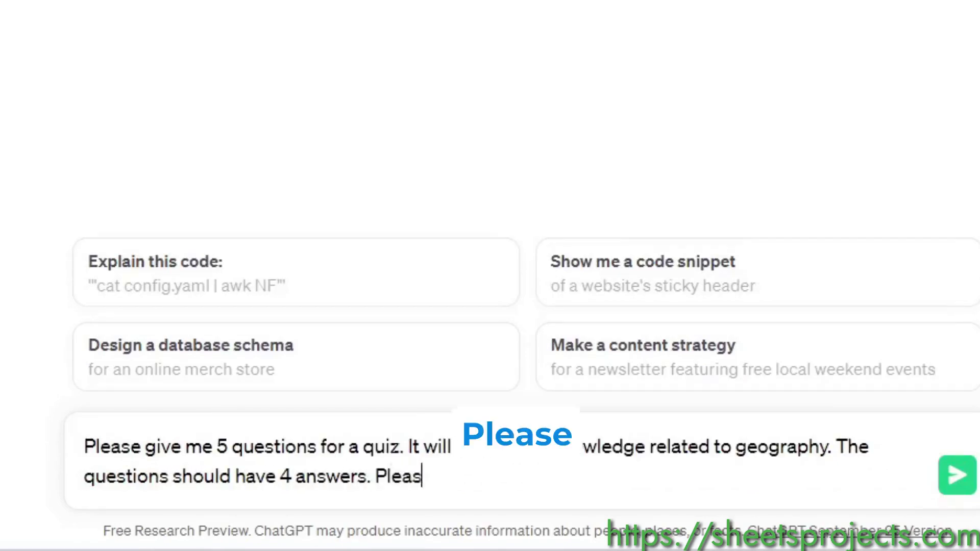
{"action": "type", "text": "e give me the"}
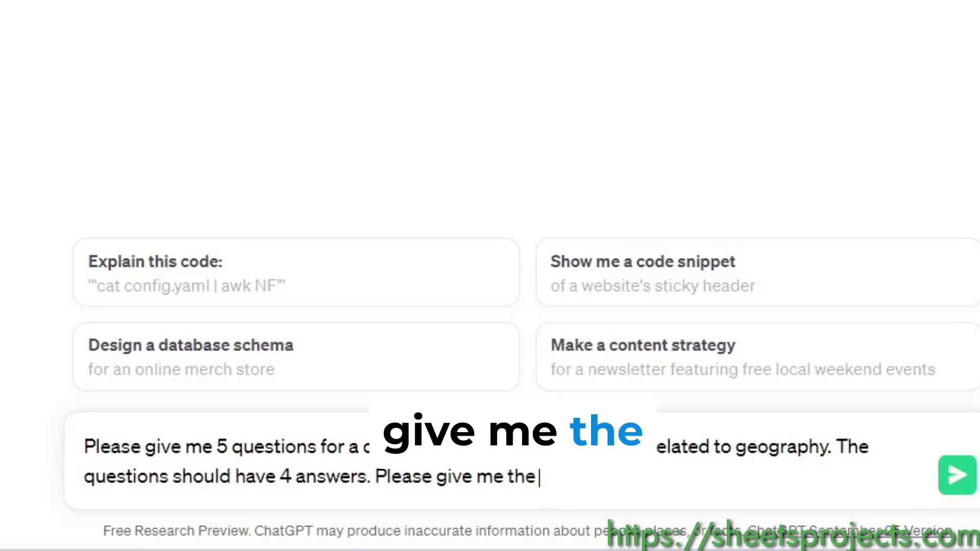
{"action": "type", "text": " questions and answers in"}
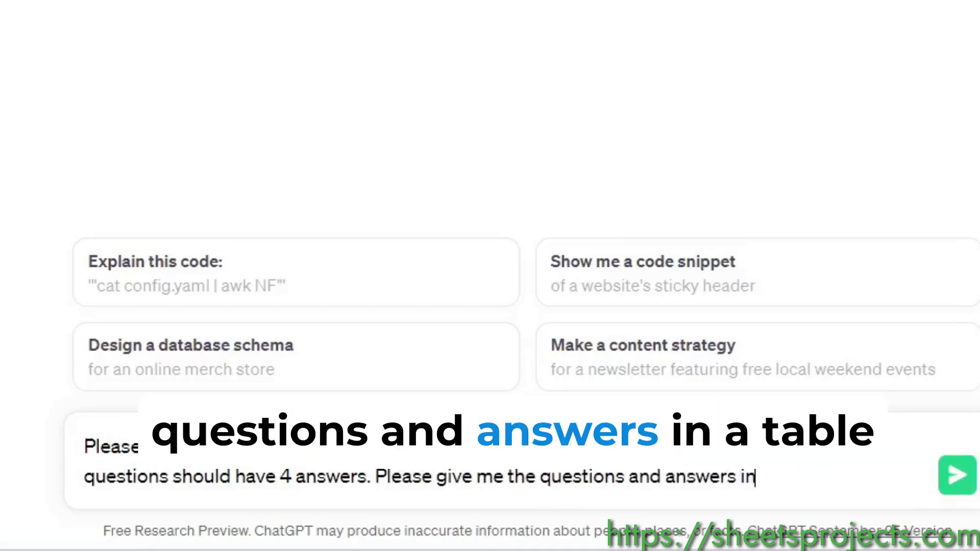
{"action": "type", "text": " a table format so that"}
{"action": "type", "text": " i can"}
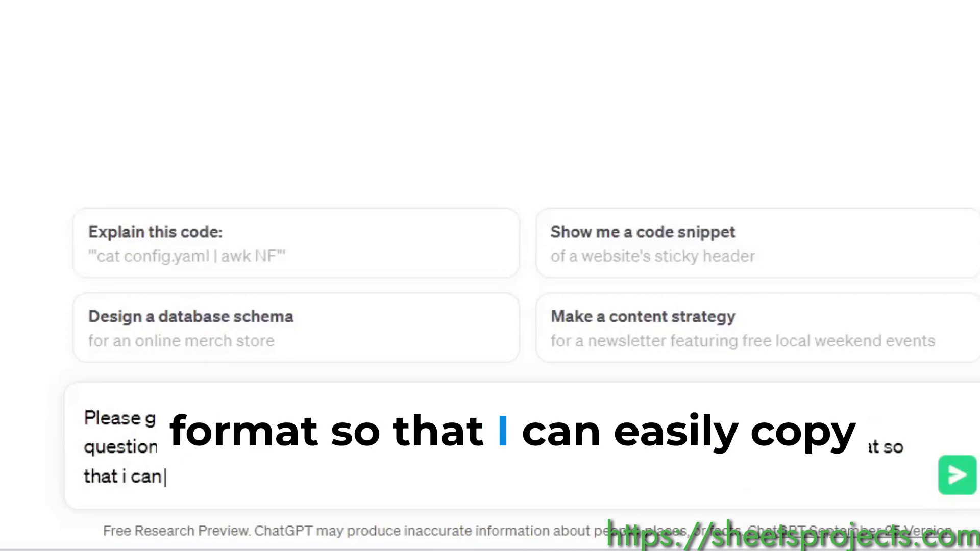
{"action": "type", "text": " easily copy and paste i"}
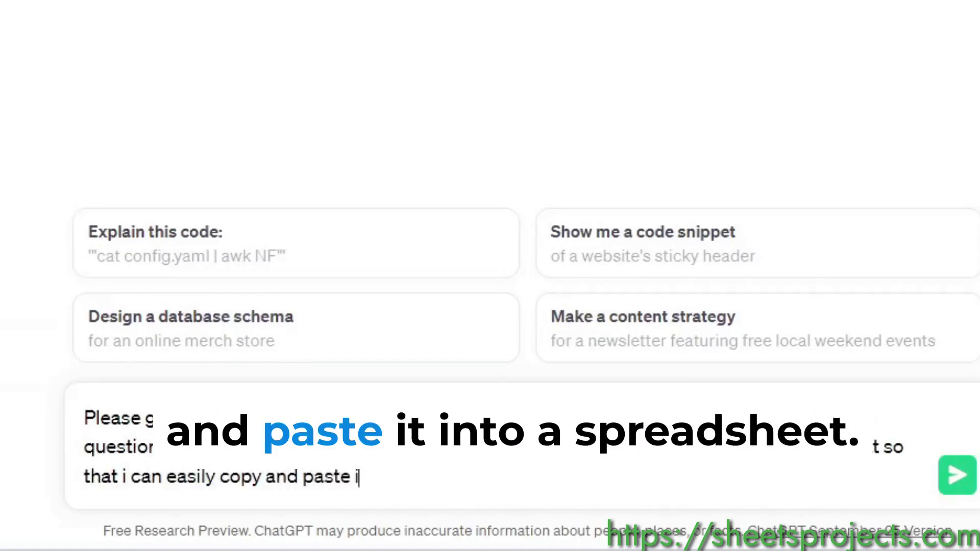
{"action": "type", "text": "t into a sprea"}
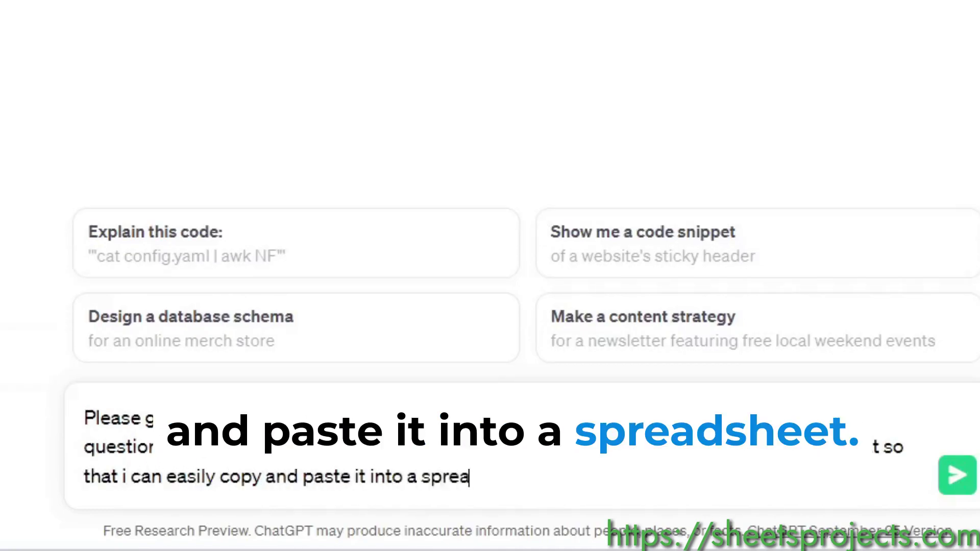
{"action": "type", "text": "dsheet. Also p"}
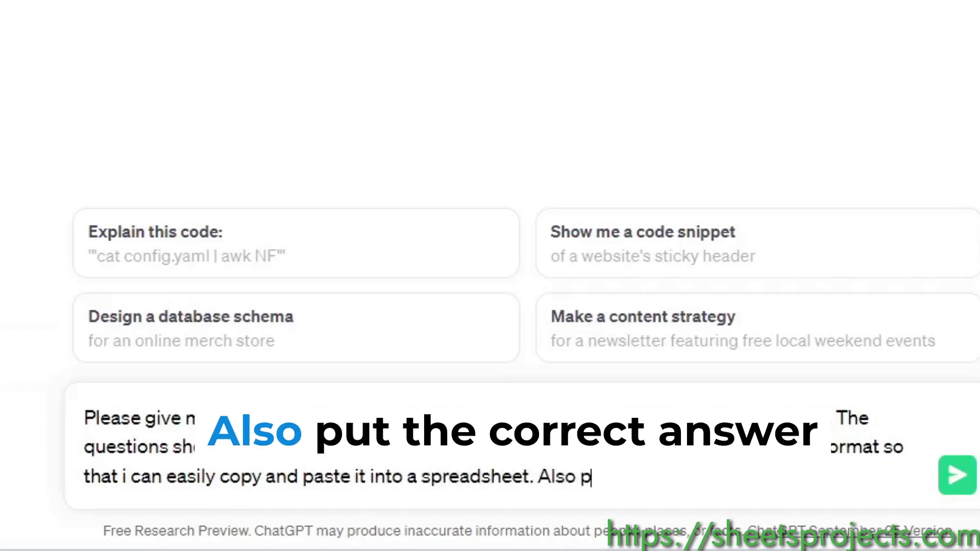
{"action": "type", "text": "ut the correct answer"}
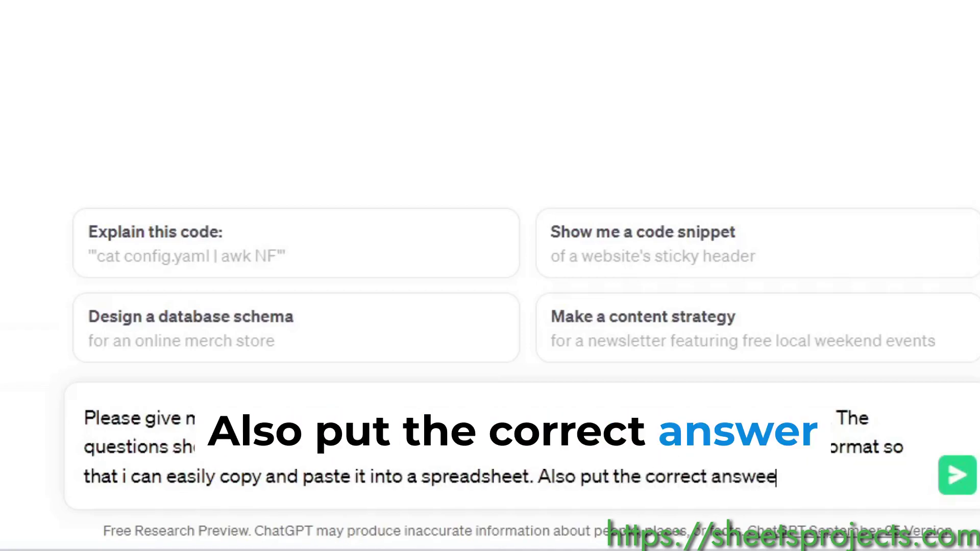
{"action": "type", "text": " for every question as"}
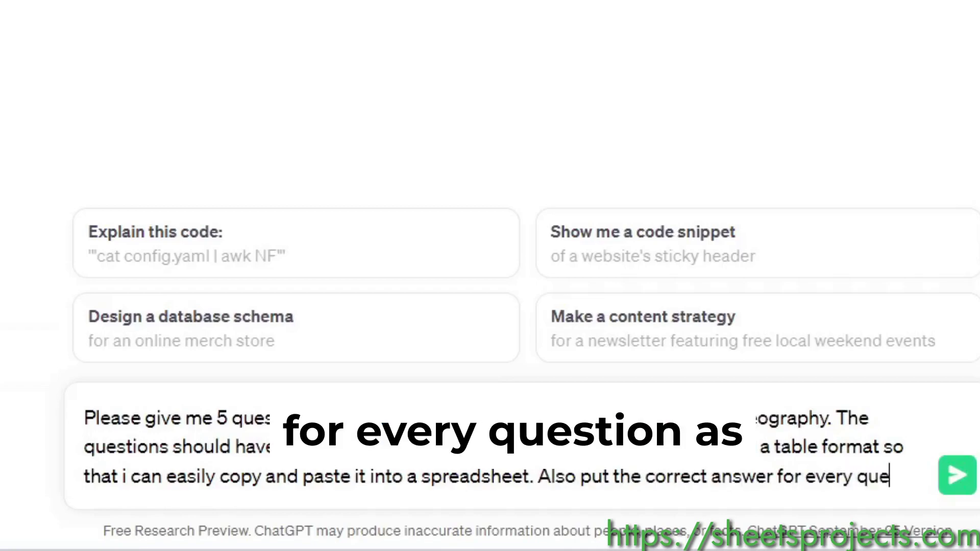
{"action": "type", "text": " the last choice"}
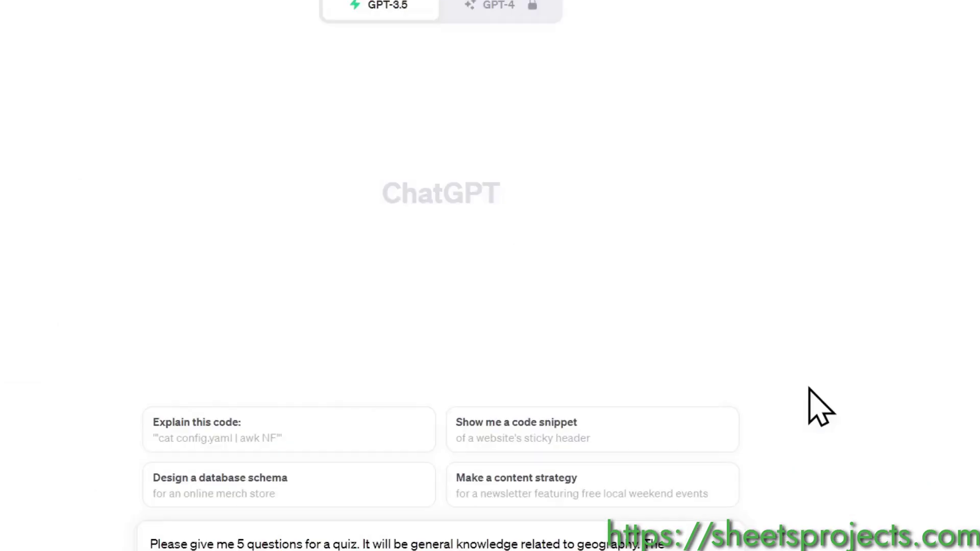
{"action": "key", "text": "Return"}
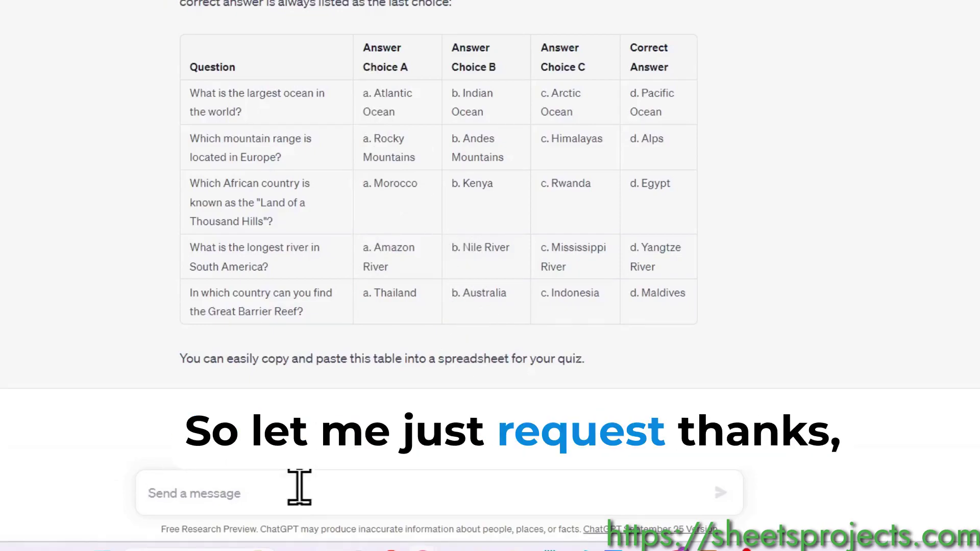
- Ask ChatGPT to drop the a., b. choice prefixes, then copy the regenerated quiz table
{"action": "type", "text": "Thanks that"}
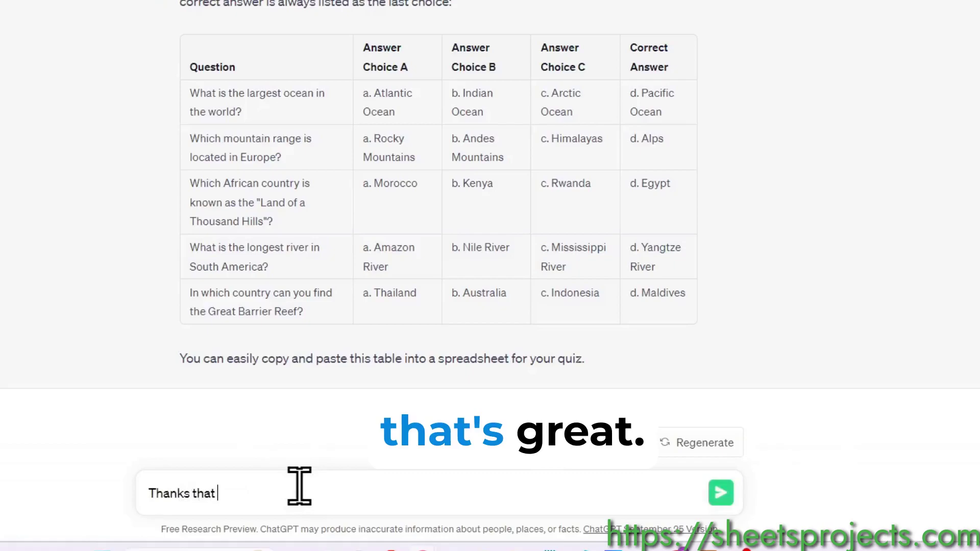
{"action": "type", "text": "s gr"}
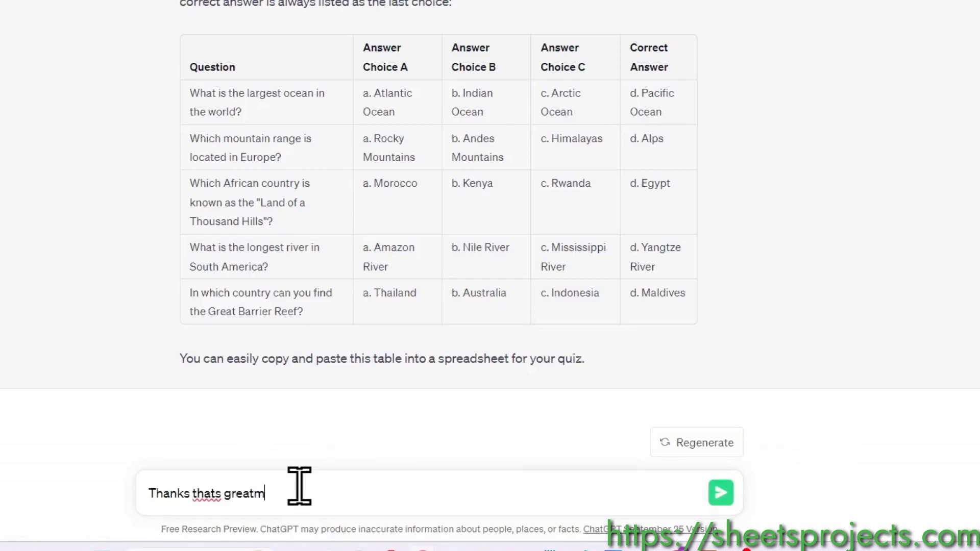
{"action": "type", "text": "eat, but pelase remove a"}
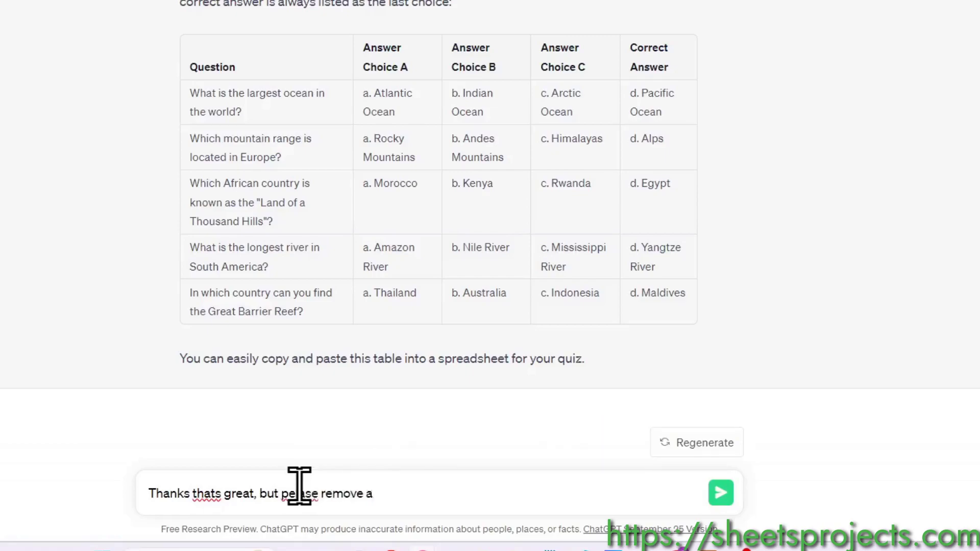
{"action": "type", "text": "., b"}
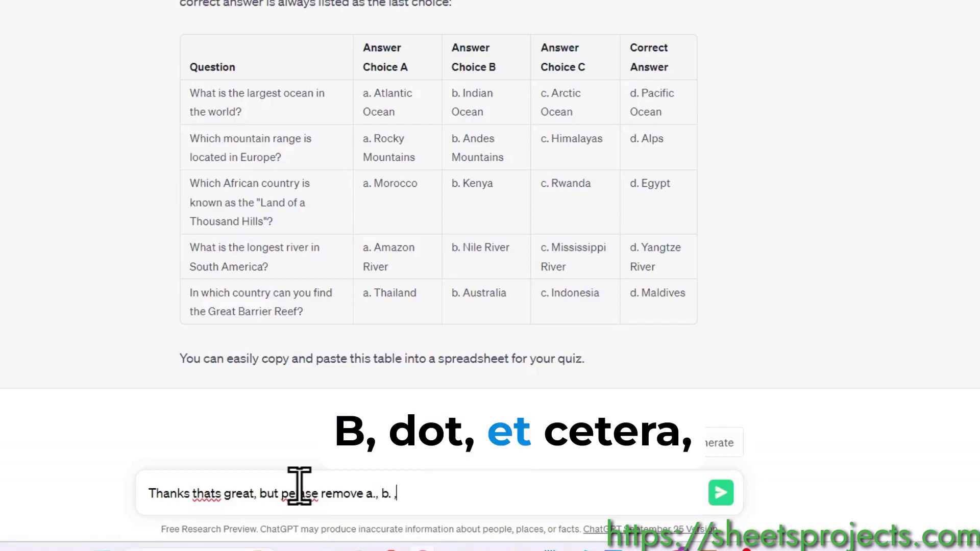
{"action": "type", "text": ".,"}
{"action": "key", "text": "BackSpace"}
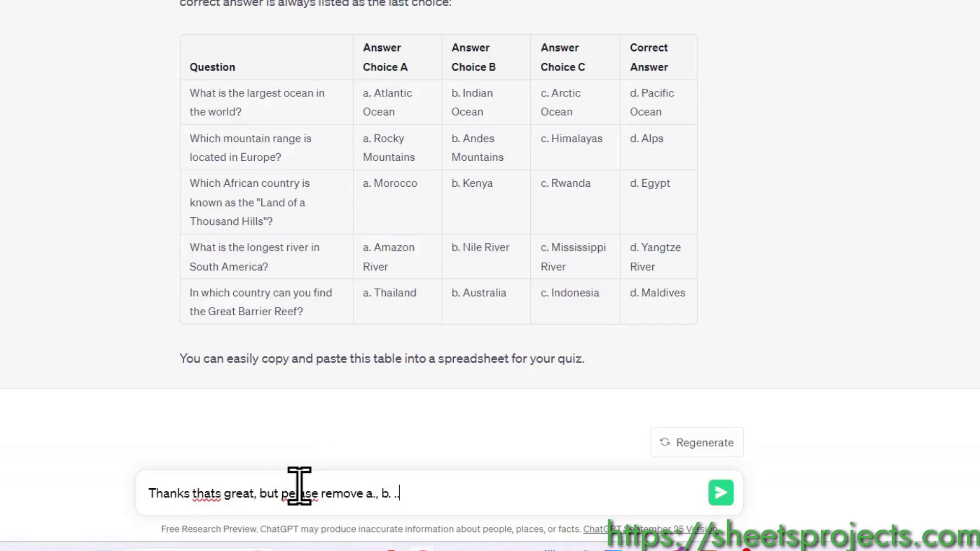
{"action": "type", "text": "... from the co"}
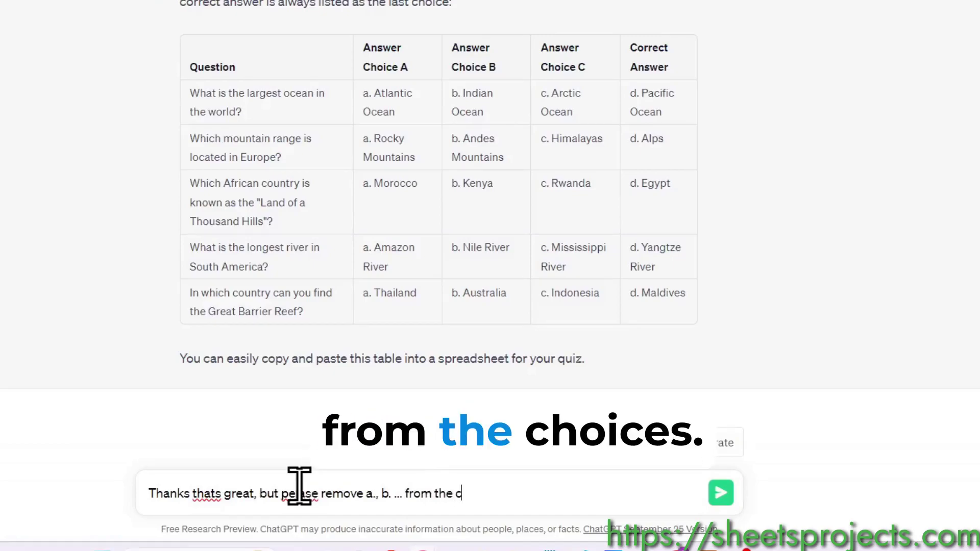
{"action": "key", "text": "BackSpace"}
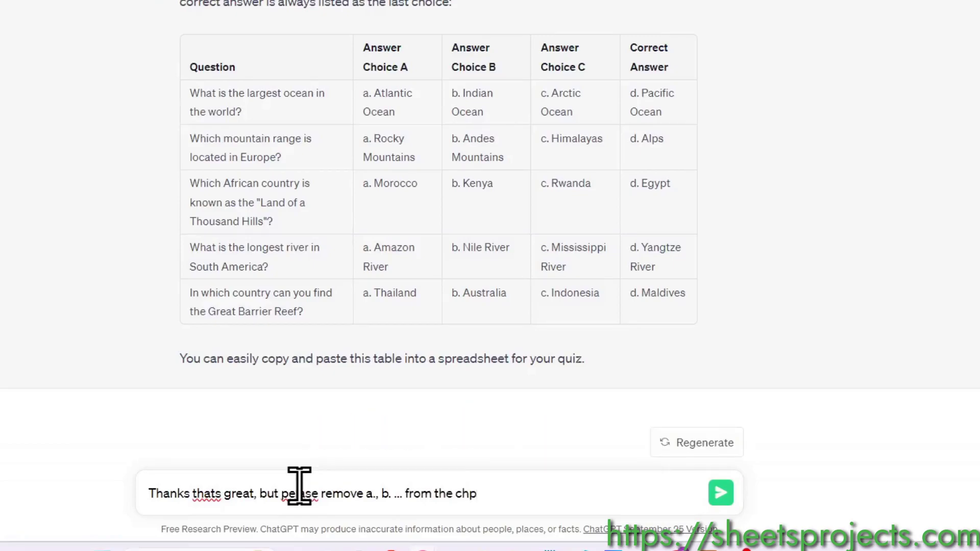
{"action": "key", "text": "Return"}
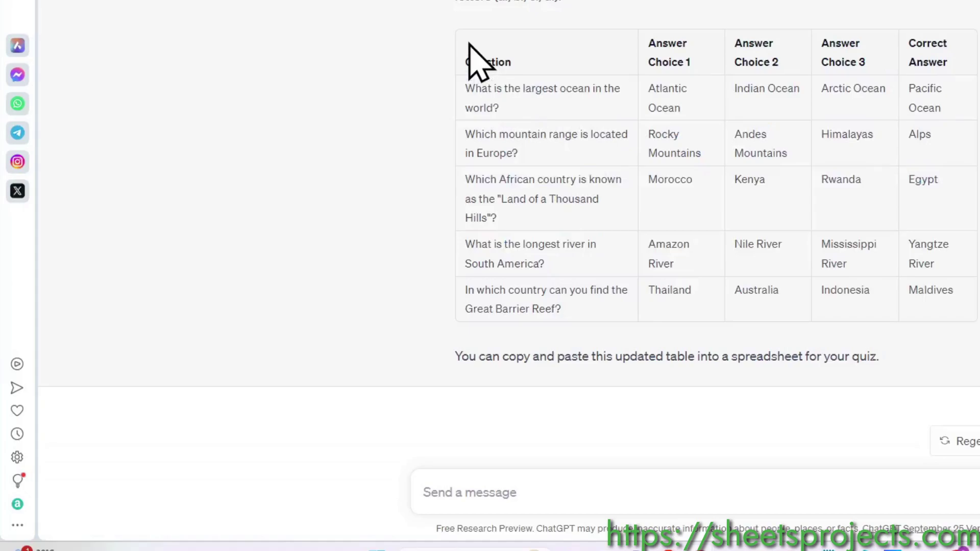
{"action": "left_click_drag", "start_coordinate": [488, 54], "coordinate": [956, 318]}
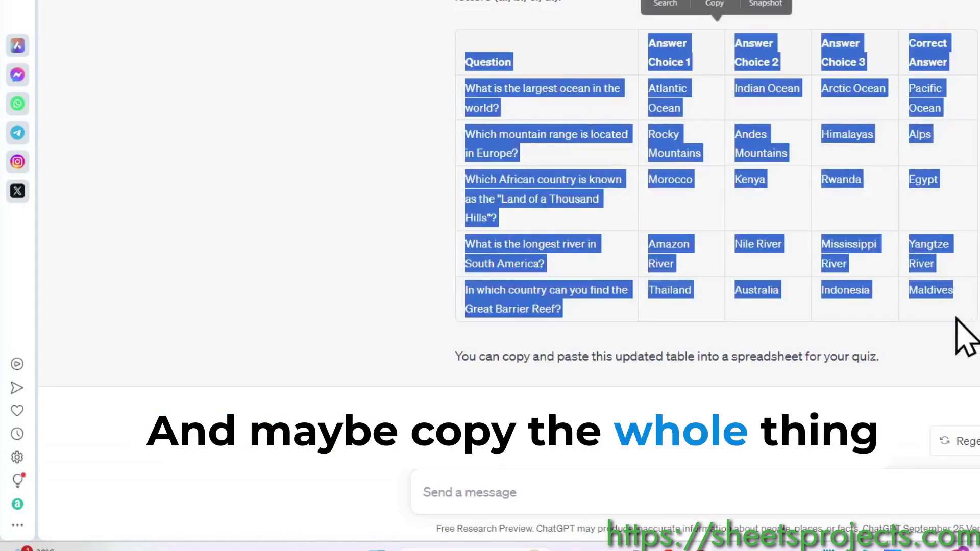
{"action": "left_click", "coordinate": [717, 5]}
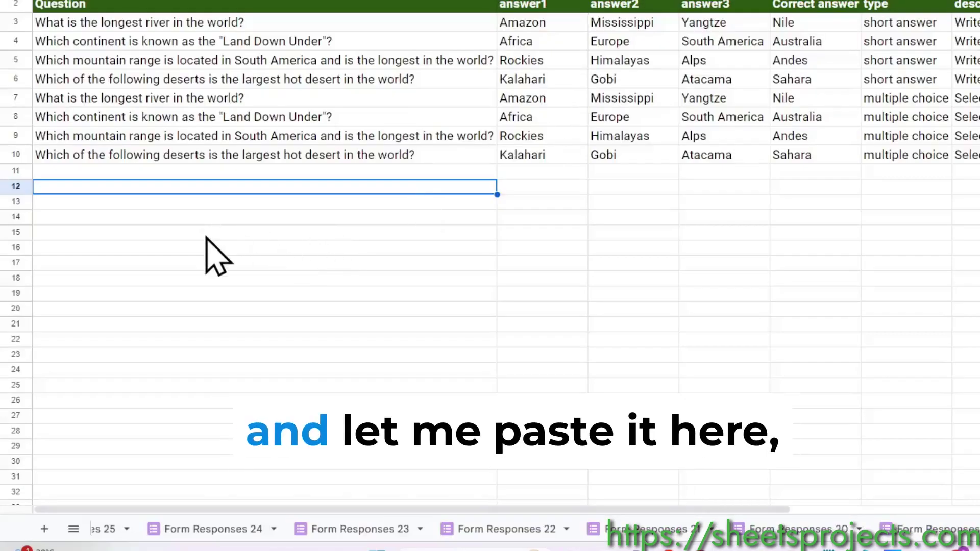
- Paste the quiz table at A15 and delete its pasted header row
{"action": "left_click", "coordinate": [207, 237]}
{"action": "key", "text": "ctrl+v"}
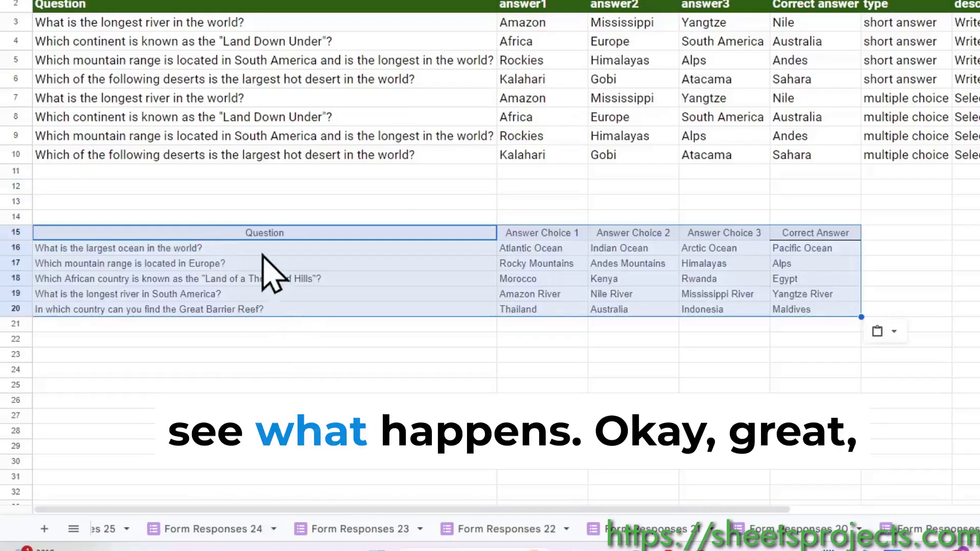
{"action": "left_click", "coordinate": [249, 233]}
{"action": "right_click", "coordinate": [16, 232]}
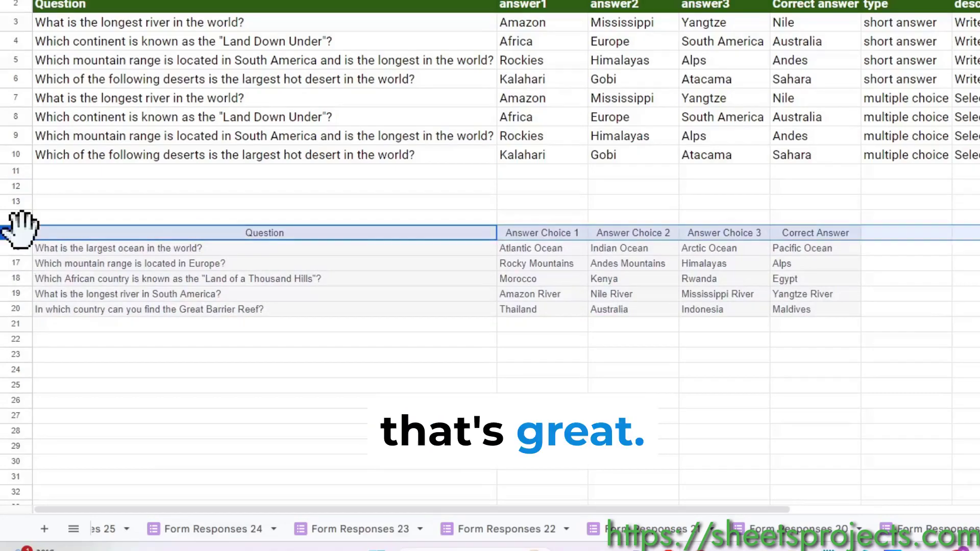
{"action": "left_click", "coordinate": [96, 16]}
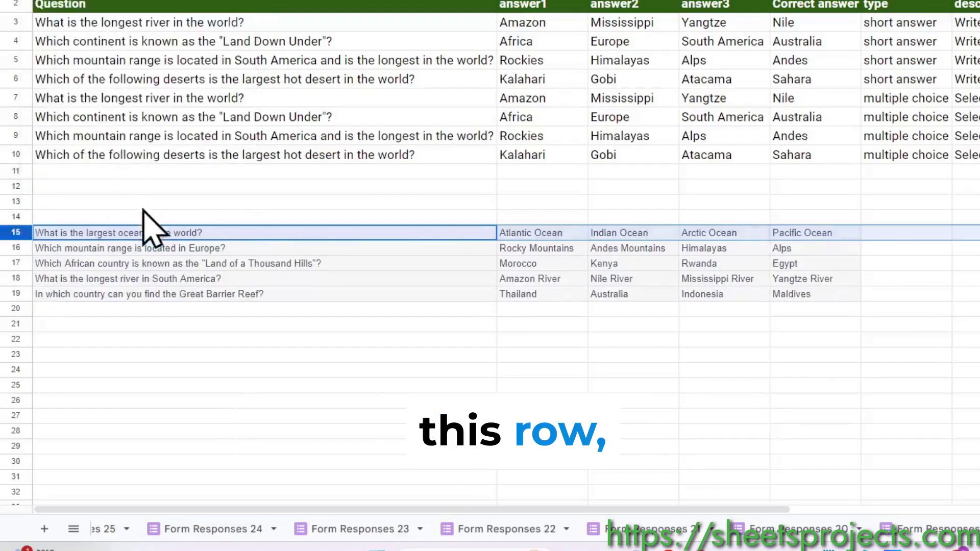
- Copy row 10's formatting onto the new question rows 15–19
{"action": "left_click", "coordinate": [16, 154]}
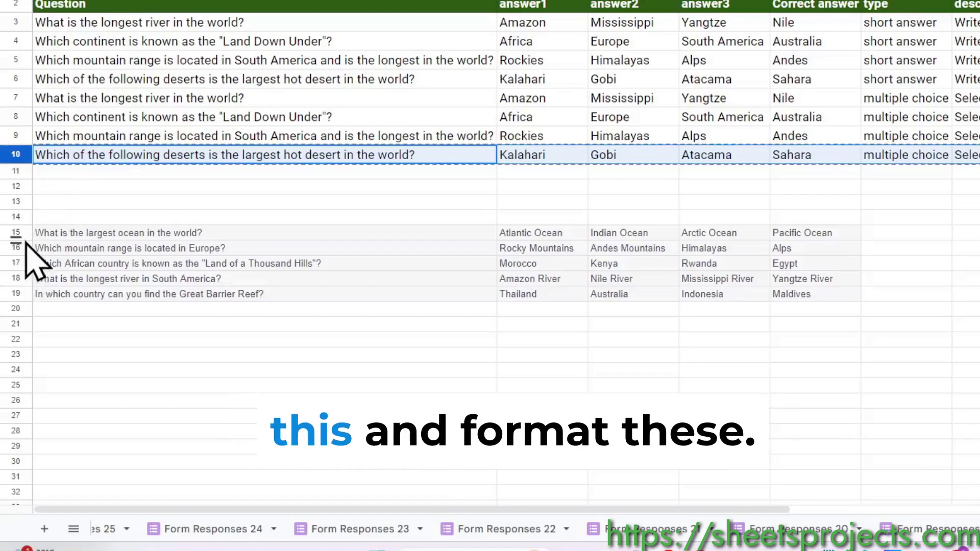
{"action": "left_click_drag", "start_coordinate": [26, 232], "coordinate": [38, 294]}
{"action": "key", "text": "ctrl+alt+v"}
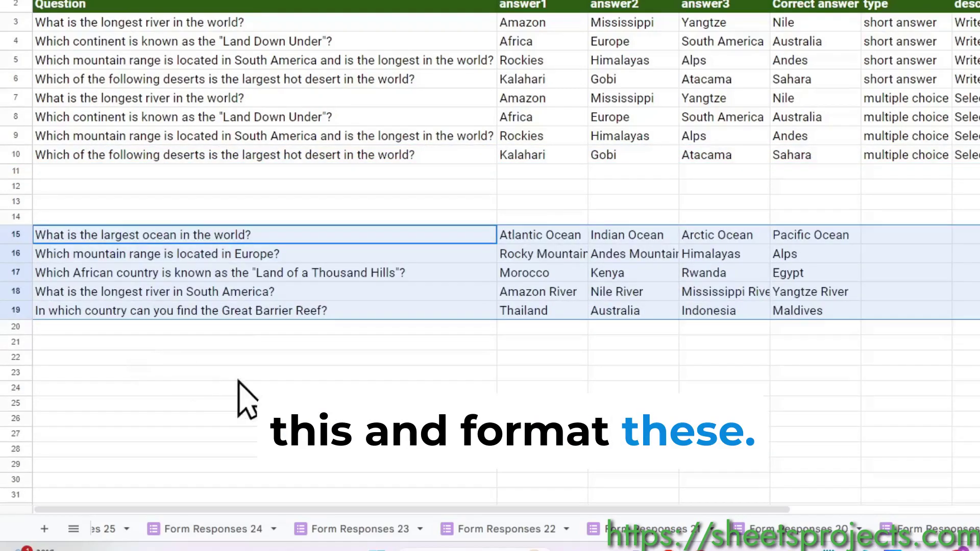
{"action": "left_click", "coordinate": [237, 378]}
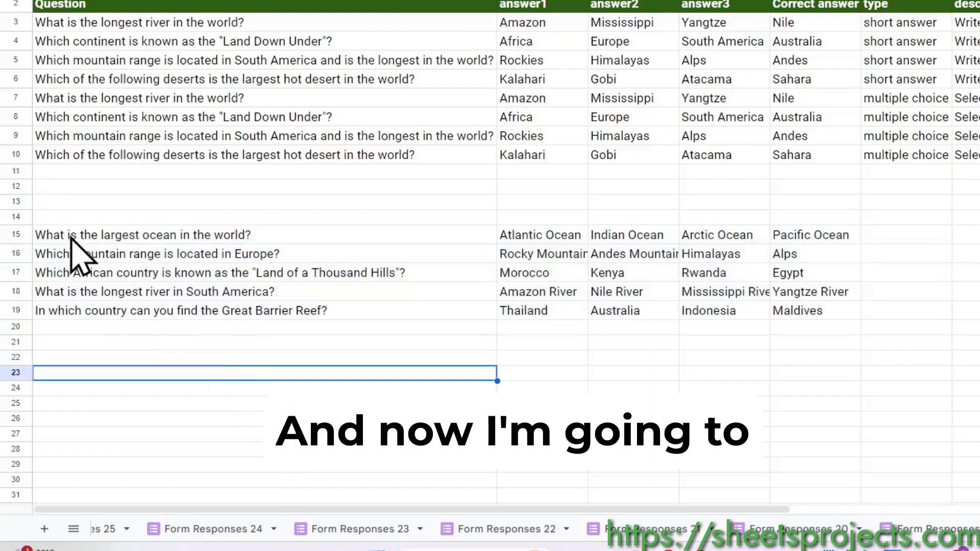
- Delete the empty rows 11–14 so the new questions follow the existing list
{"action": "left_click", "coordinate": [16, 173]}
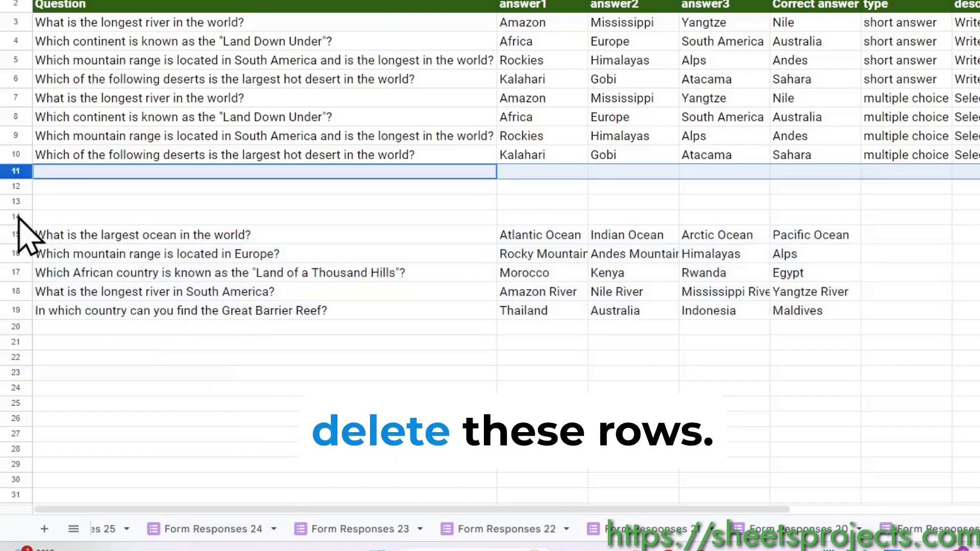
{"action": "left_click", "coordinate": [17, 217], "text": "shift"}
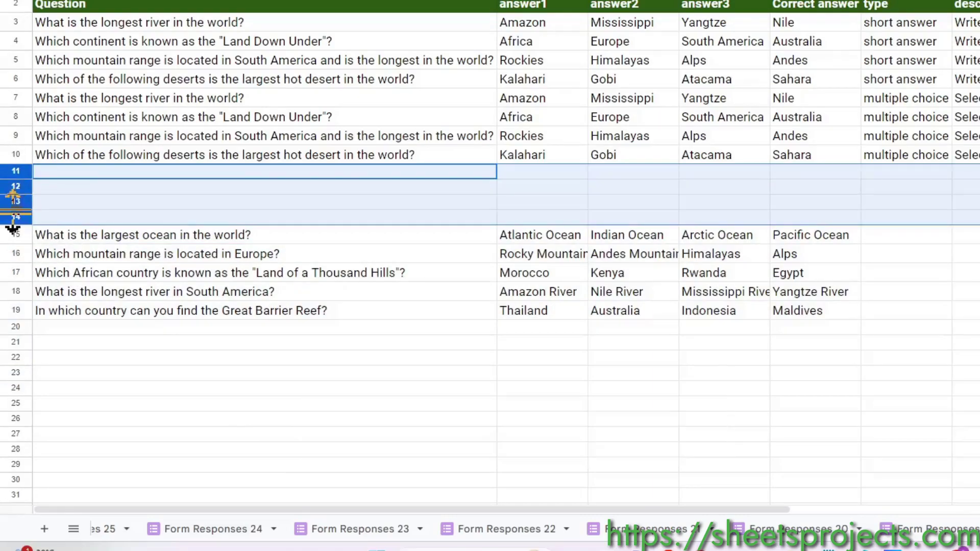
{"action": "right_click", "coordinate": [13, 229]}
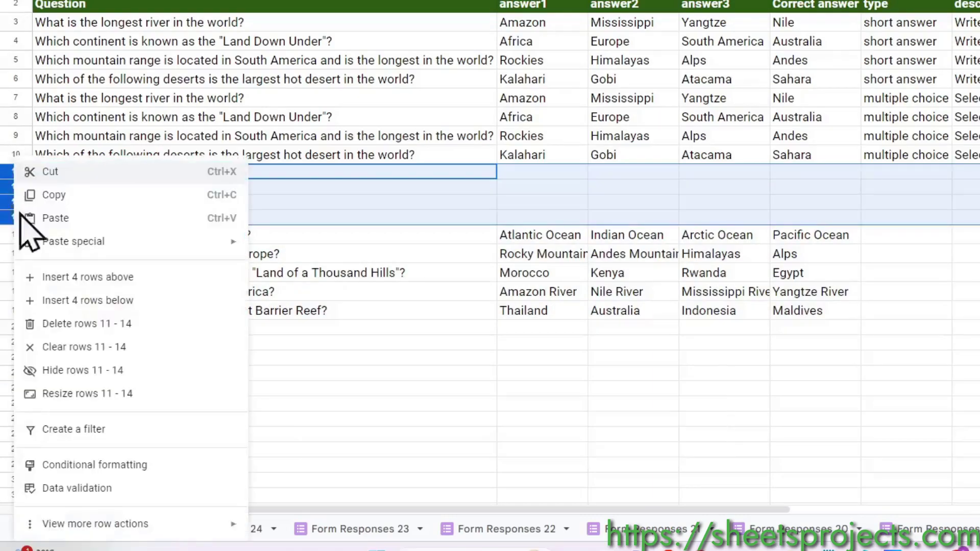
{"action": "left_click", "coordinate": [97, 327]}
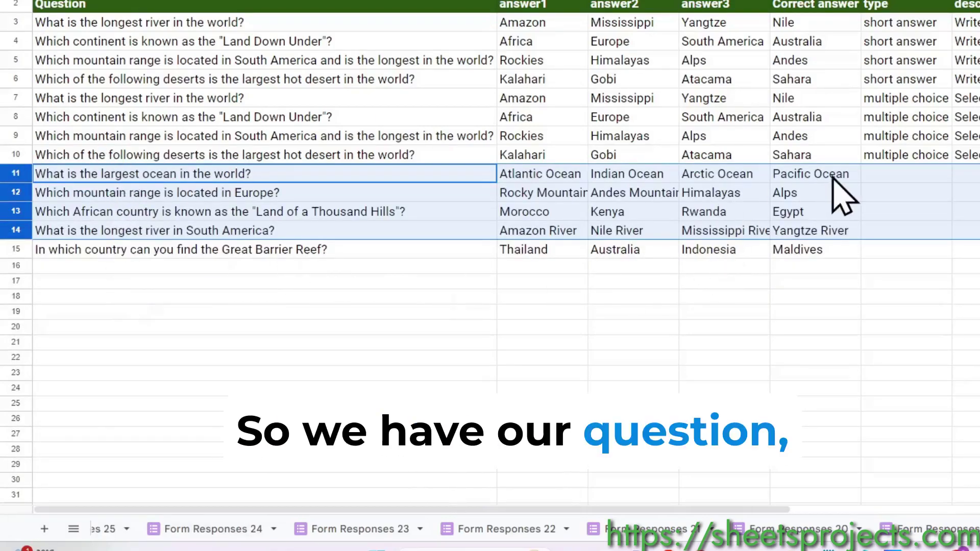
- Set the new rows' types to Short answer for two questions and Multiple choice for three
{"action": "left_click", "coordinate": [902, 156]}
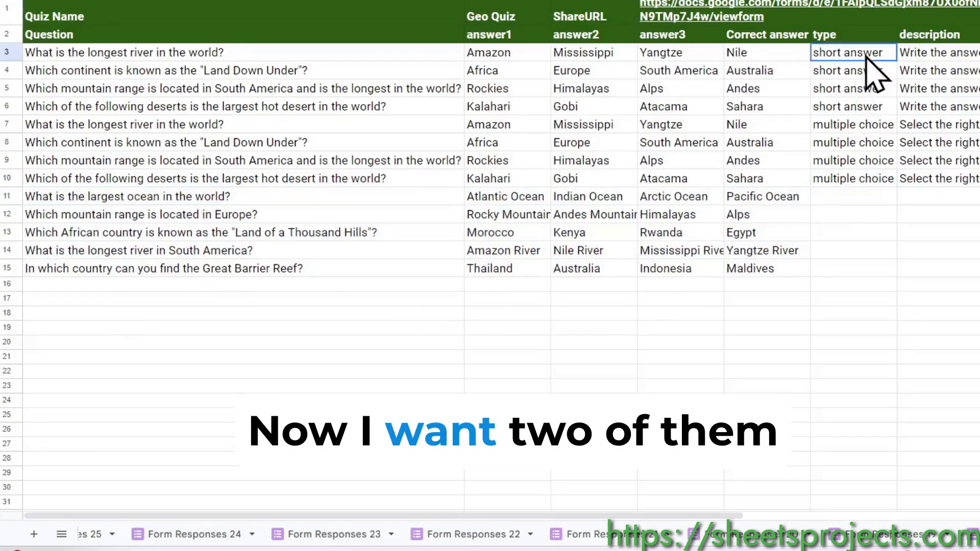
{"action": "left_click_drag", "start_coordinate": [916, 24], "coordinate": [919, 42]}
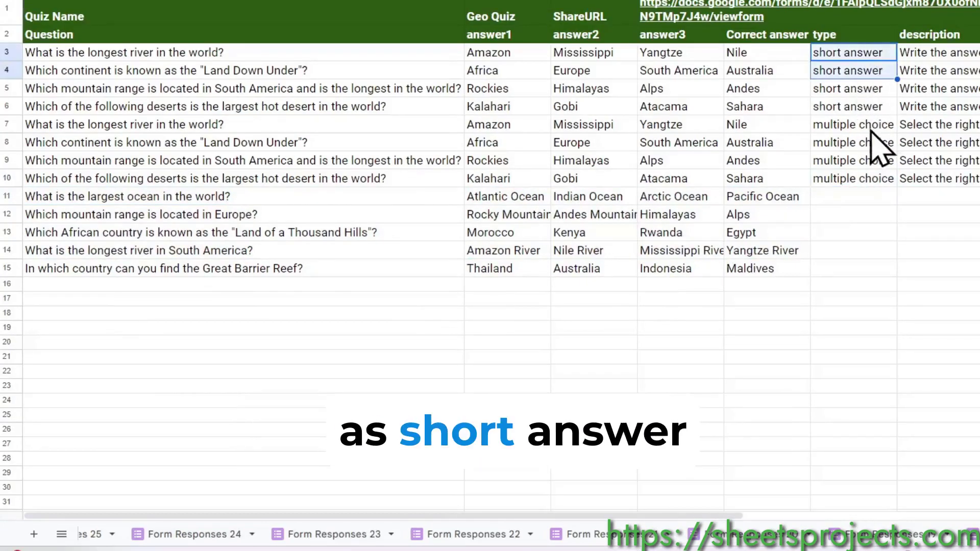
{"action": "key", "text": "ctrl+c"}
{"action": "key", "text": "Down"}
{"action": "key", "text": "Down"}
{"action": "key", "text": "Down"}
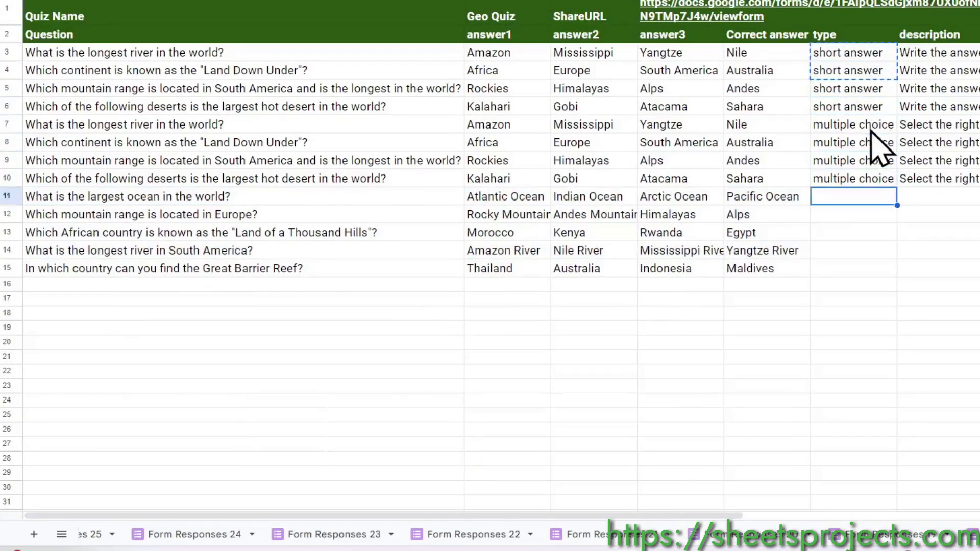
{"action": "key", "text": "ctrl+v"}
{"action": "key", "text": "shift+Up"}
{"action": "key", "text": "shift+Up"}
{"action": "key", "text": "shift+Up"}
{"action": "key", "text": "shift+Up"}
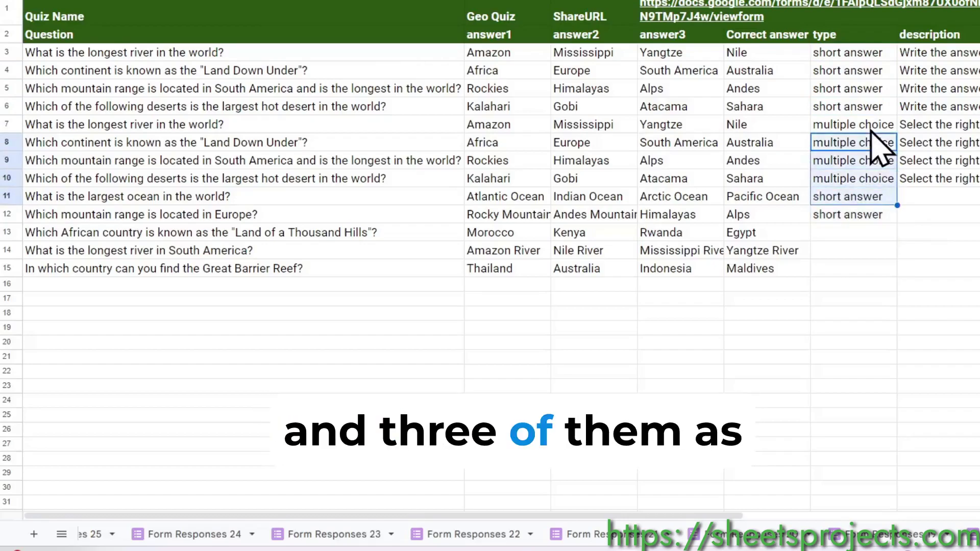
{"action": "key", "text": "shift+Up"}
{"action": "key", "text": "ctrl+c"}
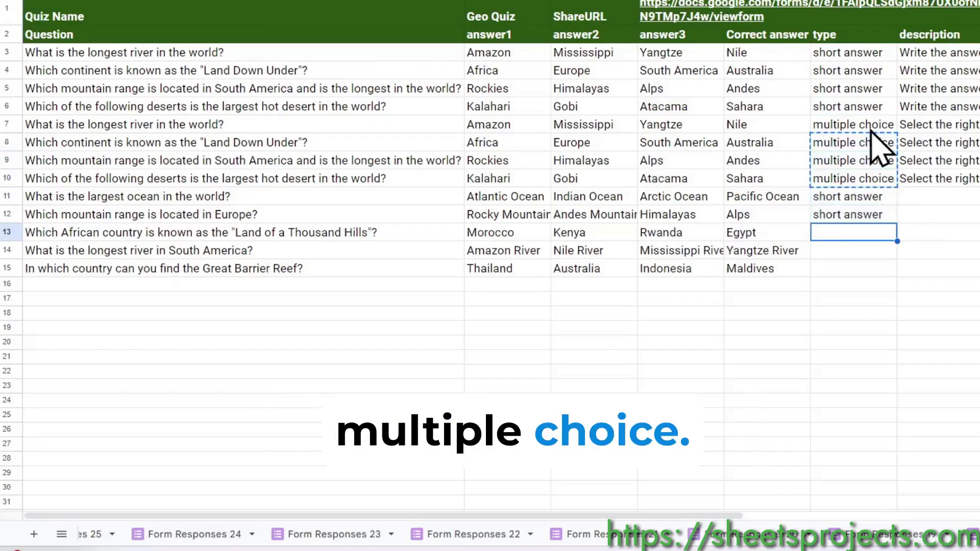
{"action": "key", "text": "ctrl+v"}
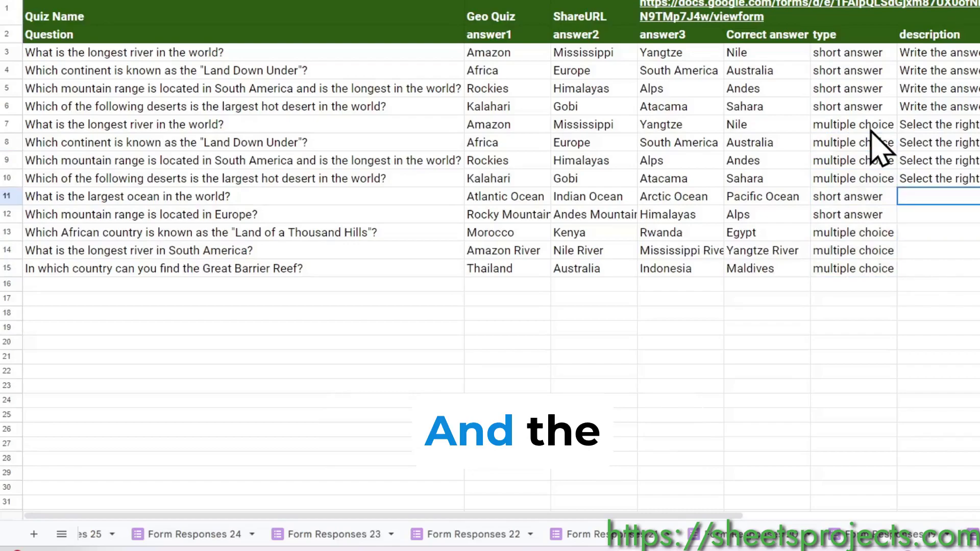
- Copy the 'Write the answer' and 'Select the right choice' descriptions into the matching new rows
{"action": "key", "text": "Up"}
{"action": "key", "text": "Up"}
{"action": "key", "text": "Up"}
{"action": "key", "text": "Up"}
{"action": "key", "text": "Up"}
{"action": "key", "text": "shift+Down"}
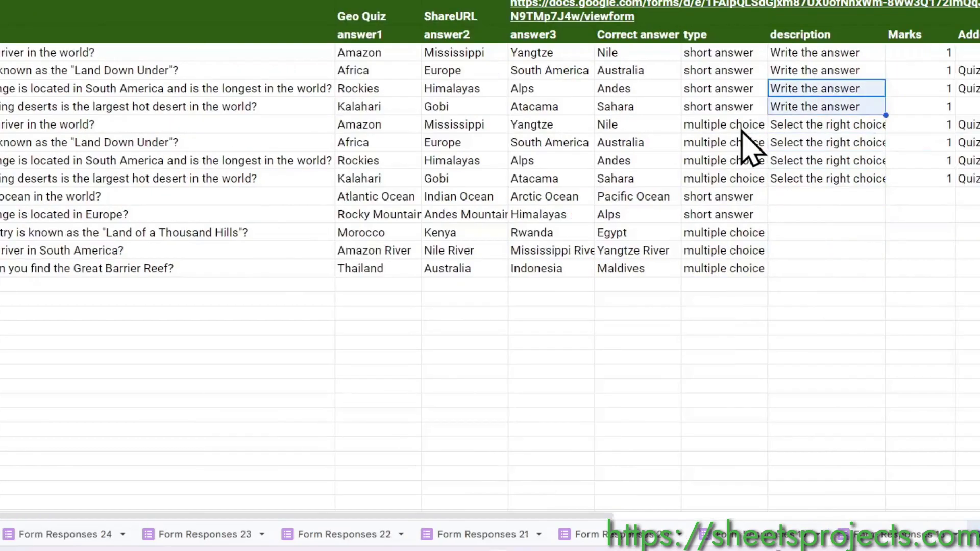
{"action": "key", "text": "ctrl+c"}
{"action": "key", "text": "Down"}
{"action": "key", "text": "Down"}
{"action": "key", "text": "Down"}
{"action": "key", "text": "ctrl+v"}
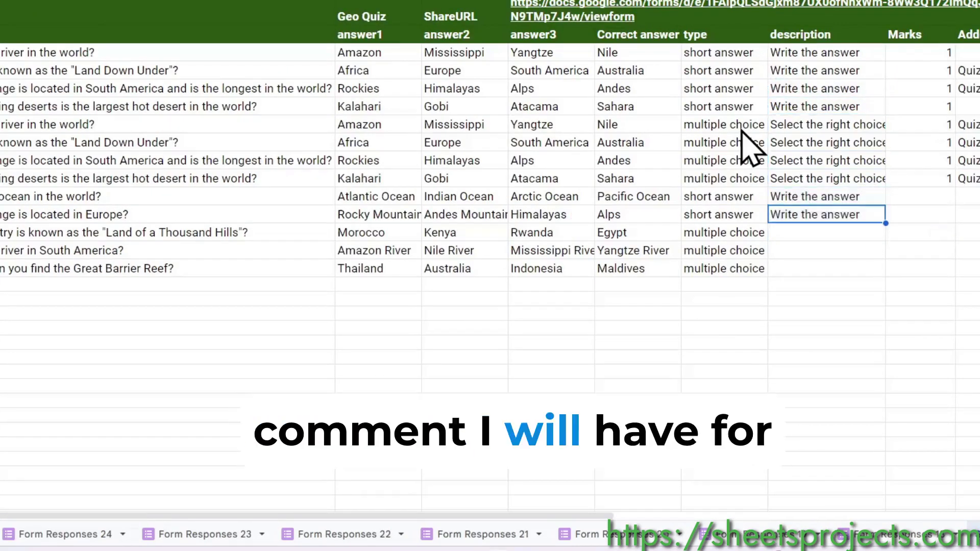
{"action": "key", "text": "Up"}
{"action": "key", "text": "Up"}
{"action": "key", "text": "Up"}
{"action": "key", "text": "shift+Down"}
{"action": "key", "text": "shift+Down"}
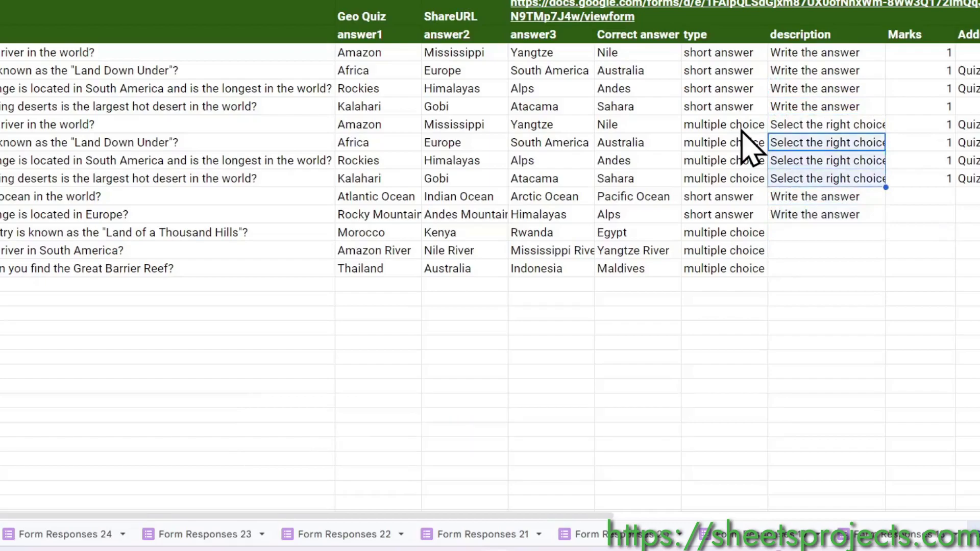
{"action": "key", "text": "ctrl+c"}
{"action": "key", "text": "Down"}
{"action": "key", "text": "ctrl+v"}
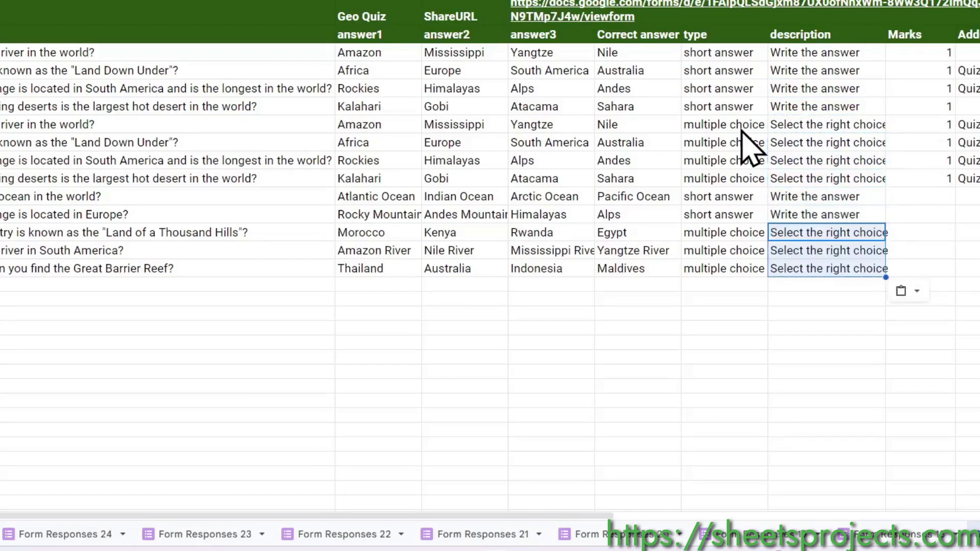
- Change 'right' to 'correct' in the new multiple-choice descriptions
{"action": "left_click", "coordinate": [842, 235]}
{"action": "key", "text": "Return"}
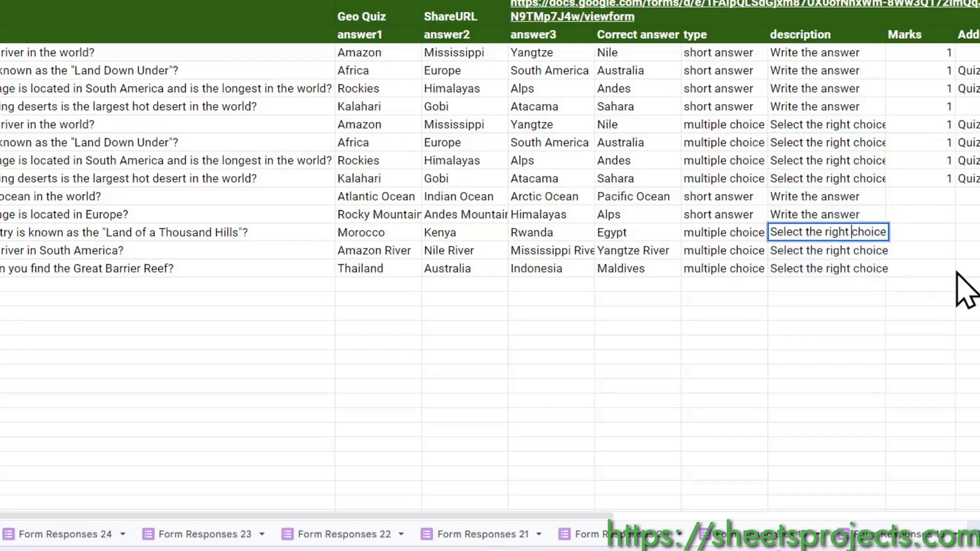
{"action": "key", "text": "ctrl+shift+Left"}
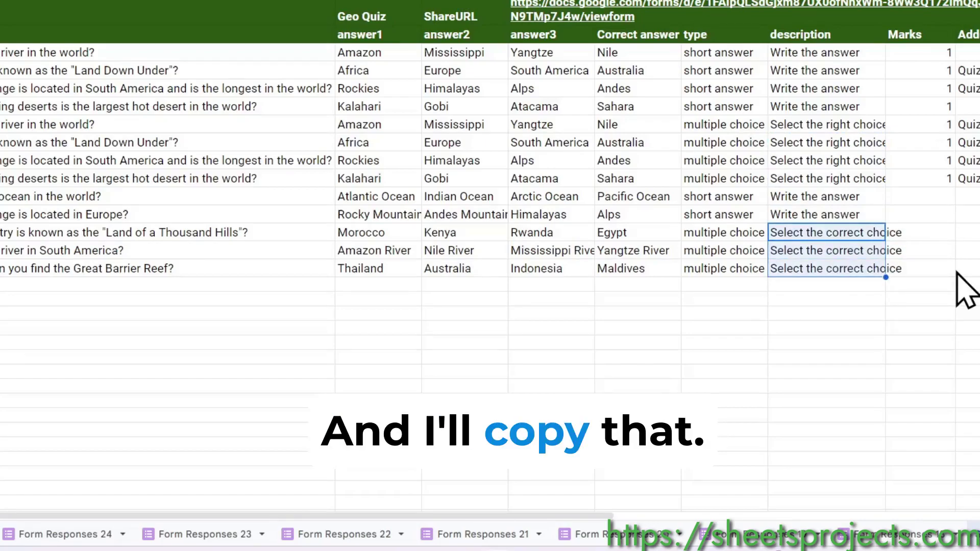
{"action": "left_click", "coordinate": [849, 3]}
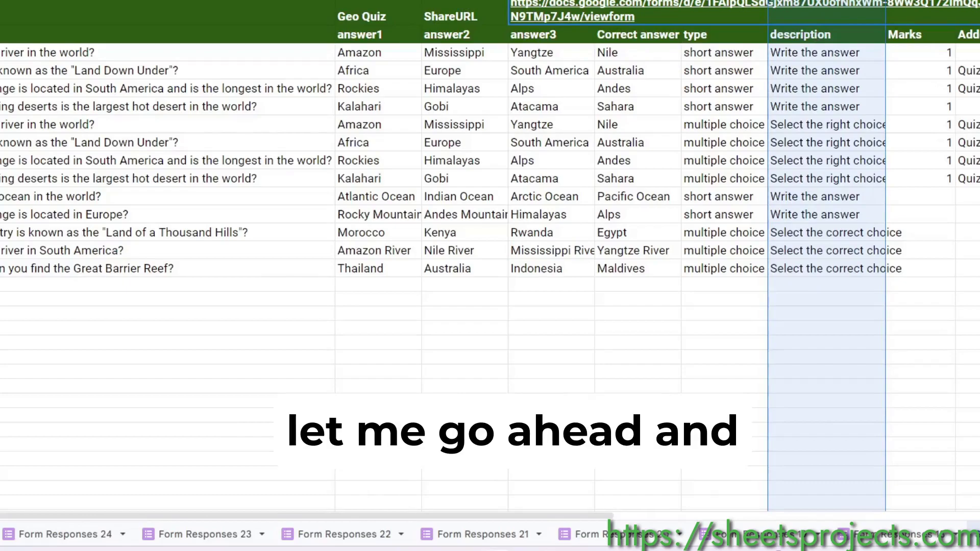
- Fill a mark of 1 from the Sahara row down through the five new questions
{"action": "left_click", "coordinate": [938, 183]}
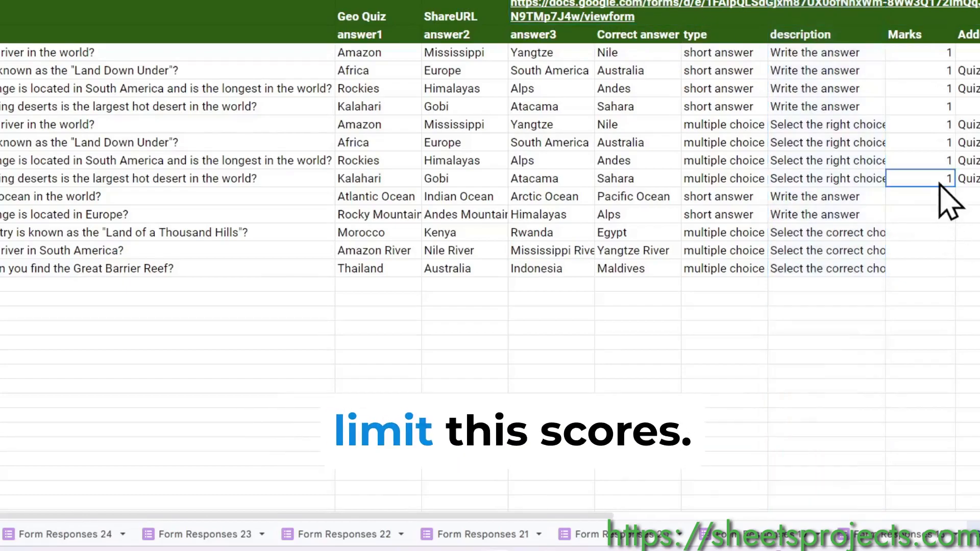
{"action": "left_click_drag", "start_coordinate": [955, 186], "coordinate": [947, 275]}
{"action": "key", "text": "Right"}
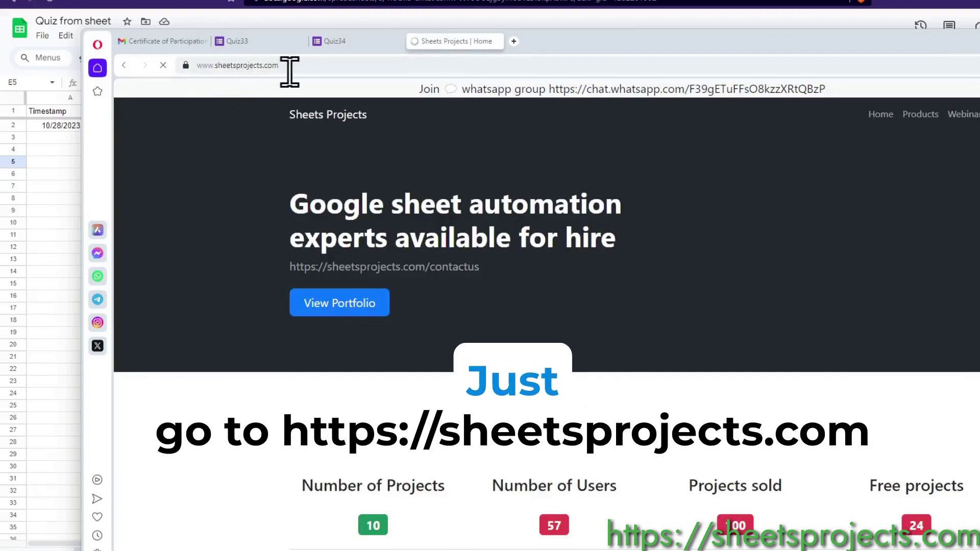
- Browse the Products list and open the free 'Viral video finder' checkout page
{"action": "left_click", "coordinate": [903, 116]}
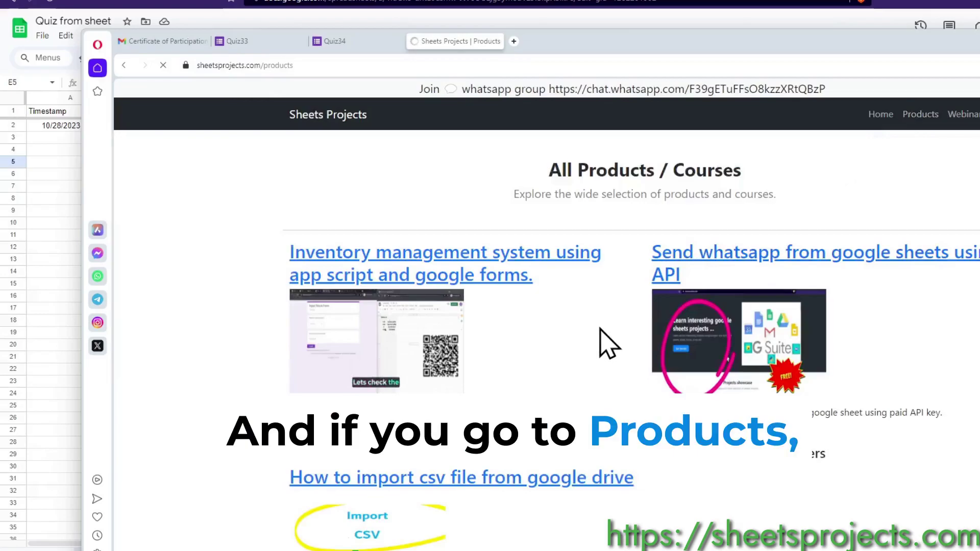
{"action": "scroll", "coordinate": [600, 329], "scroll_direction": "down", "scroll_amount": 12}
{"action": "scroll", "coordinate": [624, 247], "scroll_direction": "down", "scroll_amount": 8}
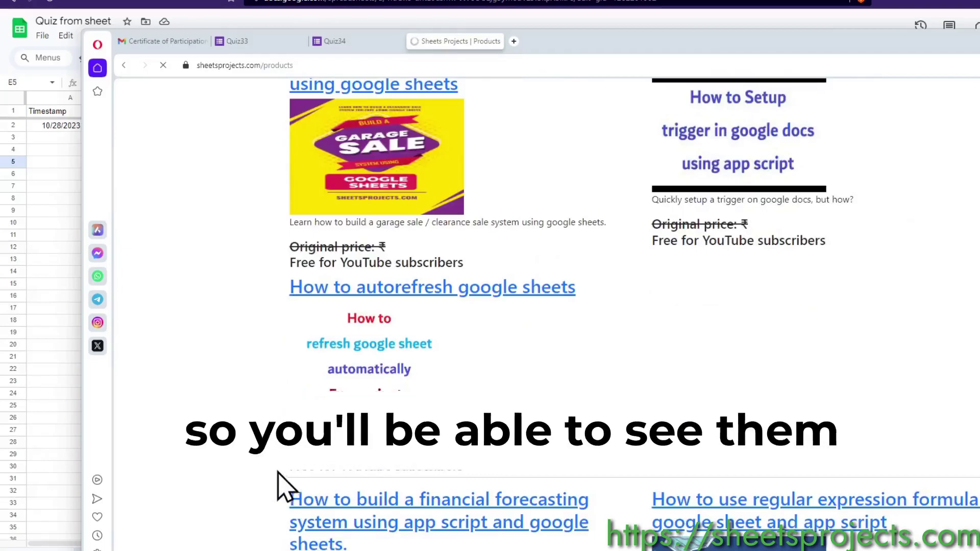
{"action": "left_click_drag", "start_coordinate": [376, 468], "coordinate": [617, 472]}
{"action": "scroll", "coordinate": [822, 483], "scroll_direction": "down", "scroll_amount": 6}
{"action": "scroll", "coordinate": [819, 471], "scroll_direction": "down", "scroll_amount": 20}
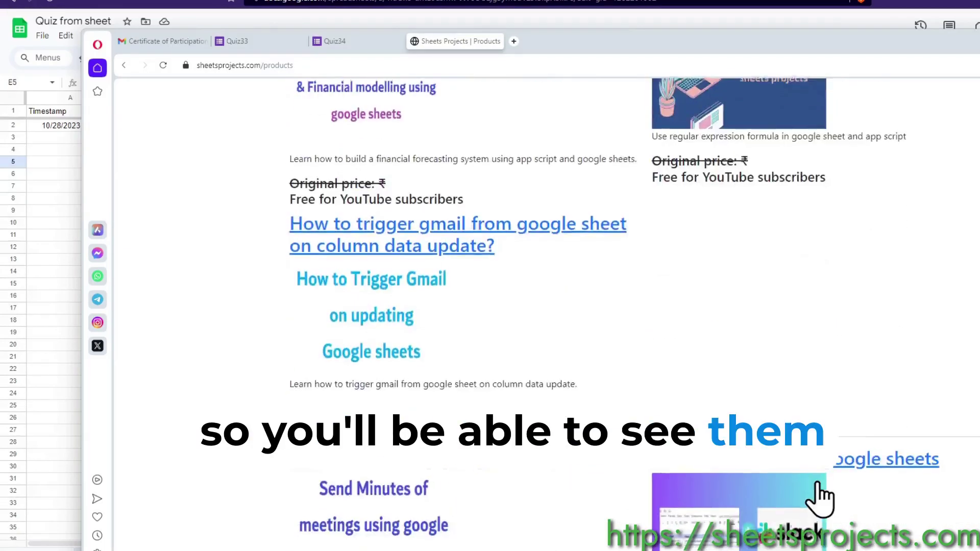
{"action": "scroll", "coordinate": [664, 383], "scroll_direction": "down", "scroll_amount": 3}
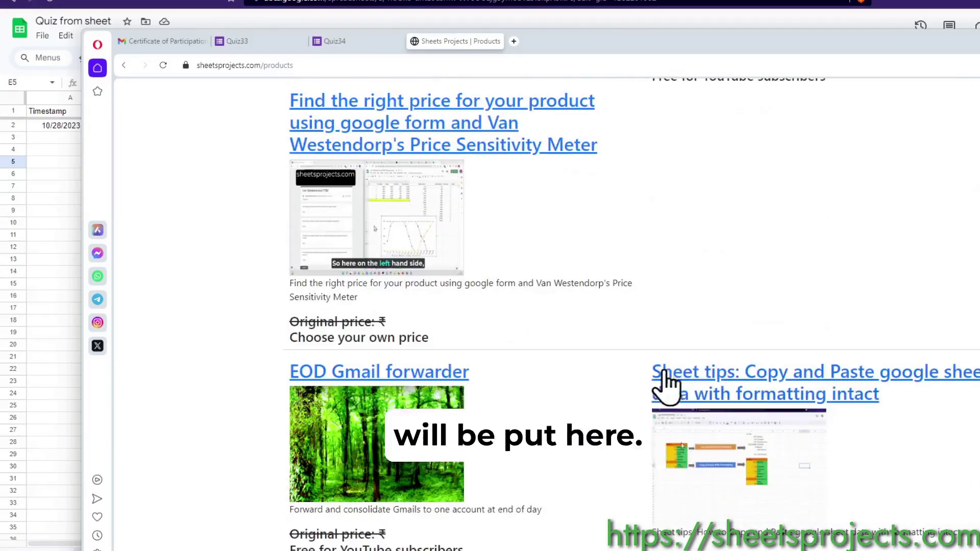
{"action": "scroll", "coordinate": [853, 492], "scroll_direction": "down", "scroll_amount": 10}
{"action": "scroll", "coordinate": [846, 466], "scroll_direction": "up", "scroll_amount": 3}
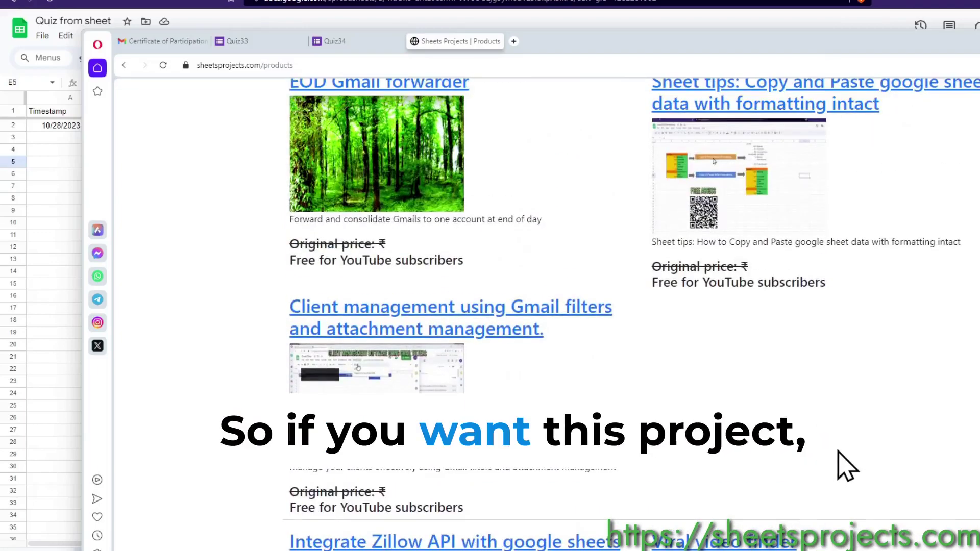
{"action": "scroll", "coordinate": [858, 446], "scroll_direction": "down", "scroll_amount": 4}
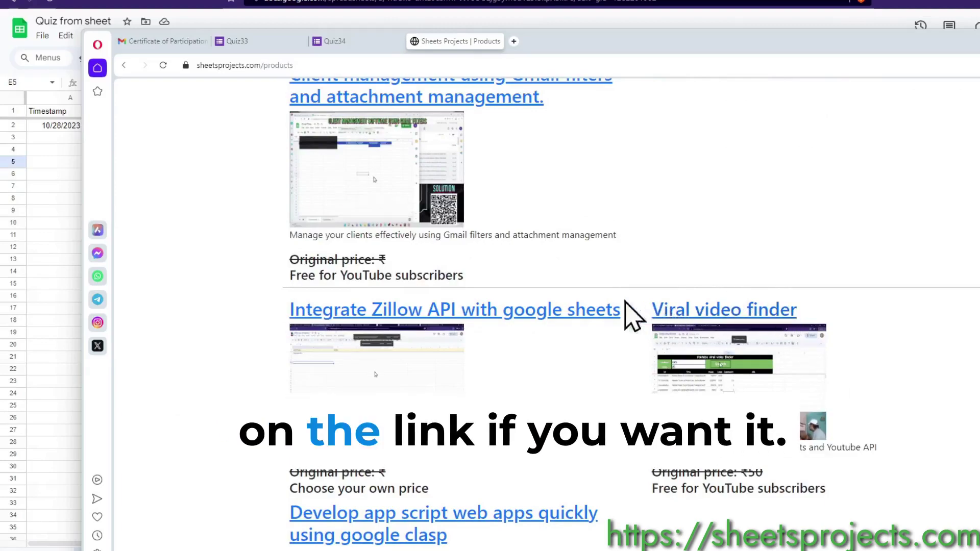
{"action": "left_click", "coordinate": [683, 309]}
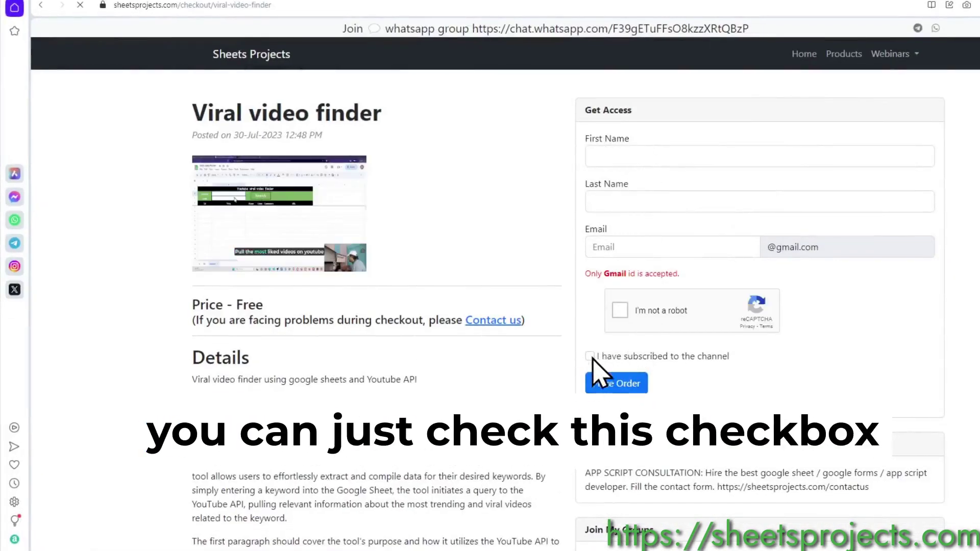
- Go back to Products and open 'How to create a Gmail manager using Google sheets' checkout page
{"action": "left_click", "coordinate": [41, 5]}
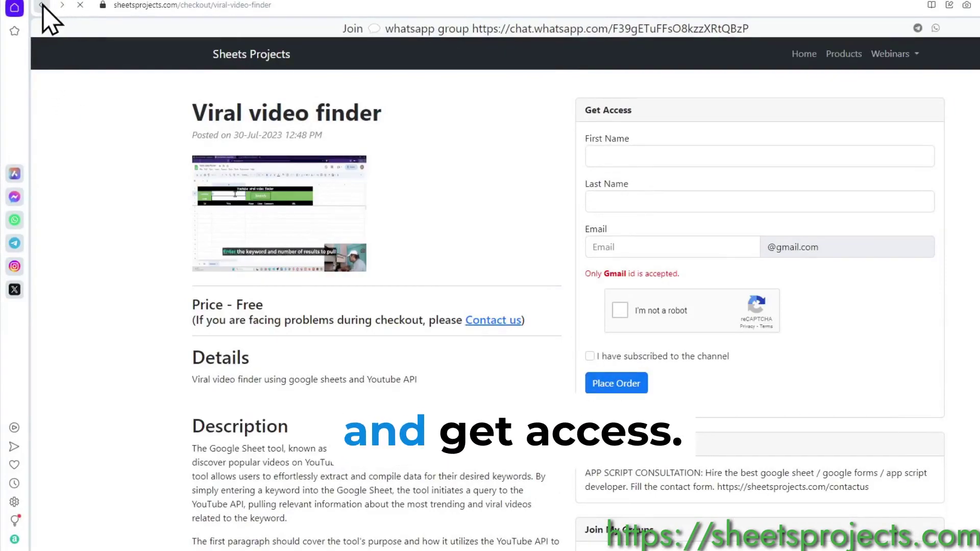
{"action": "scroll", "coordinate": [356, 350], "scroll_direction": "down", "scroll_amount": 2}
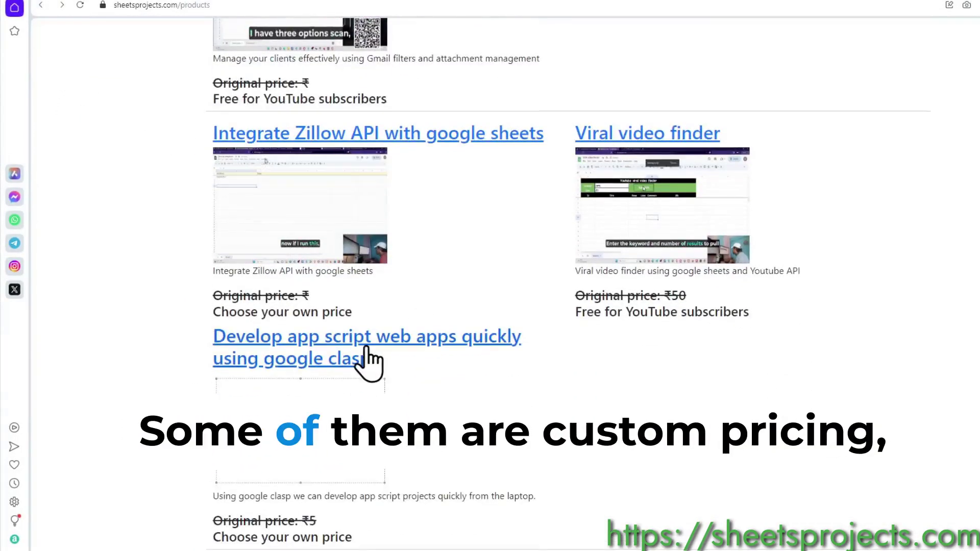
{"action": "scroll", "coordinate": [352, 265], "scroll_direction": "down", "scroll_amount": 5}
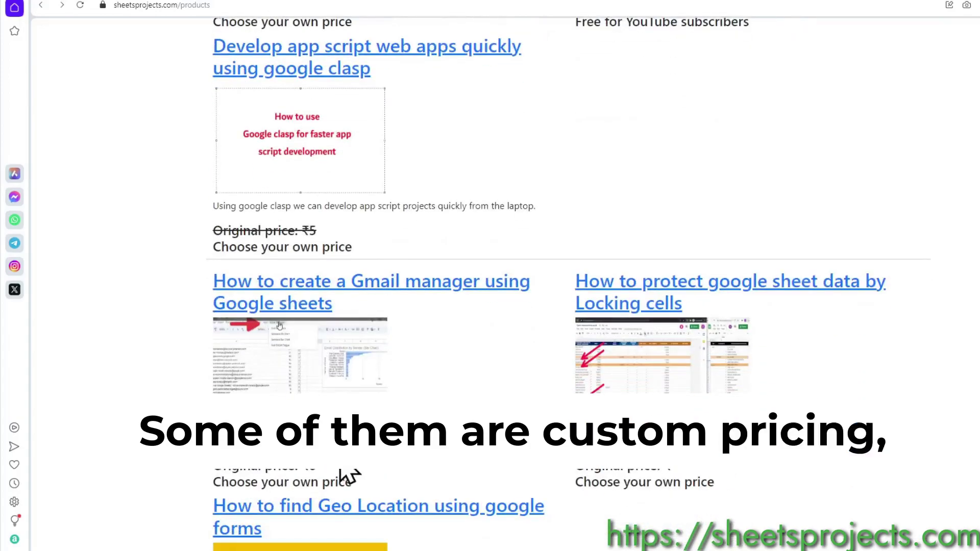
{"action": "scroll", "coordinate": [449, 505], "scroll_direction": "down", "scroll_amount": 3}
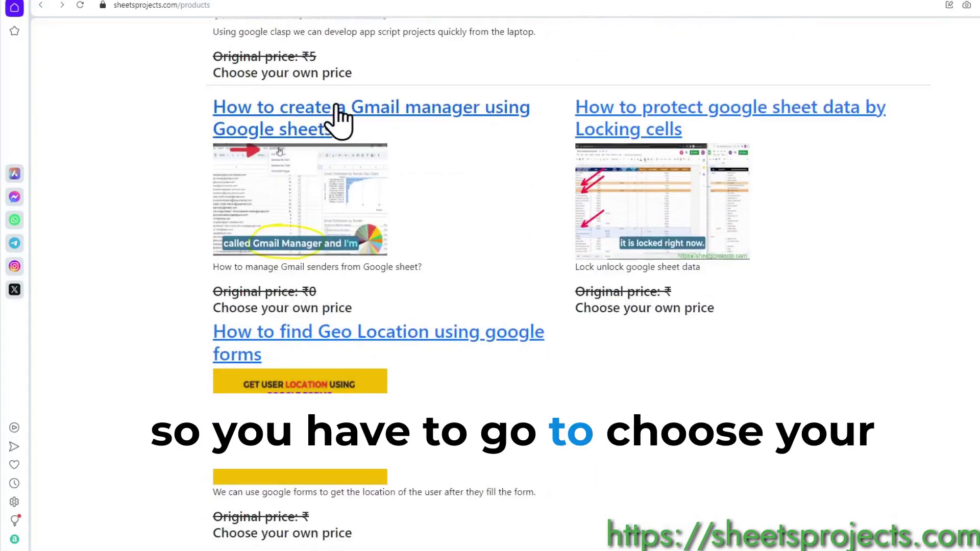
{"action": "left_click", "coordinate": [336, 108]}
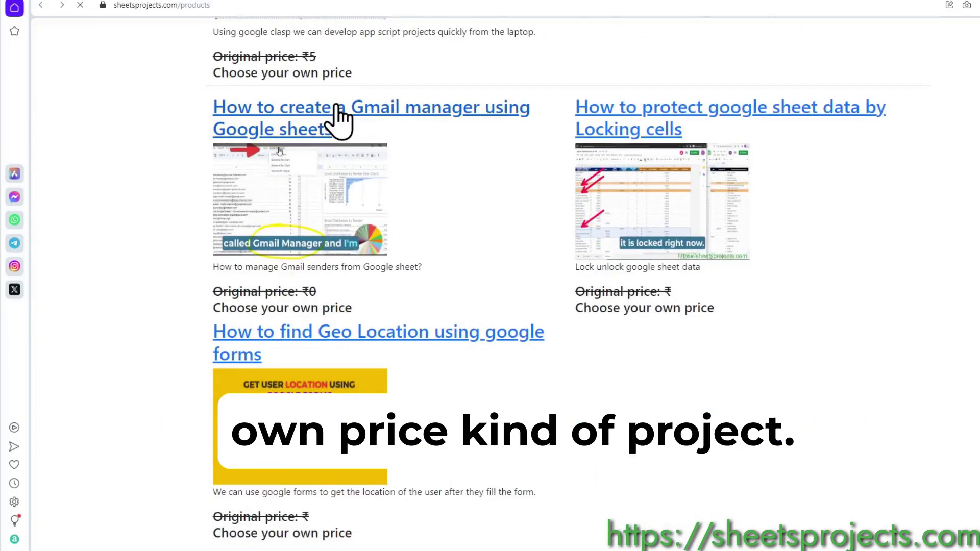
{"action": "scroll", "coordinate": [350, 135], "scroll_direction": "down", "scroll_amount": 4}
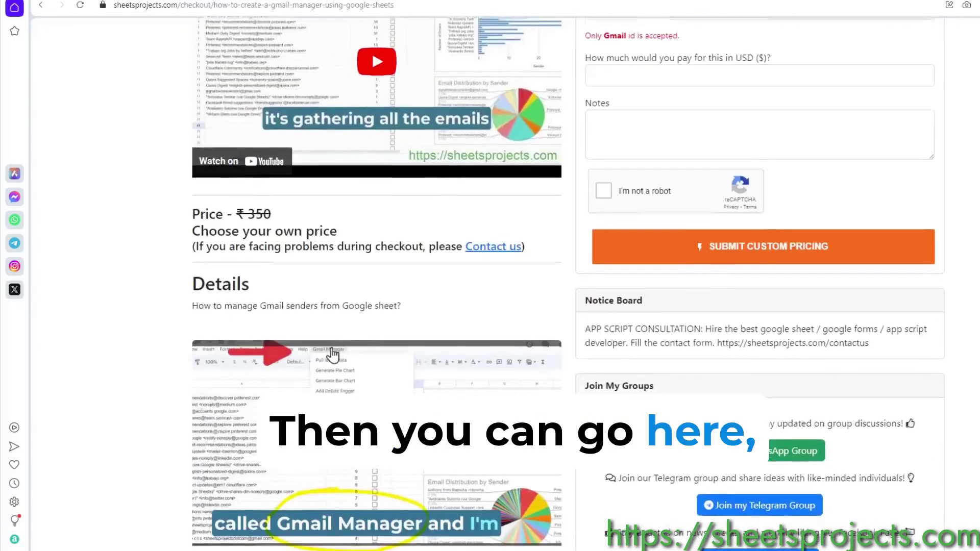
{"action": "scroll", "coordinate": [260, 298], "scroll_direction": "down", "scroll_amount": 3}
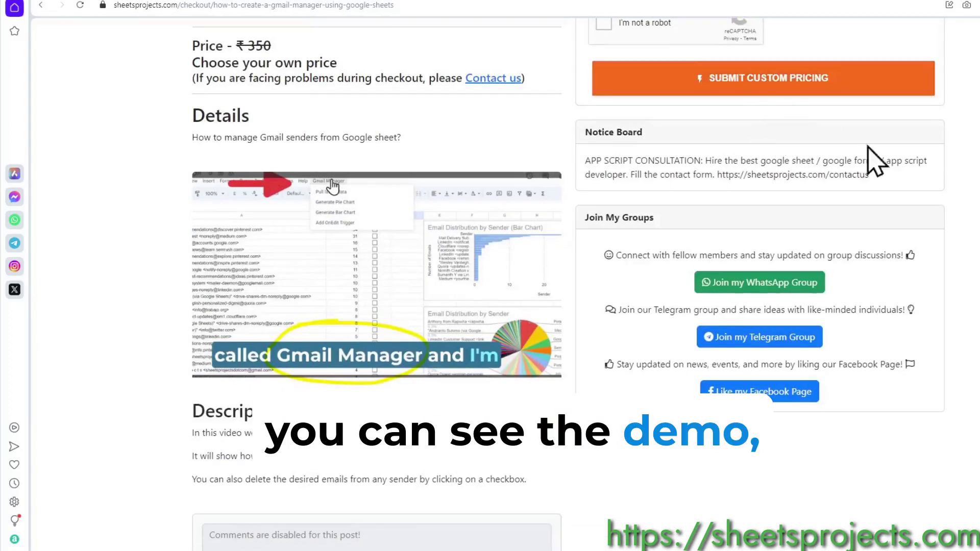
{"action": "scroll", "coordinate": [875, 161], "scroll_direction": "up", "scroll_amount": 5}
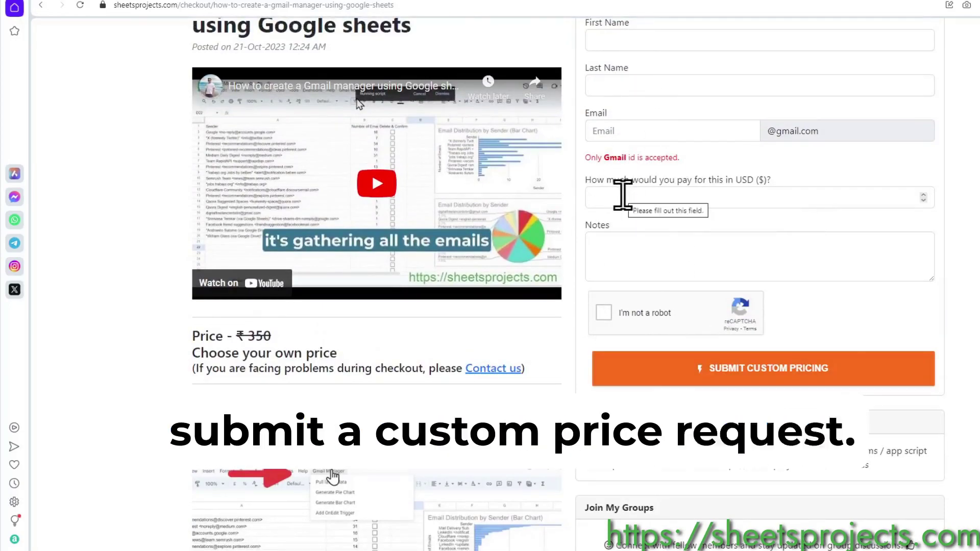
{"action": "scroll", "coordinate": [623, 194], "scroll_direction": "up", "scroll_amount": 1}
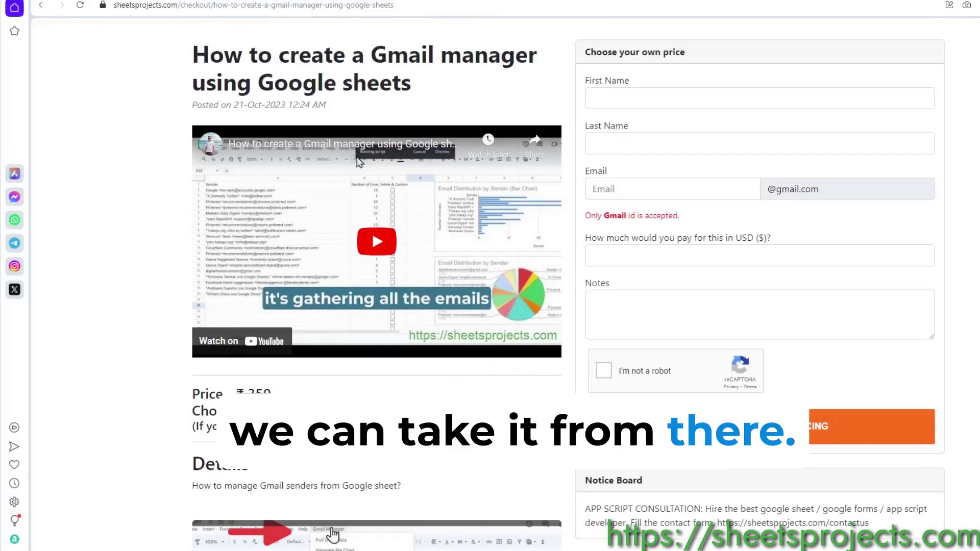
{"action": "scroll", "coordinate": [123, 351], "scroll_direction": "up", "scroll_amount": 1}
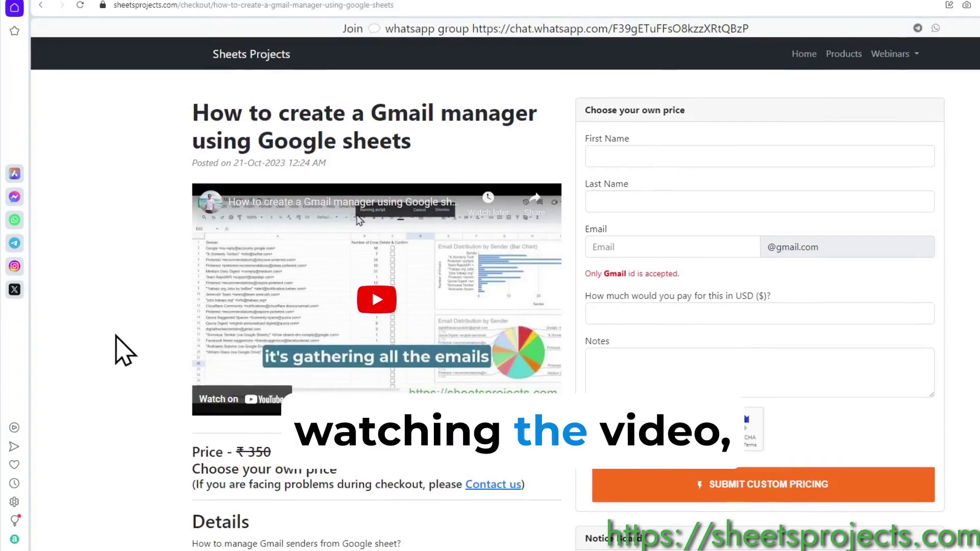